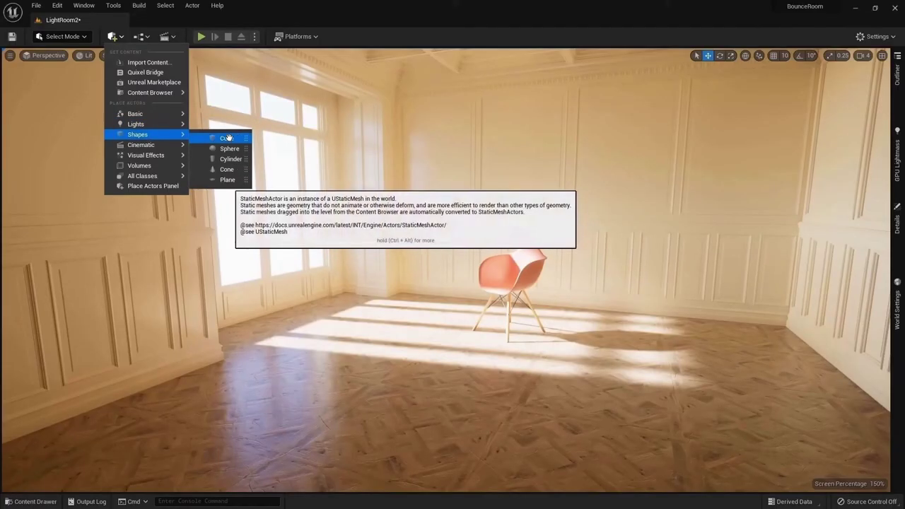
Step: Add a cube to the room and move it in front of the windows to block the sunlight
{"action": "left_click_drag", "start_coordinate": [226, 137], "coordinate": [304, 286]}
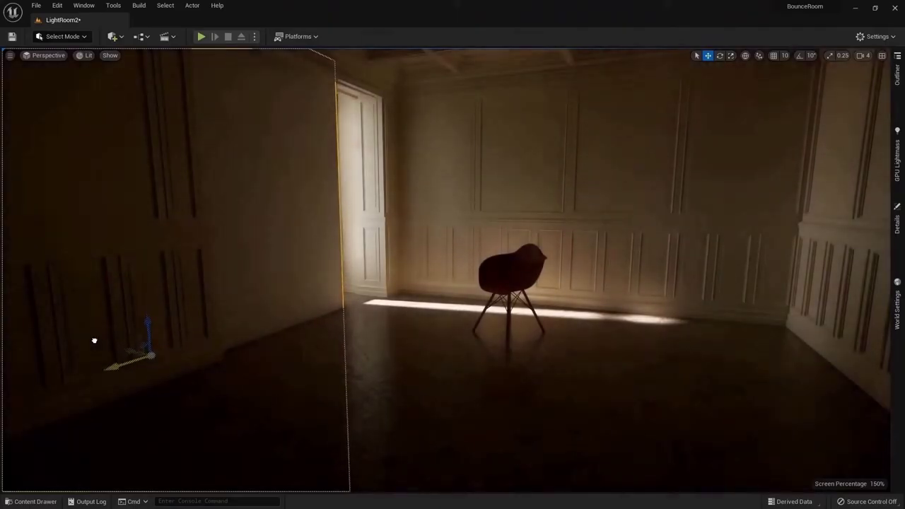
{"action": "left_click_drag", "start_coordinate": [94, 341], "coordinate": [38, 349]}
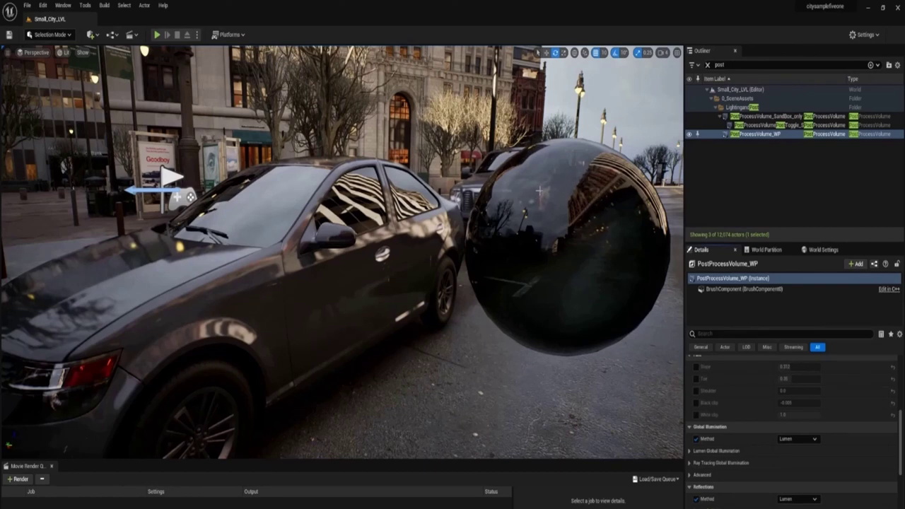
Step: Examine the reflections on the black sphere and the parked car from both sides of the street
{"action": "mouse_move", "coordinate": [538, 199]}
{"action": "right_mouse_down"}
{"action": "mouse_move", "coordinate": [538, 315]}
{"action": "mouse_move", "coordinate": [534, 297]}
{"action": "mouse_move", "coordinate": [495, 269]}
{"action": "mouse_move", "coordinate": [552, 200]}
{"action": "mouse_move", "coordinate": [542, 187]}
{"action": "right_mouse_up"}
{"action": "key", "text": "e"}
{"action": "key", "text": "q"}
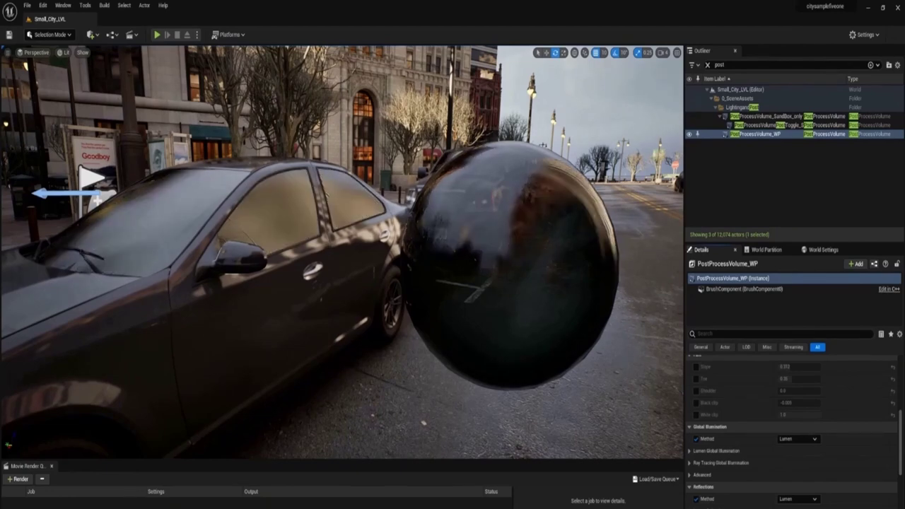
{"action": "right_click_drag", "start_coordinate": [550, 319], "coordinate": [172, 302]}
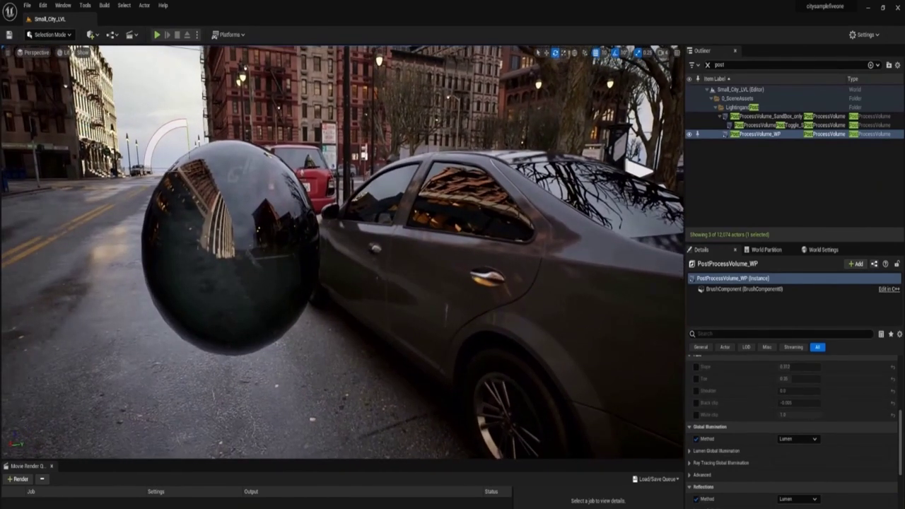
{"action": "left_click_drag", "start_coordinate": [427, 299], "coordinate": [637, 300], "text": "alt"}
{"action": "right_click_drag", "start_coordinate": [426, 300], "coordinate": [433, 321]}
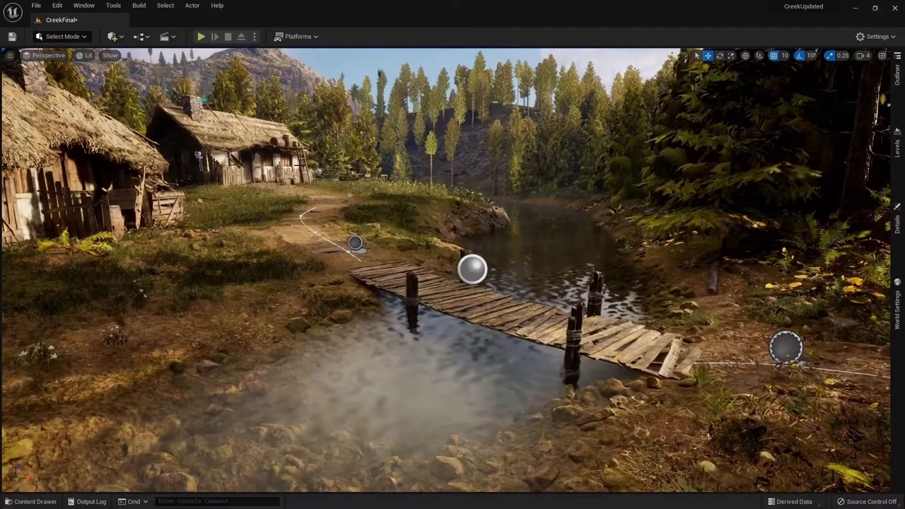
Step: Place a water-reflection actor from the visual effects category at the creek, scale it and move it over the water by the bridge
{"action": "left_click", "coordinate": [112, 36]}
{"action": "mouse_move", "coordinate": [146, 155]}
{"action": "left_click", "coordinate": [244, 222]}
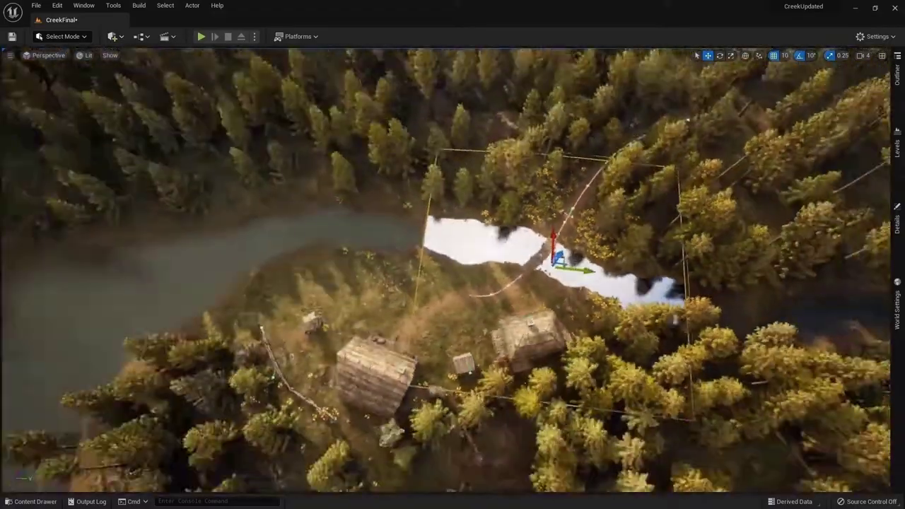
{"action": "right_click_drag", "start_coordinate": [554, 262], "coordinate": [568, 259]}
{"action": "key", "text": "r"}
{"action": "left_click_drag", "start_coordinate": [594, 271], "coordinate": [393, 263]}
{"action": "key", "text": "w"}
{"action": "right_click_drag", "start_coordinate": [376, 262], "coordinate": [283, 269]}
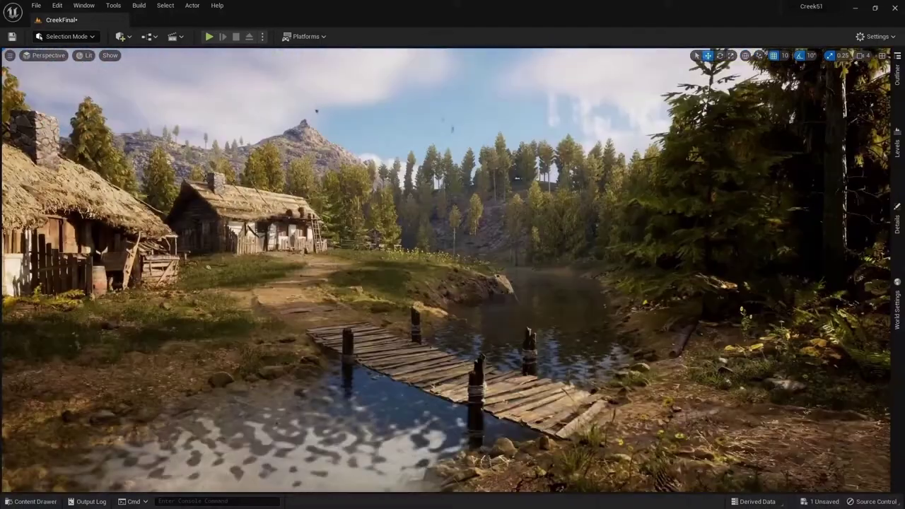
Step: Enable High Quality Translucency Reflections under Lumen Reflections in the creek's post process volume
{"action": "left_click", "coordinate": [897, 221]}
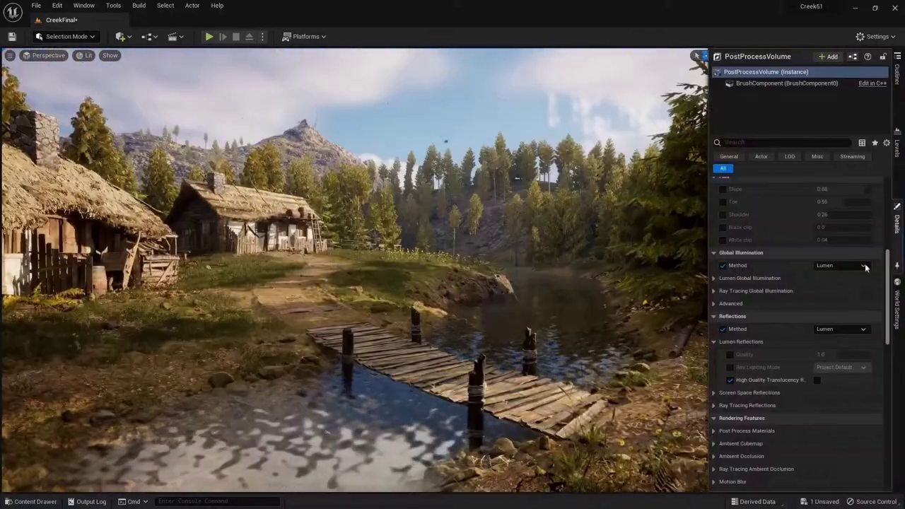
{"action": "left_click", "coordinate": [817, 379]}
{"action": "left_click", "coordinate": [897, 222]}
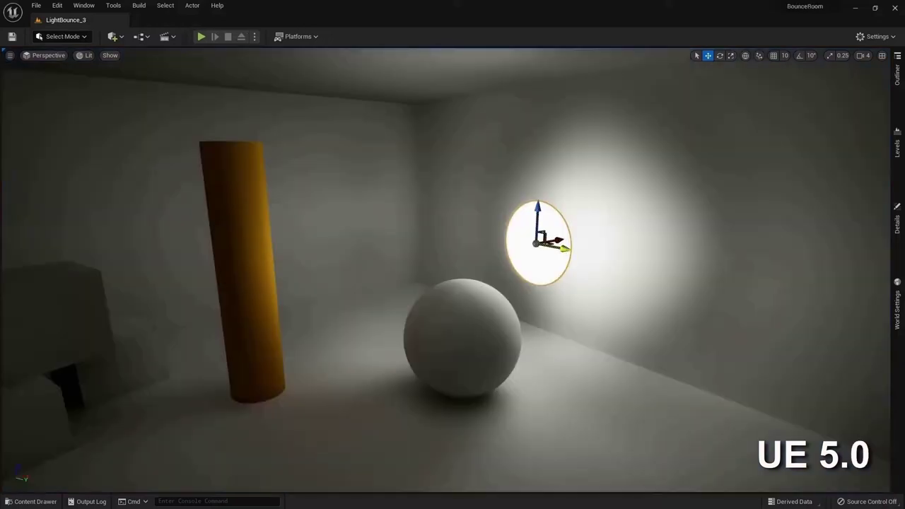
Step: Move the glowing sphere forward along the room's wall and back towards its starting position
{"action": "left_click_drag", "start_coordinate": [564, 248], "coordinate": [711, 259]}
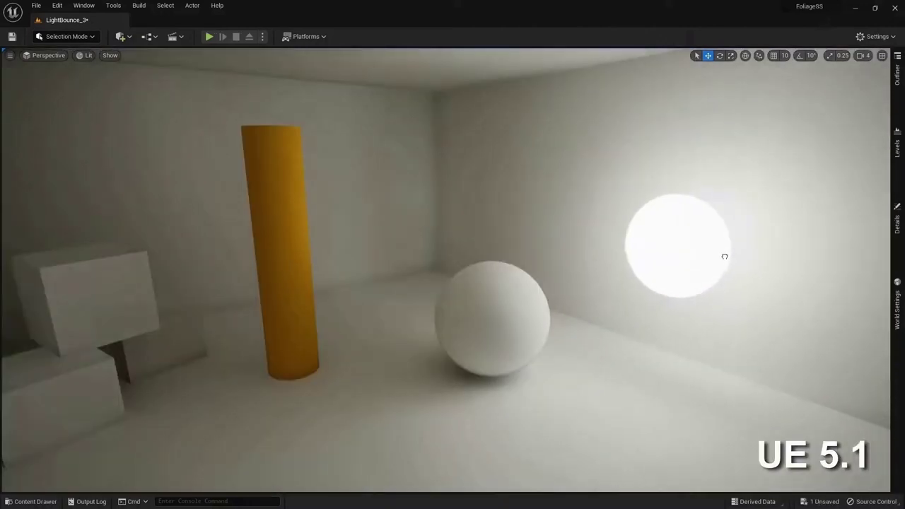
{"action": "left_click_drag", "start_coordinate": [724, 255], "coordinate": [570, 224]}
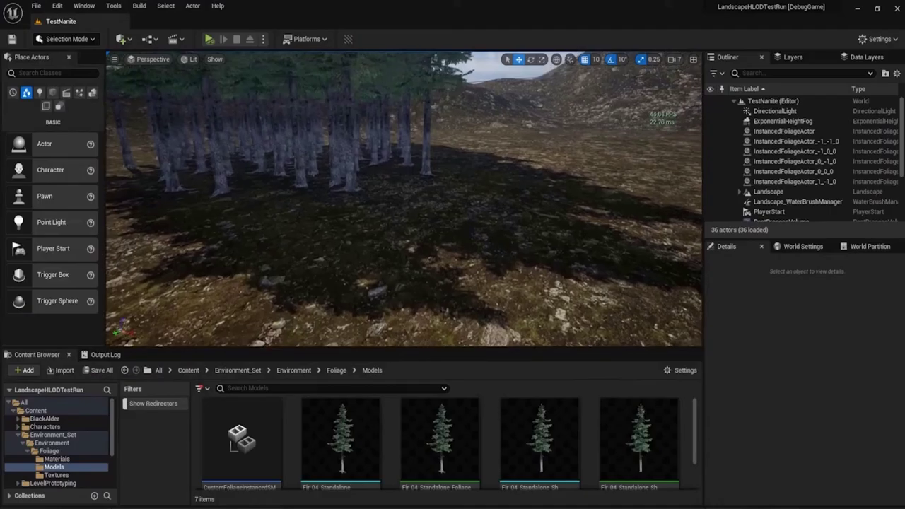
Step: Display the forest scene with the Virtual Shadow Map Cached Page visualization
{"action": "right_click_drag", "start_coordinate": [404, 199], "coordinate": [417, 191]}
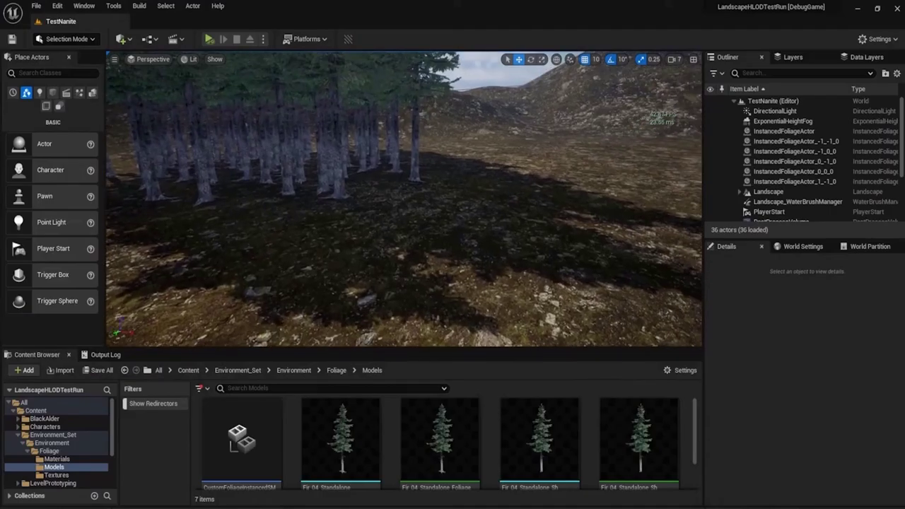
{"action": "left_click", "coordinate": [190, 62]}
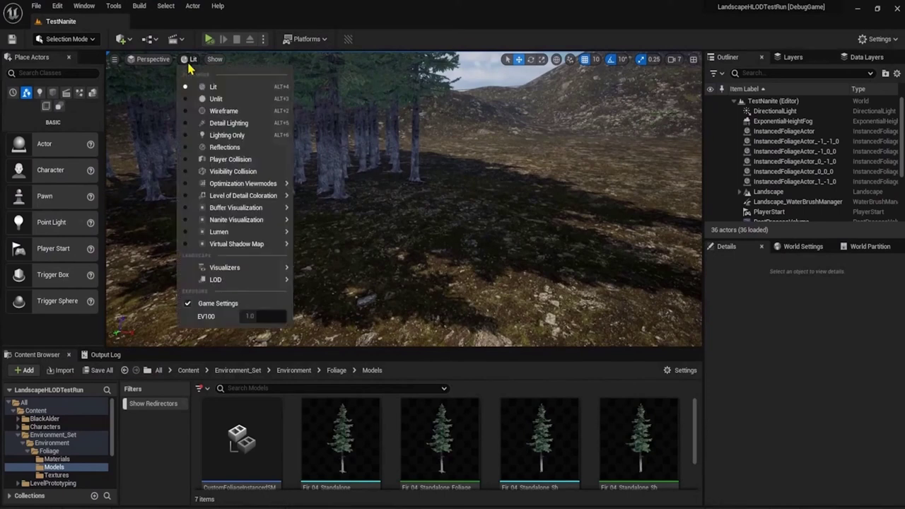
{"action": "mouse_move", "coordinate": [237, 244]}
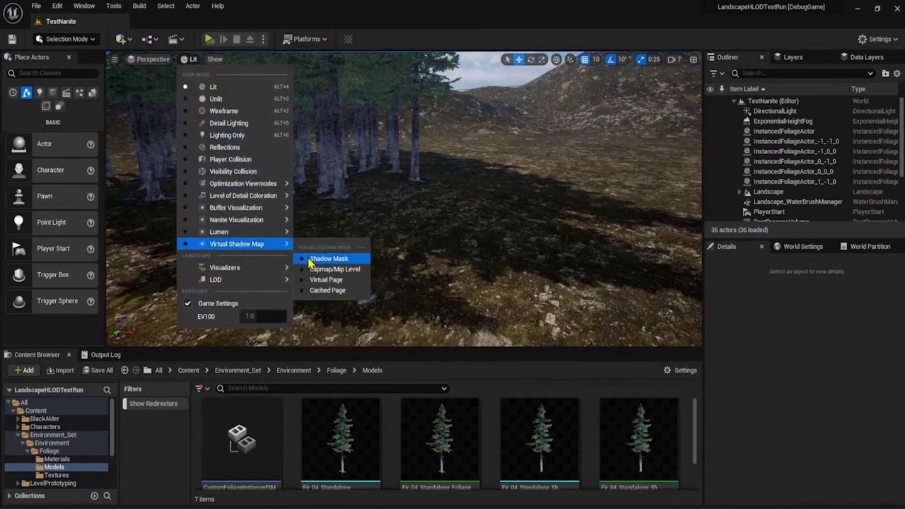
{"action": "left_click", "coordinate": [330, 292]}
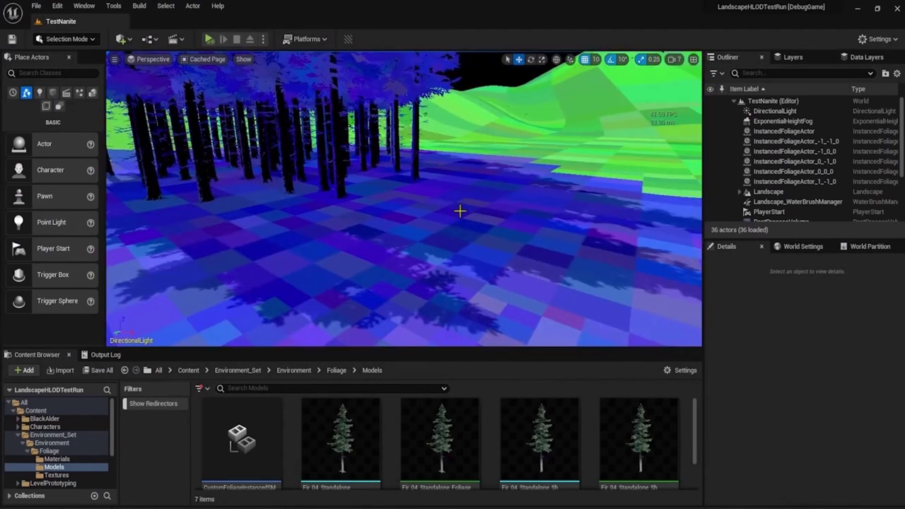
Step: Examine the cached shadow pages across the landscape and around the trees, including the lit view of the forest
{"action": "right_click_drag", "start_coordinate": [459, 211], "coordinate": [455, 244]}
{"action": "key", "text": "s"}
{"action": "key", "text": "s"}
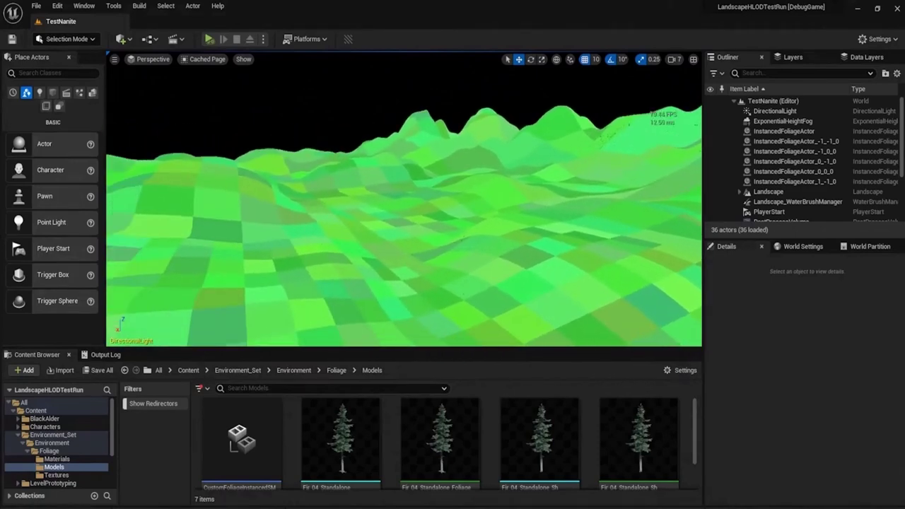
{"action": "right_click_drag", "start_coordinate": [455, 243], "coordinate": [461, 250]}
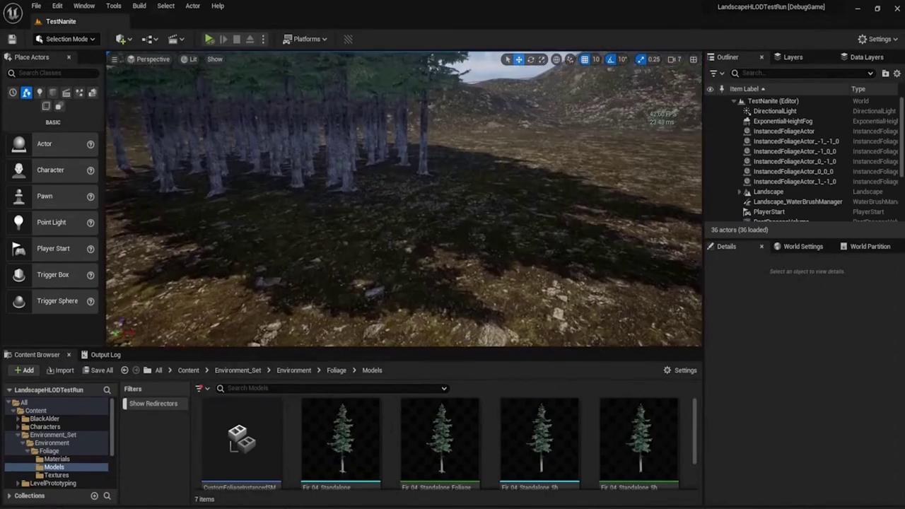
{"action": "right_click_drag", "start_coordinate": [460, 249], "coordinate": [461, 250]}
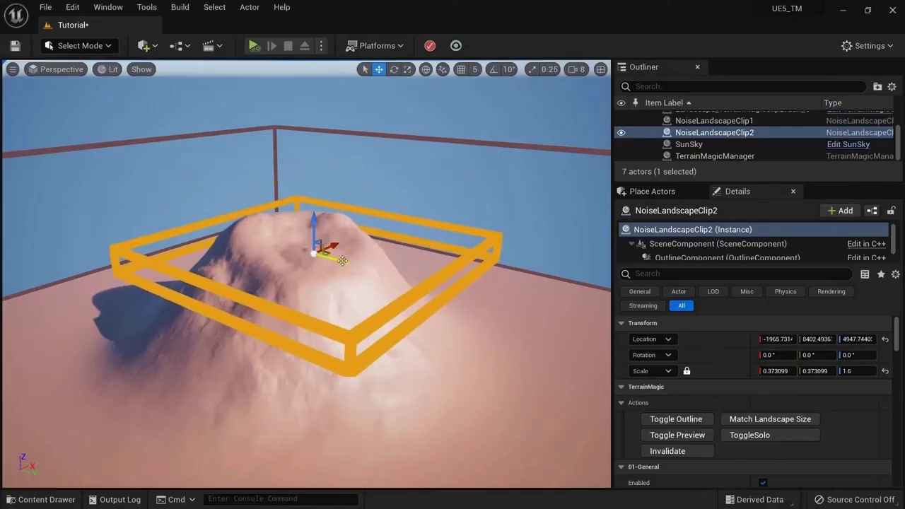
{"action": "left_click_drag", "start_coordinate": [343, 261], "coordinate": [435, 347]}
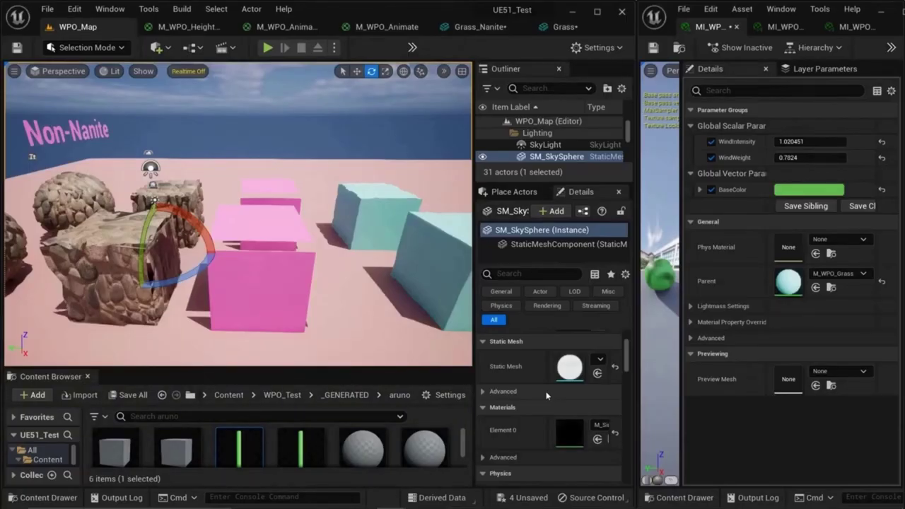
Step: Inspect the Nanite and non-Nanite meshes of WPO_Map in wireframe and return the viewport to lit shading
{"action": "right_click_drag", "start_coordinate": [408, 266], "coordinate": [229, 362]}
{"action": "left_click_drag", "start_coordinate": [222, 332], "coordinate": [304, 331], "text": "alt"}
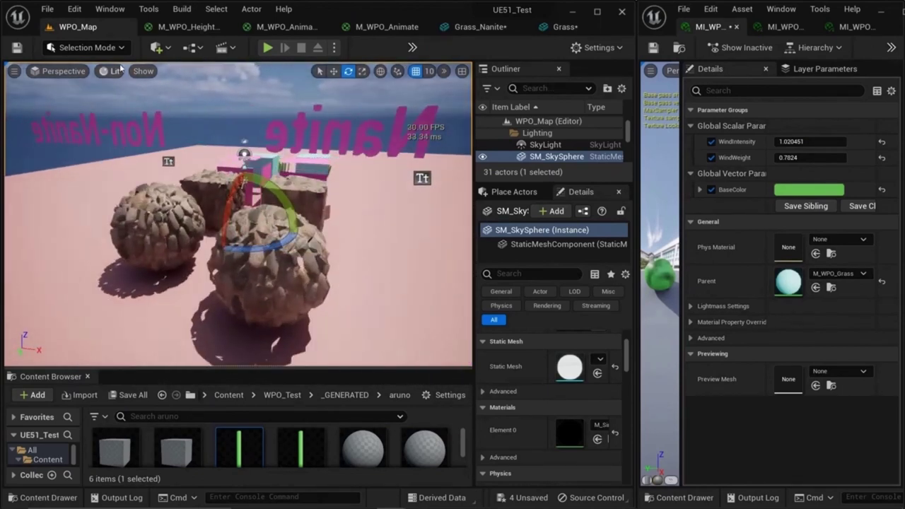
{"action": "left_click", "coordinate": [114, 70]}
{"action": "left_click", "coordinate": [150, 130]}
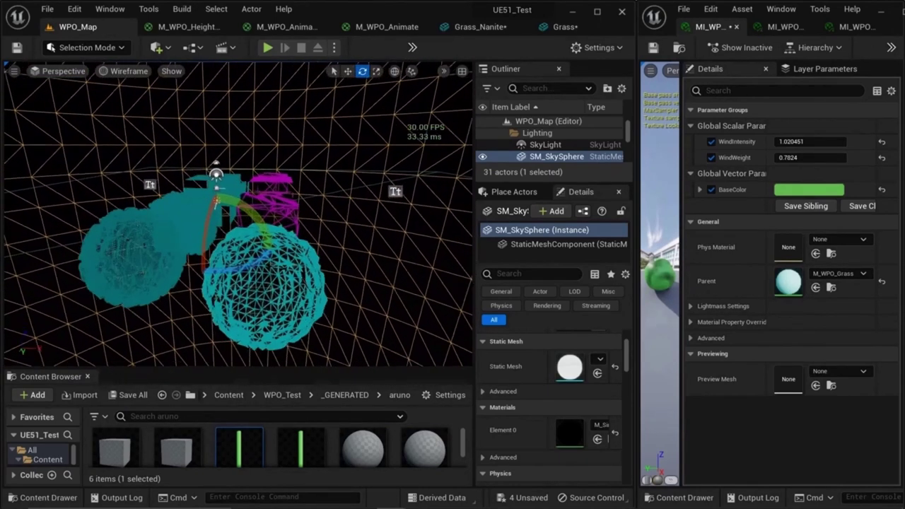
{"action": "left_click_drag", "start_coordinate": [238, 212], "coordinate": [290, 276], "text": "alt"}
{"action": "left_click_drag", "start_coordinate": [254, 175], "coordinate": [241, 214], "text": "alt"}
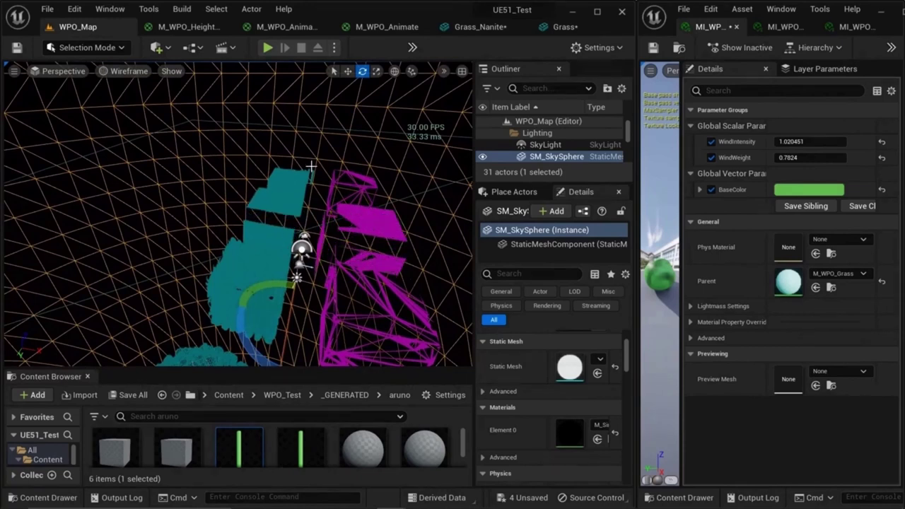
{"action": "left_click_drag", "start_coordinate": [313, 174], "coordinate": [312, 220], "text": "alt"}
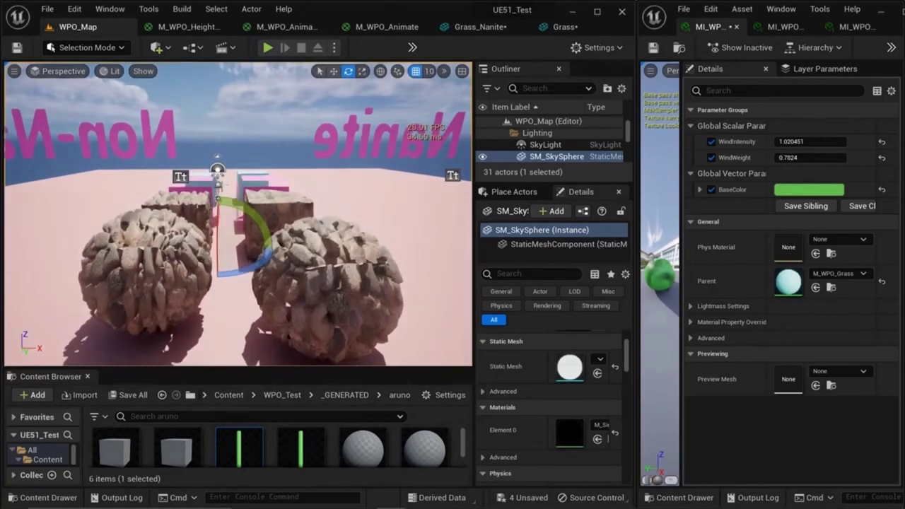
Step: View the displaced stone spheres and cubes of the Nanite and non-Nanite rows up close
{"action": "left_click_drag", "start_coordinate": [311, 219], "coordinate": [339, 216], "text": "alt"}
{"action": "key", "text": "w"}
{"action": "right_click_drag", "start_coordinate": [238, 212], "coordinate": [274, 213]}
{"action": "key", "text": "w"}
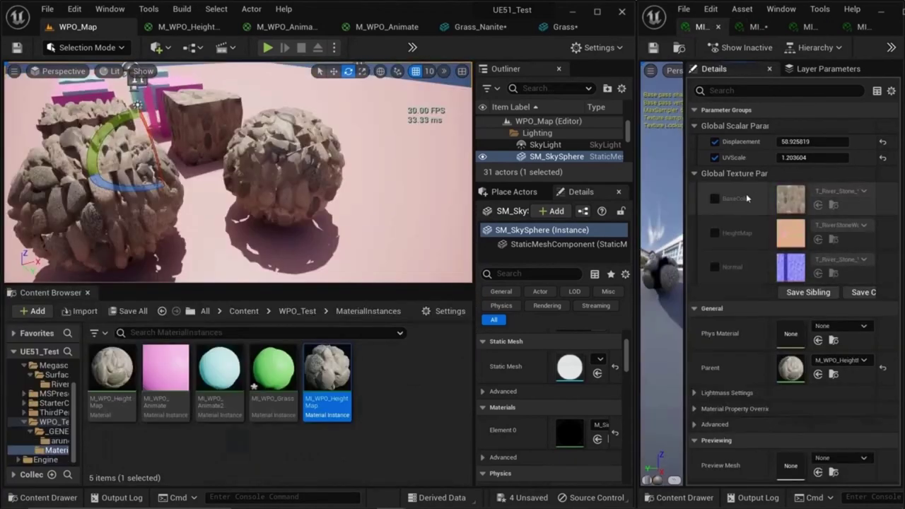
Step: Set Displacement to 61.570827 and UVScale to 1.405623 on the MI_WPO_HeightMap instance, checking the stone meshes from several angles
{"action": "left_click_drag", "start_coordinate": [786, 142], "coordinate": [834, 157]}
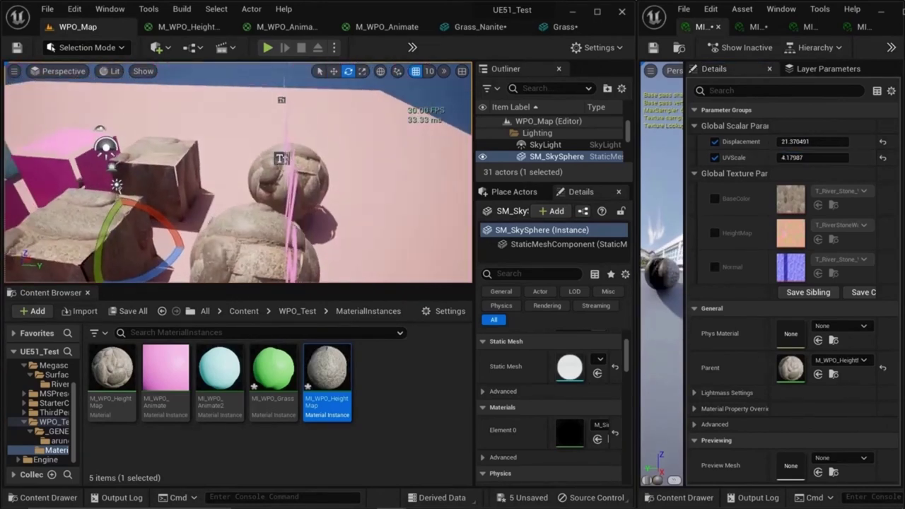
{"action": "right_click_drag", "start_coordinate": [92, 78], "coordinate": [133, 69]}
{"action": "key", "text": "s"}
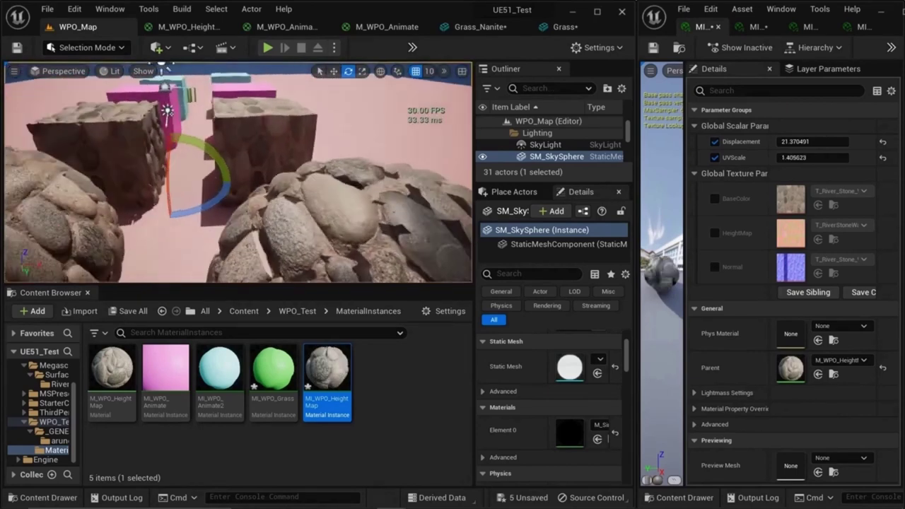
{"action": "right_click_drag", "start_coordinate": [165, 105], "coordinate": [303, 167]}
{"action": "key", "text": "w"}
{"action": "key", "text": "d"}
{"action": "key", "text": "a"}
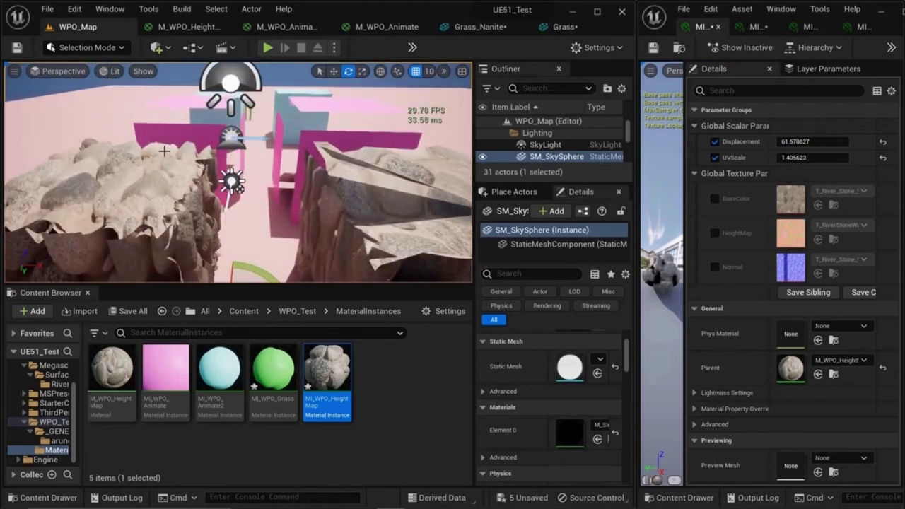
Step: Compare the strongly displaced stone cubes and their neighbours in wireframe and in lit shading
{"action": "left_click", "coordinate": [113, 72]}
{"action": "left_click", "coordinate": [151, 131]}
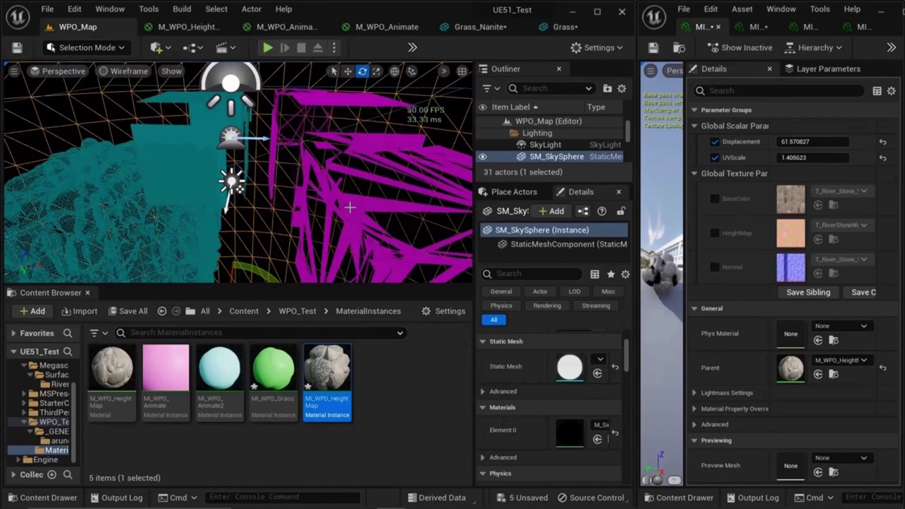
{"action": "key", "text": "alt+4"}
{"action": "key", "text": "e"}
{"action": "mouse_move", "coordinate": [157, 108]}
{"action": "right_mouse_down"}
{"action": "mouse_move", "coordinate": [167, 170]}
{"action": "mouse_move", "coordinate": [152, 160]}
{"action": "mouse_move", "coordinate": [142, 125]}
{"action": "mouse_move", "coordinate": [177, 127]}
{"action": "mouse_move", "coordinate": [188, 103]}
{"action": "mouse_move", "coordinate": [169, 104]}
{"action": "right_mouse_up"}
{"action": "key", "text": "w"}
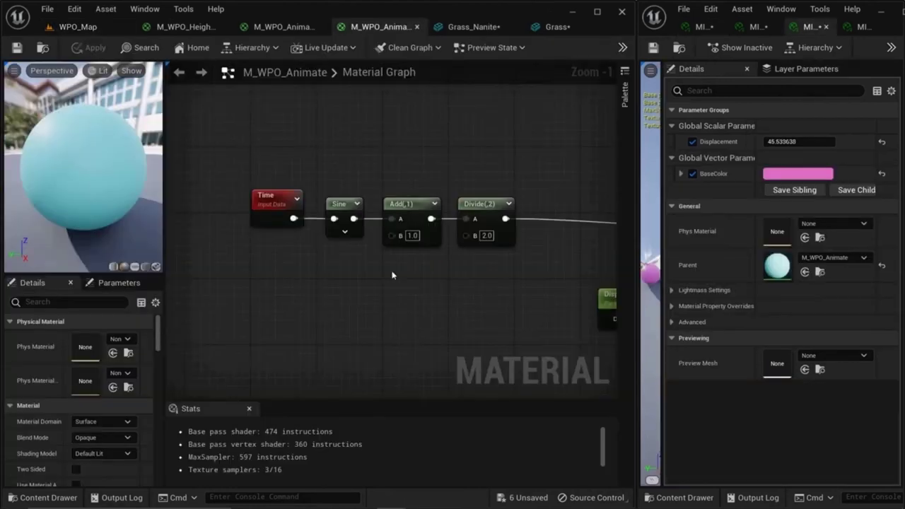
Step: Examine the M_WPO_Animate material graph from the Time and Sine nodes to the Displacement, VertexNormalWS and Multiply nodes
{"action": "scroll", "coordinate": [484, 269], "scroll_direction": "down", "scroll_amount": 5}
{"action": "scroll", "coordinate": [391, 302], "scroll_direction": "up", "scroll_amount": 5}
{"action": "right_click_drag", "start_coordinate": [391, 302], "coordinate": [484, 258]}
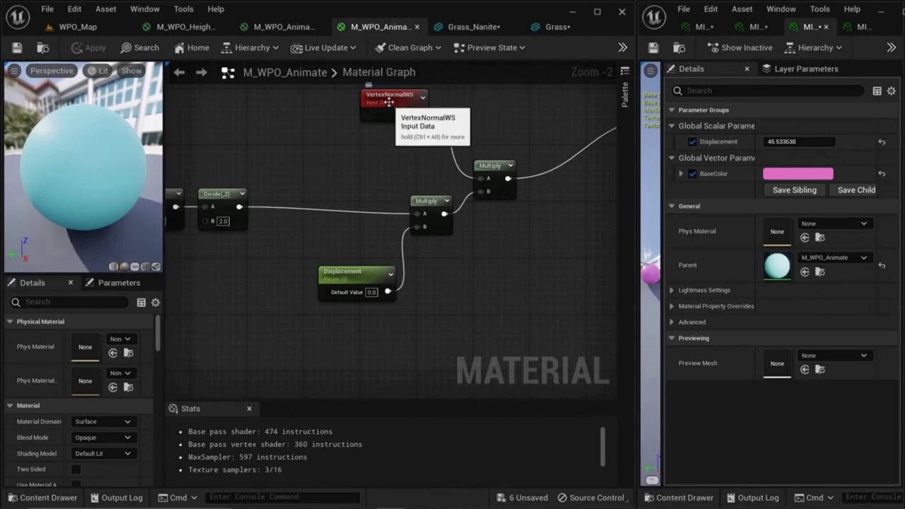
{"action": "right_click_drag", "start_coordinate": [539, 268], "coordinate": [350, 314]}
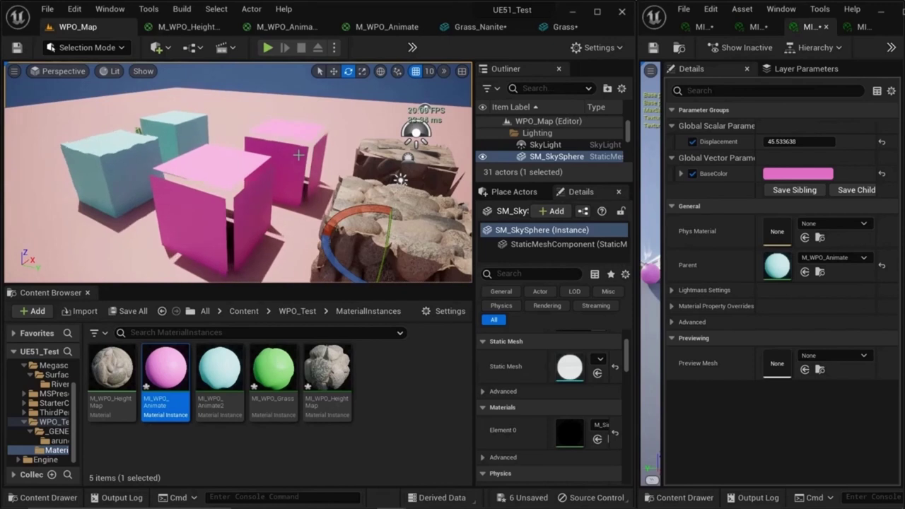
Step: Inspect the animated teal and pink cubes up close in lit and wireframe modes, ending in lit shading
{"action": "right_click_drag", "start_coordinate": [298, 155], "coordinate": [173, 130]}
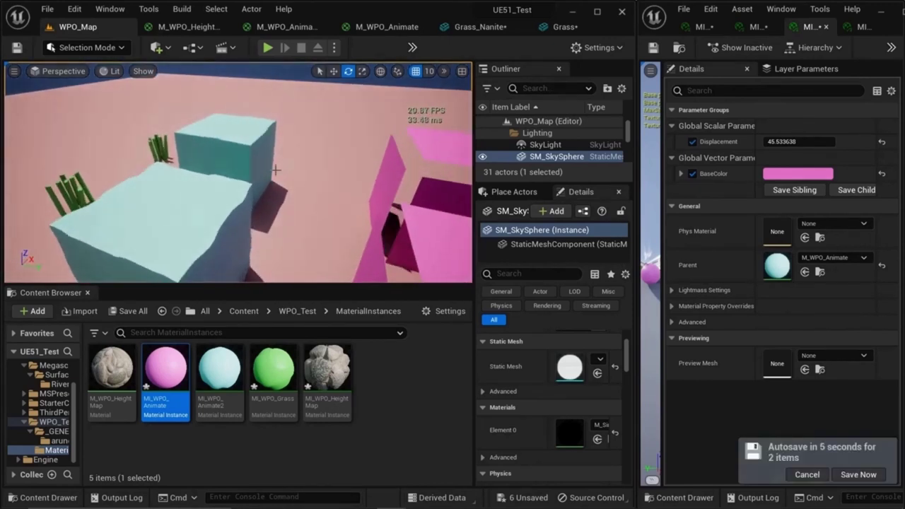
{"action": "right_click_drag", "start_coordinate": [275, 170], "coordinate": [256, 147]}
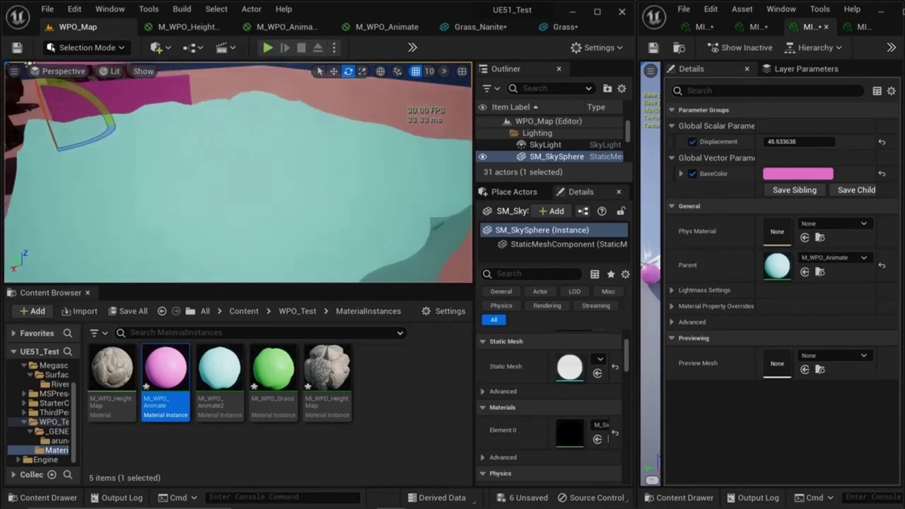
{"action": "right_click_drag", "start_coordinate": [210, 180], "coordinate": [185, 179]}
{"action": "left_click", "coordinate": [110, 71]}
{"action": "left_click", "coordinate": [153, 133]}
{"action": "right_click_drag", "start_coordinate": [390, 143], "coordinate": [467, 157]}
{"action": "left_click", "coordinate": [129, 71]}
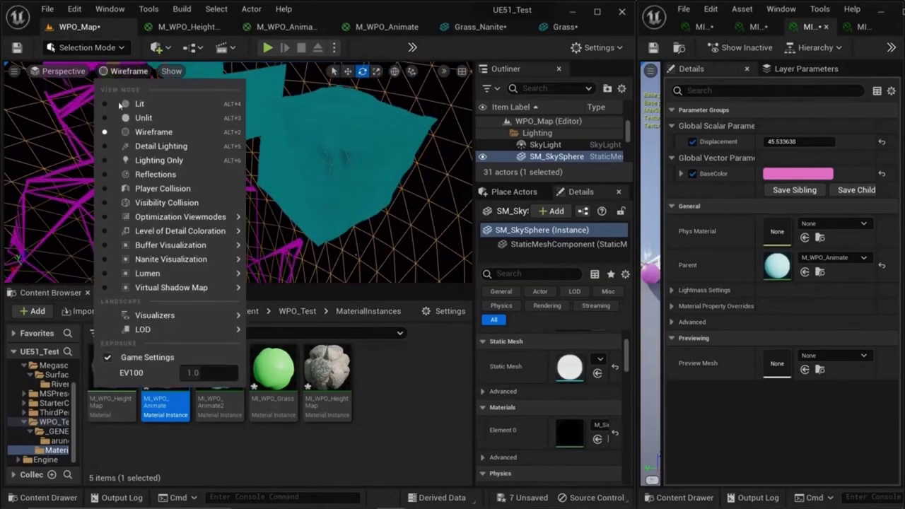
{"action": "left_click", "coordinate": [131, 106]}
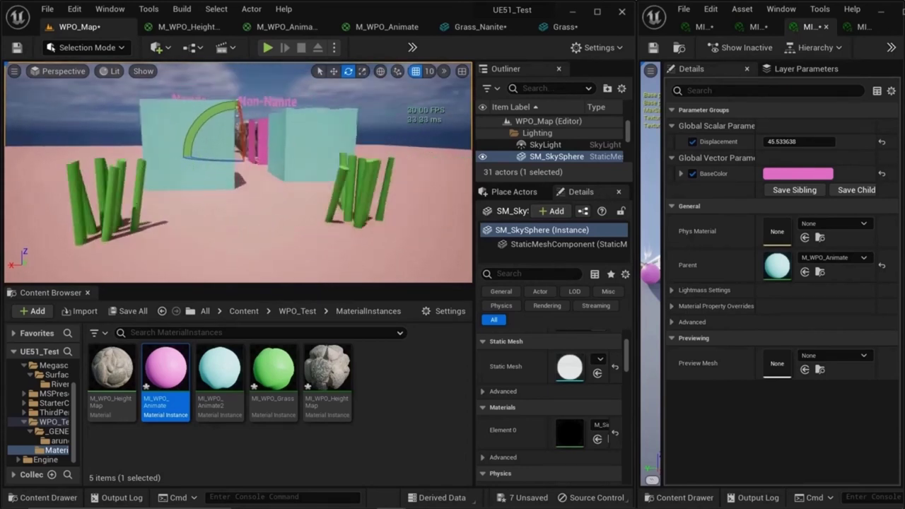
Step: View the animated green grass clumps in front of the teal cubes
{"action": "right_click_drag", "start_coordinate": [239, 172], "coordinate": [168, 171]}
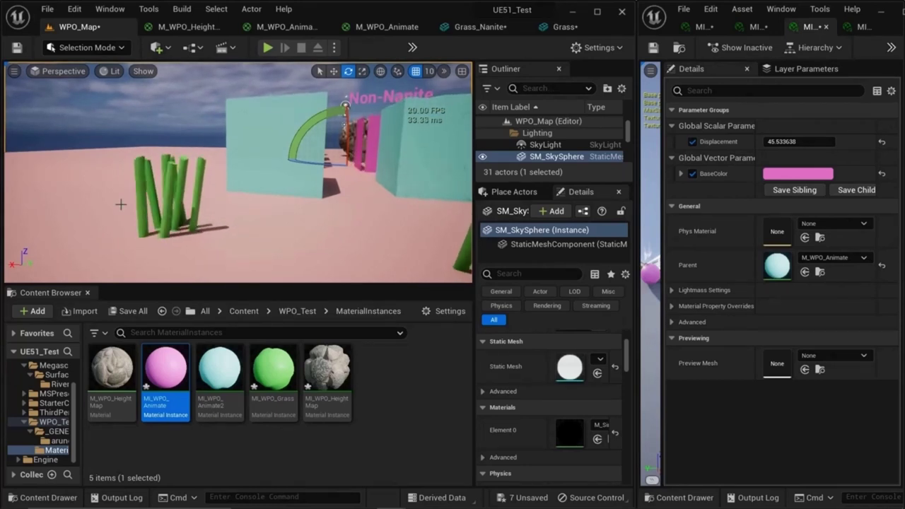
{"action": "scroll", "coordinate": [121, 205], "scroll_direction": "down", "scroll_amount": 3}
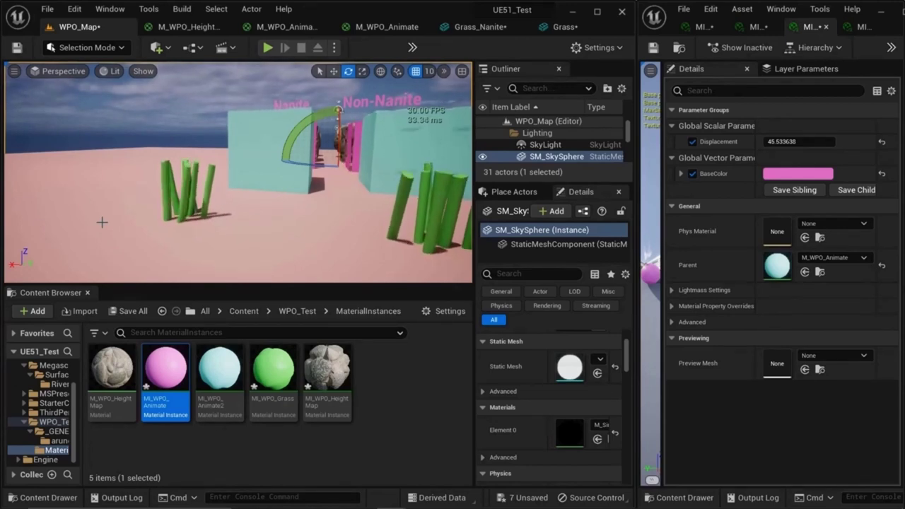
{"action": "left_click_drag", "start_coordinate": [101, 222], "coordinate": [191, 202]}
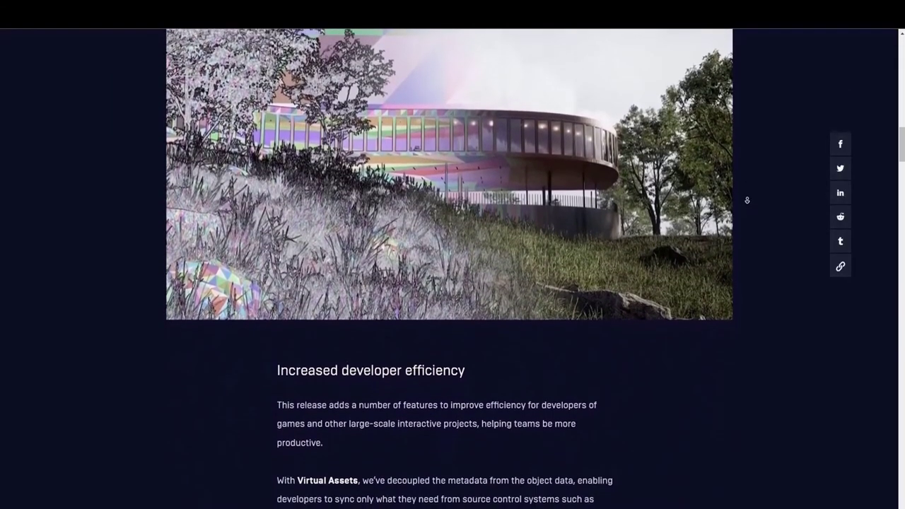
{"action": "scroll", "coordinate": [747, 200], "scroll_direction": "down", "scroll_amount": 2}
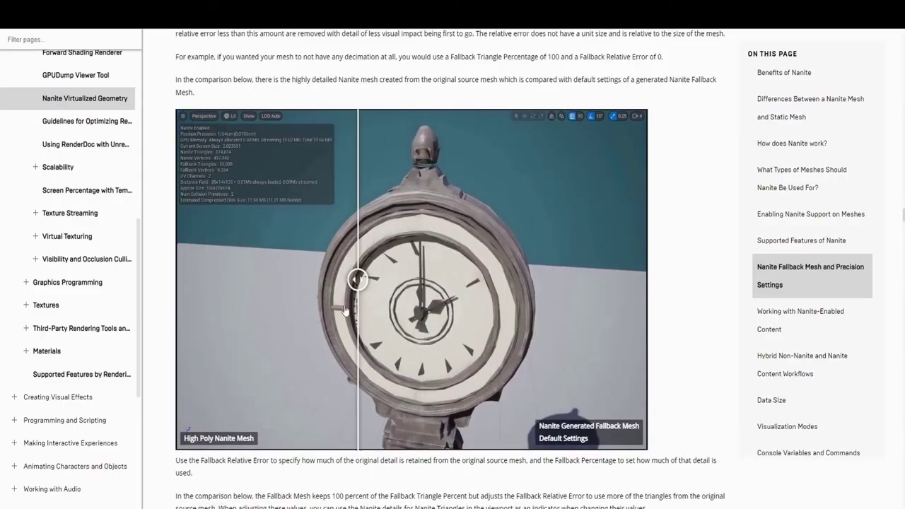
Step: Read the release announcement and the Nanite documentation from the fallback mesh comparison to the closely stacked instances comparison
{"action": "scroll", "coordinate": [457, 311], "scroll_direction": "down", "scroll_amount": 20}
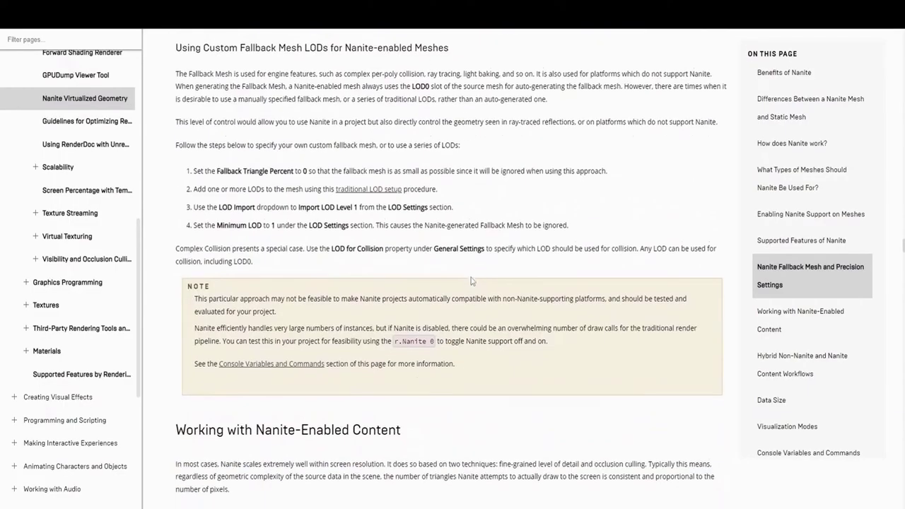
{"action": "scroll", "coordinate": [472, 277], "scroll_direction": "down", "scroll_amount": 6}
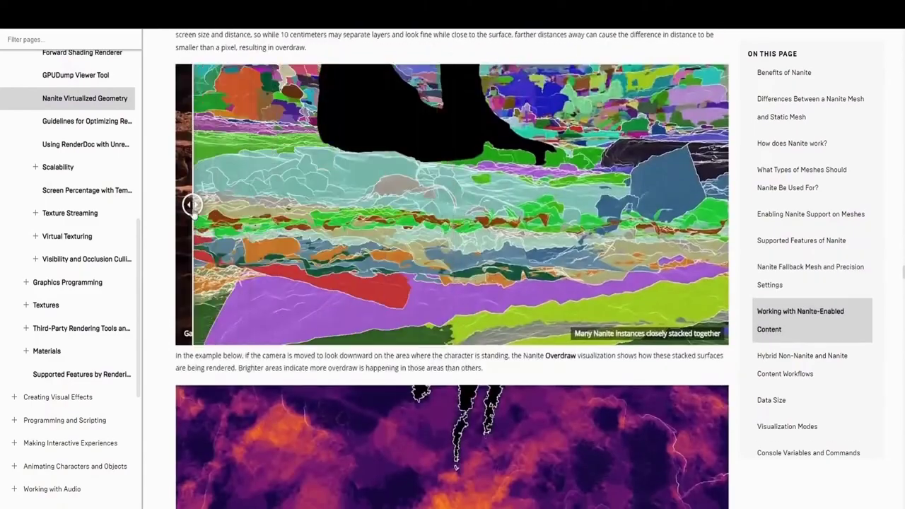
{"action": "left_click_drag", "start_coordinate": [191, 204], "coordinate": [384, 204]}
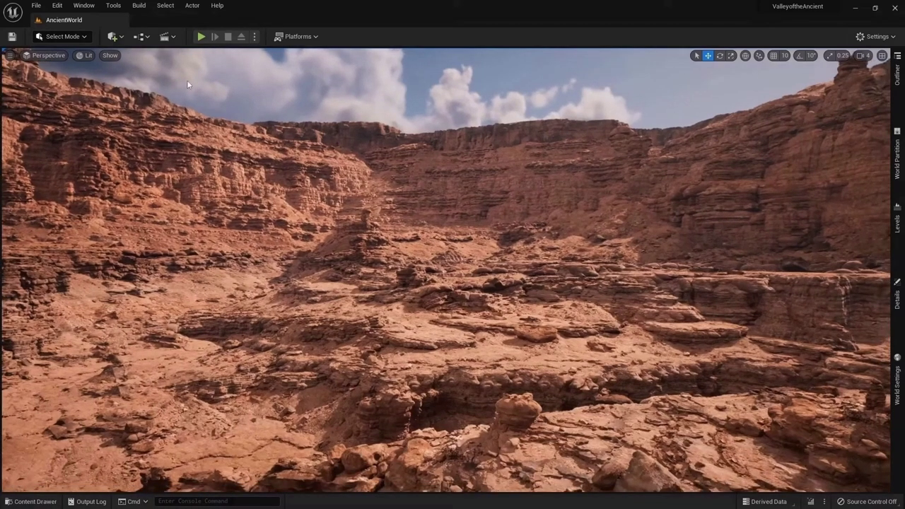
Step: Display the AncientWorld canyon in the Nanite Triangles visualization
{"action": "left_click", "coordinate": [83, 55]}
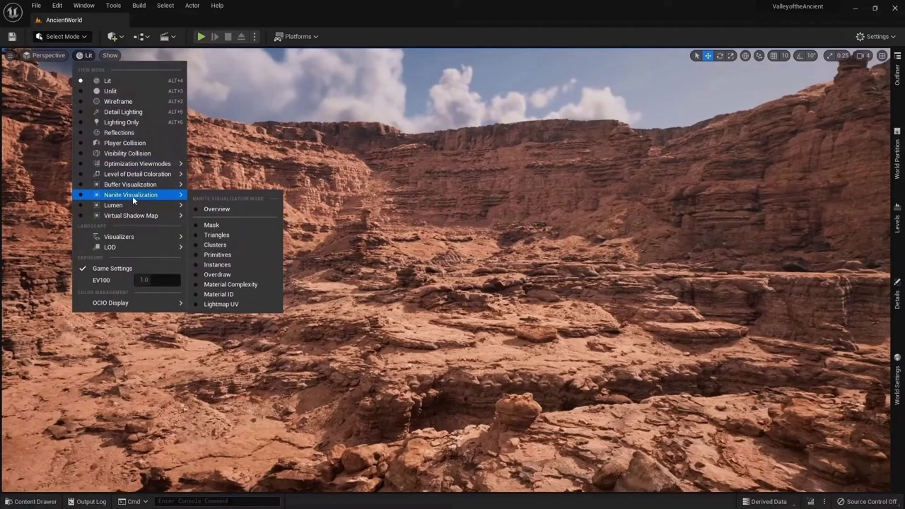
{"action": "left_click", "coordinate": [215, 235]}
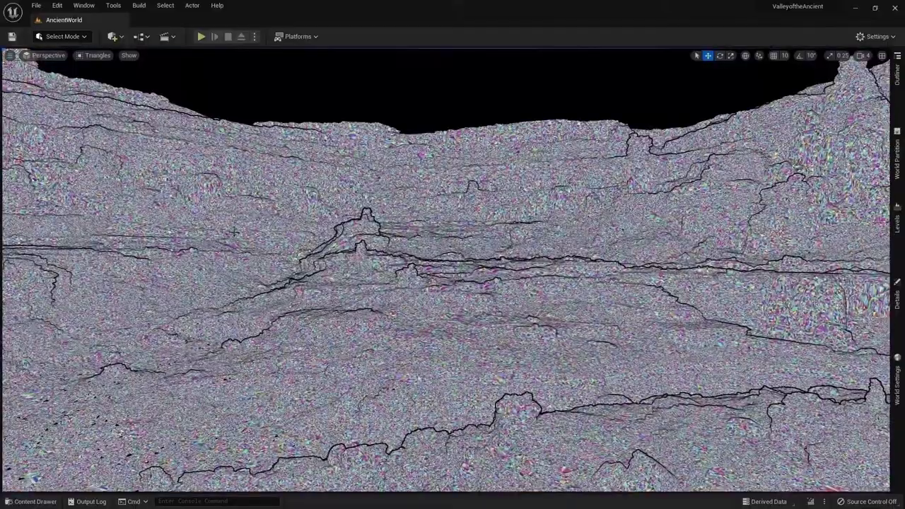
{"action": "mouse_move", "coordinate": [257, 227]}
{"action": "right_mouse_down"}
{"action": "mouse_move", "coordinate": [386, 263]}
{"action": "mouse_move", "coordinate": [440, 290]}
{"action": "mouse_move", "coordinate": [720, 301]}
{"action": "mouse_move", "coordinate": [884, 322]}
{"action": "mouse_move", "coordinate": [261, 222]}
{"action": "right_mouse_up"}
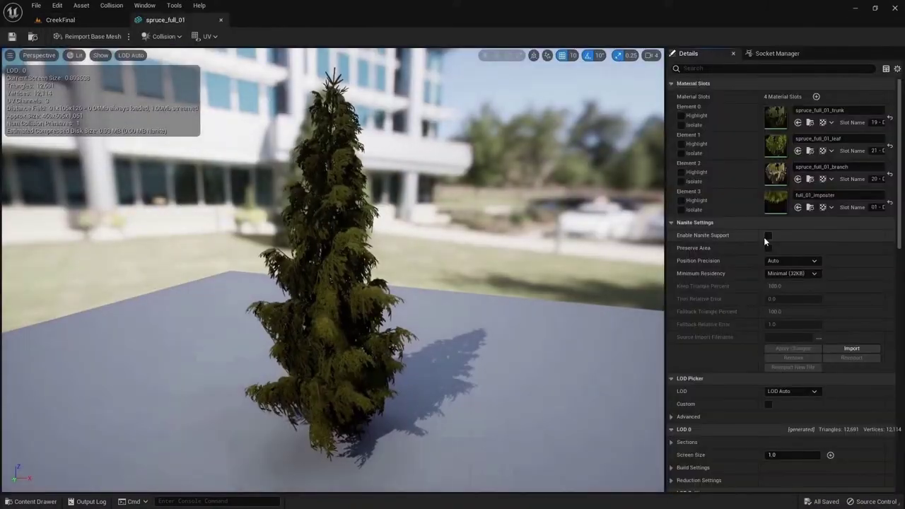
Step: Enable Nanite Support and Preserve Area on the spruce_full_01 mesh and apply the changes
{"action": "left_click", "coordinate": [768, 236]}
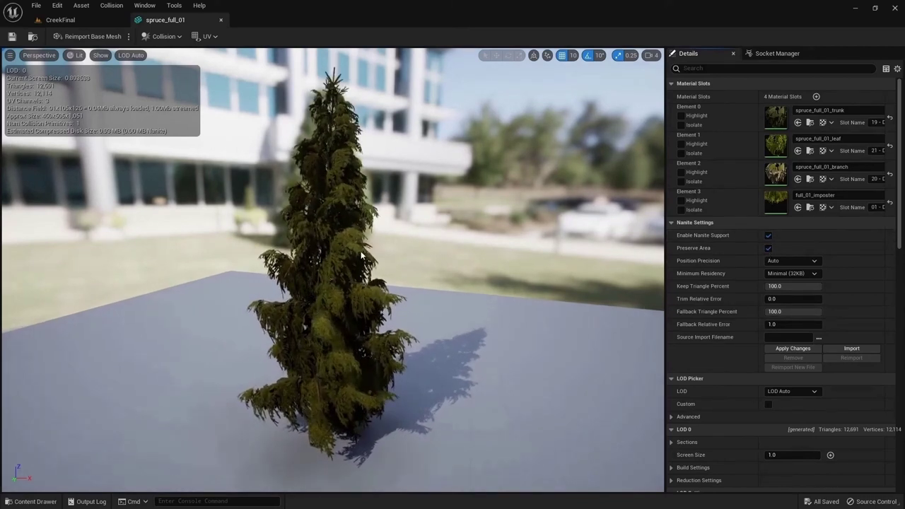
{"action": "left_click", "coordinate": [785, 350]}
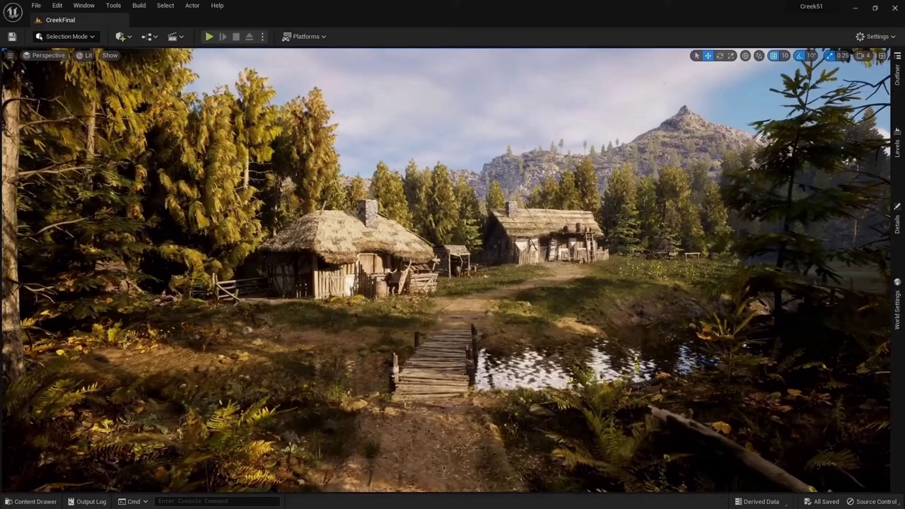
{"action": "right_click_drag", "start_coordinate": [453, 271], "coordinate": [452, 420]}
{"action": "key", "text": "s"}
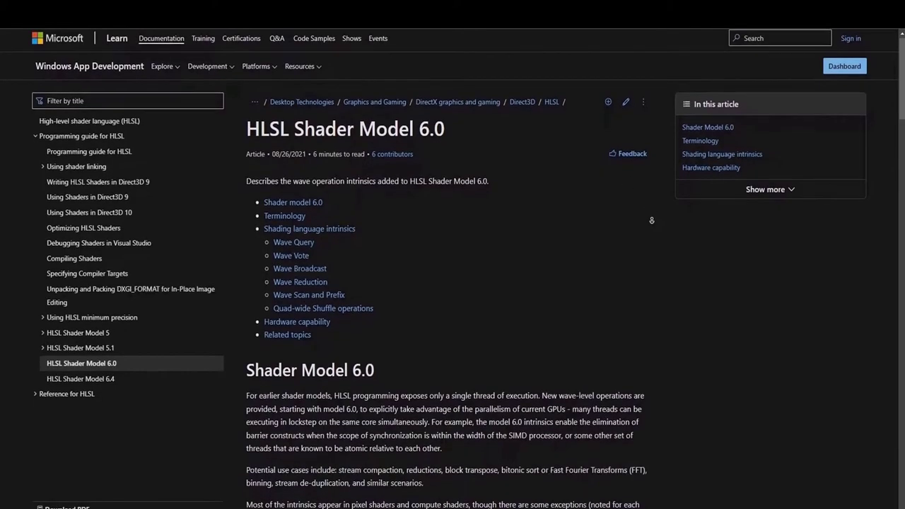
Step: Read the contents list and introduction of Microsoft's HLSL Shader Model 6.0 article
{"action": "scroll", "coordinate": [651, 222], "scroll_direction": "down", "scroll_amount": 1}
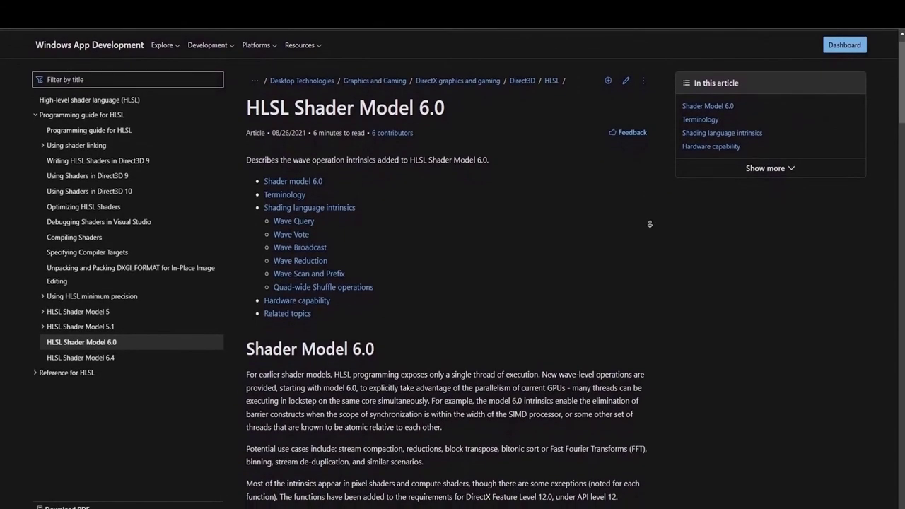
{"action": "scroll", "coordinate": [651, 224], "scroll_direction": "down", "scroll_amount": 2}
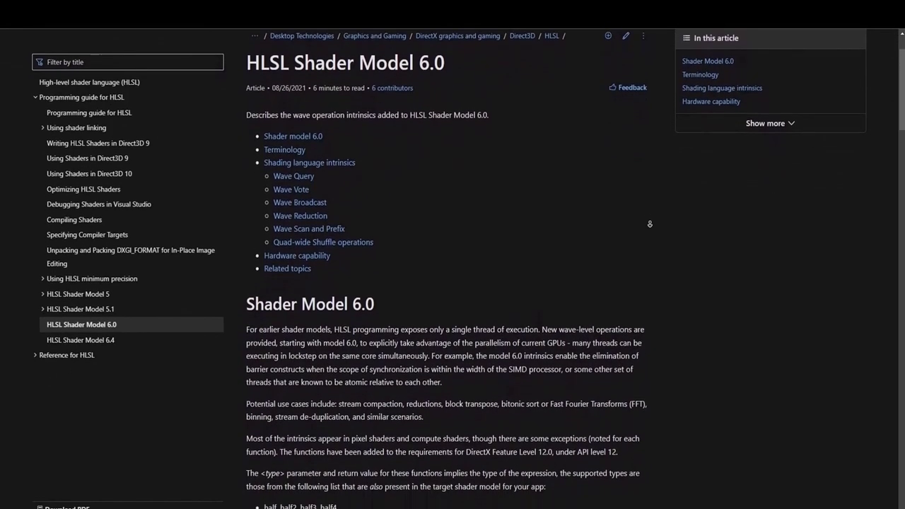
{"action": "scroll", "coordinate": [650, 224], "scroll_direction": "down", "scroll_amount": 4}
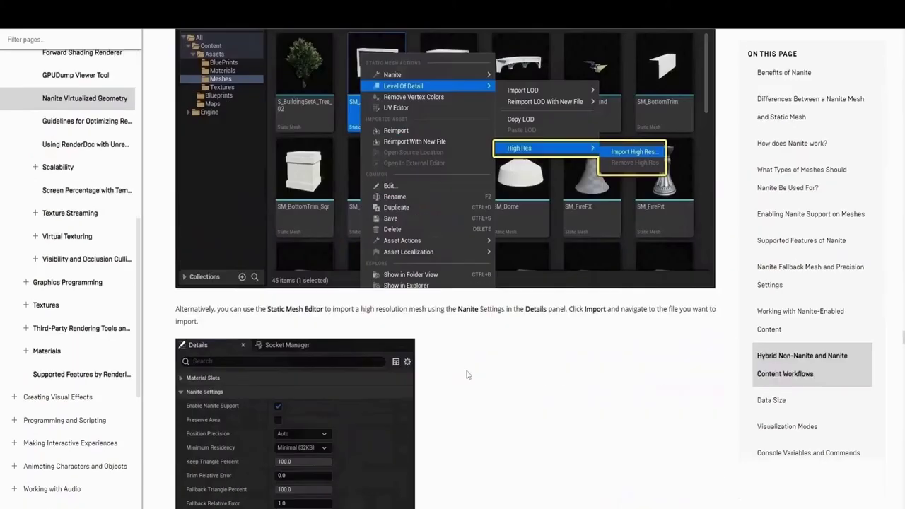
Step: Review the Nanite improvements in the Unreal Engine 5.1 release notes and the Nanite Override Material documentation
{"action": "scroll", "coordinate": [466, 370], "scroll_direction": "down", "scroll_amount": 12}
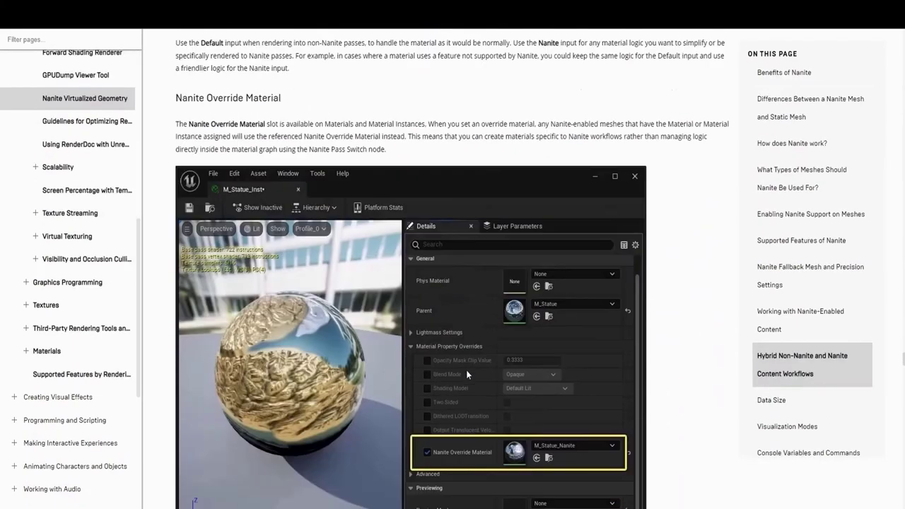
{"action": "scroll", "coordinate": [466, 370], "scroll_direction": "down", "scroll_amount": 8}
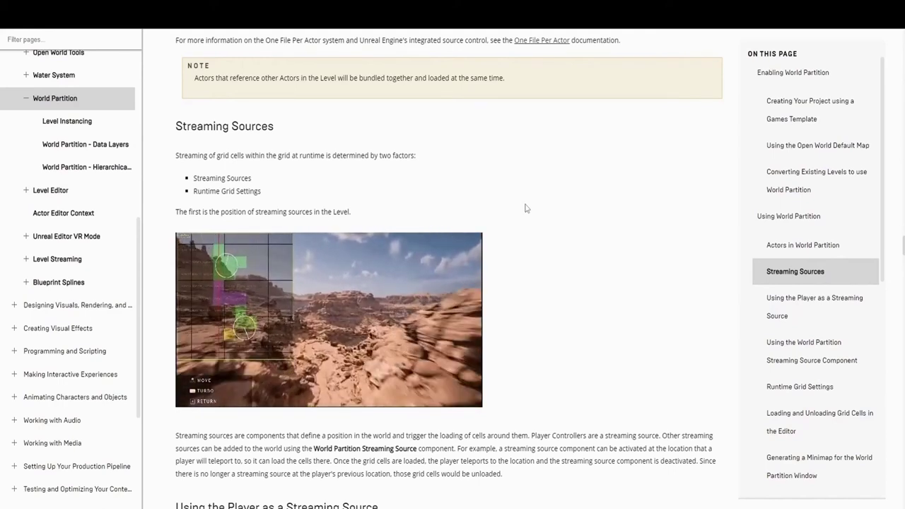
Step: Read the World Partition documentation from Streaming Sources to the Streaming Source Component, and the Data Layers page on adding actors
{"action": "scroll", "coordinate": [526, 208], "scroll_direction": "down", "scroll_amount": 1}
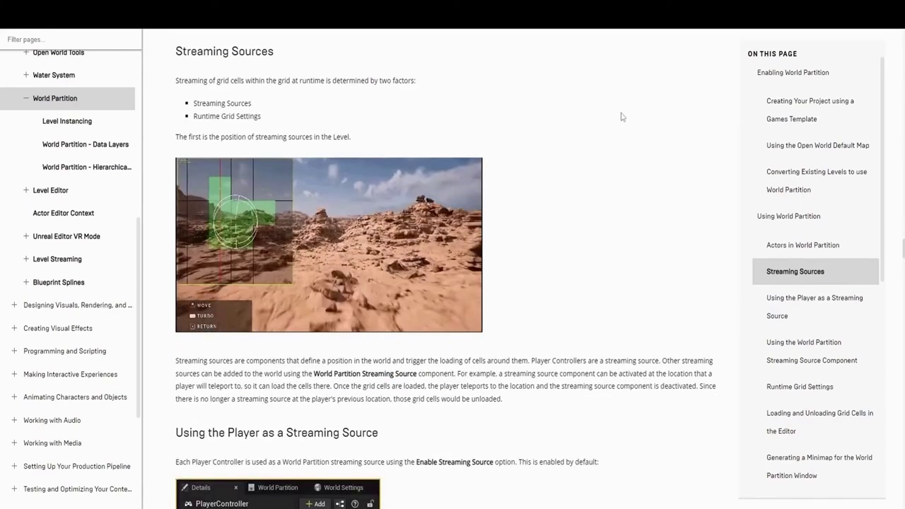
{"action": "scroll", "coordinate": [620, 125], "scroll_direction": "down", "scroll_amount": 3}
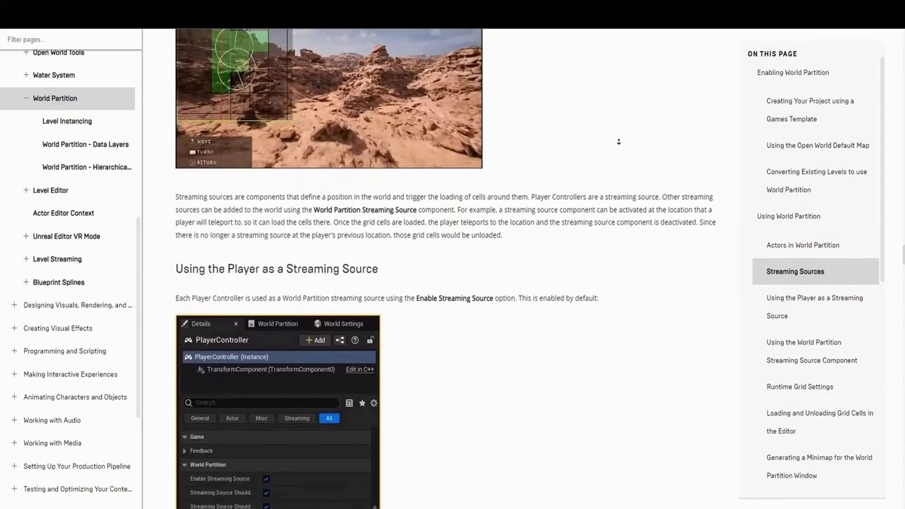
{"action": "scroll", "coordinate": [617, 138], "scroll_direction": "down", "scroll_amount": 3}
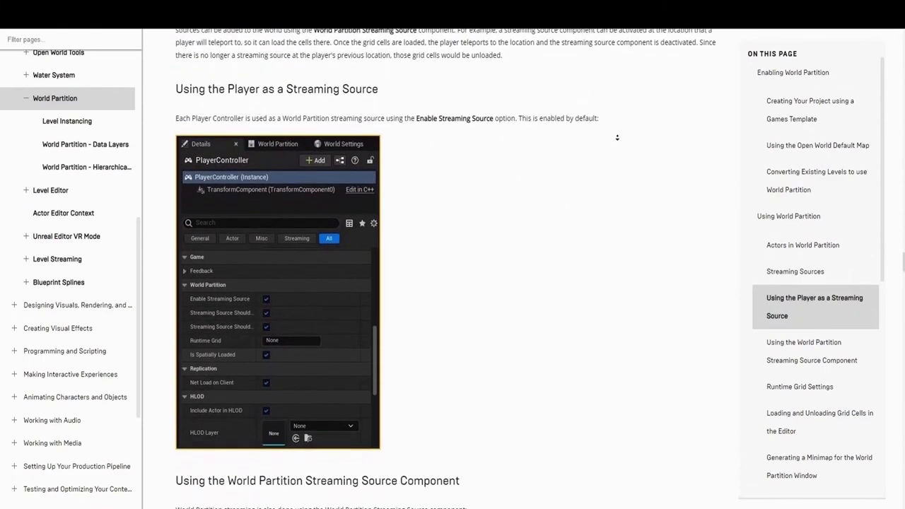
{"action": "scroll", "coordinate": [618, 137], "scroll_direction": "down", "scroll_amount": 3}
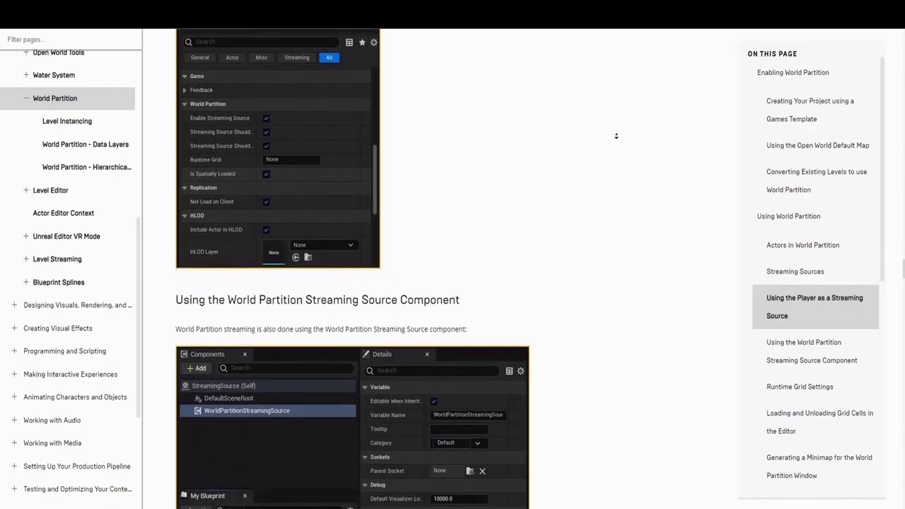
{"action": "scroll", "coordinate": [616, 135], "scroll_direction": "down", "scroll_amount": 3}
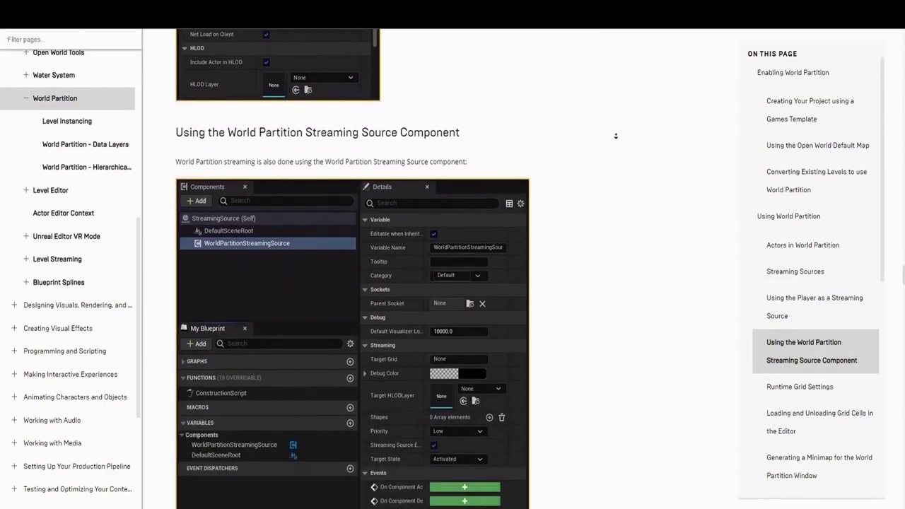
{"action": "scroll", "coordinate": [617, 136], "scroll_direction": "down", "scroll_amount": 2}
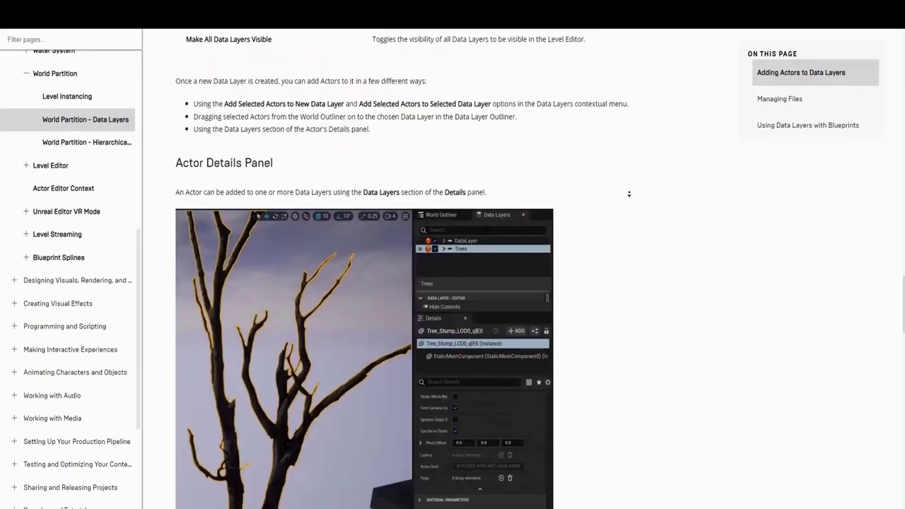
{"action": "scroll", "coordinate": [631, 190], "scroll_direction": "down", "scroll_amount": 1}
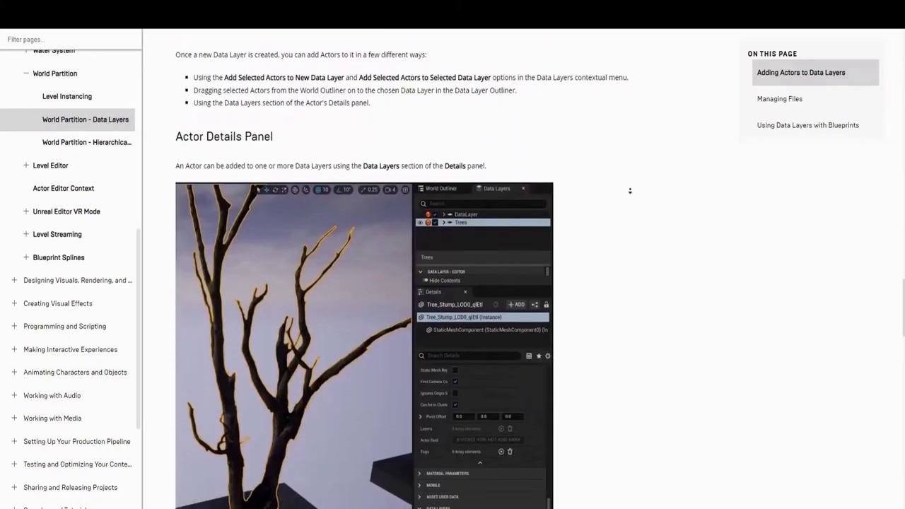
{"action": "scroll", "coordinate": [631, 190], "scroll_direction": "down", "scroll_amount": 2}
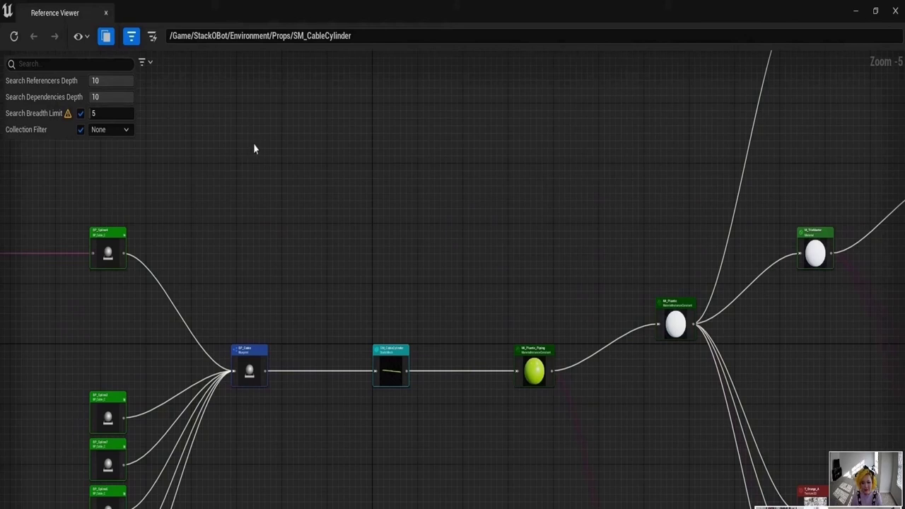
Step: Set the Reference Viewer's referencers depth to 10 and dependencies depth to 25 for SM_CableCylinder
{"action": "scroll", "coordinate": [198, 122], "scroll_direction": "down", "scroll_amount": 2}
{"action": "left_click_drag", "start_coordinate": [111, 80], "coordinate": [90, 96]}
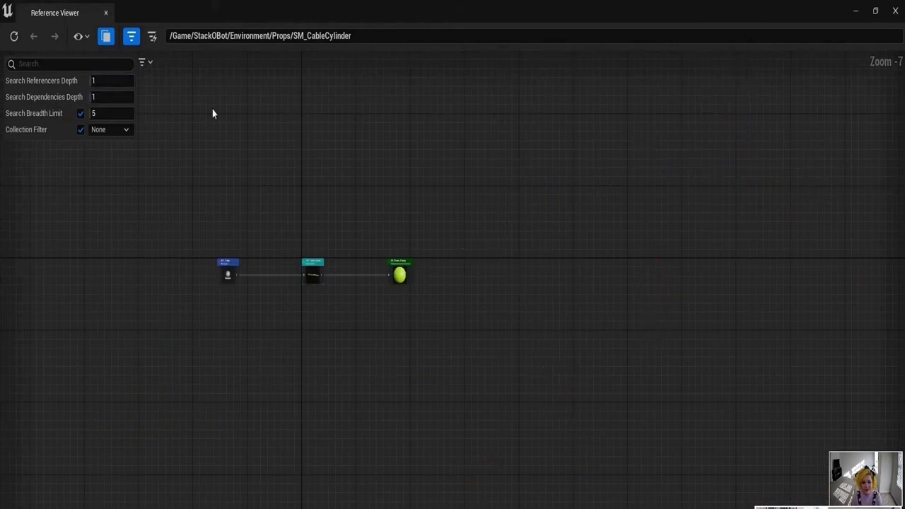
{"action": "type", "text": "10"}
{"action": "key", "text": "Return"}
{"action": "type", "text": "25"}
{"action": "key", "text": "Return"}
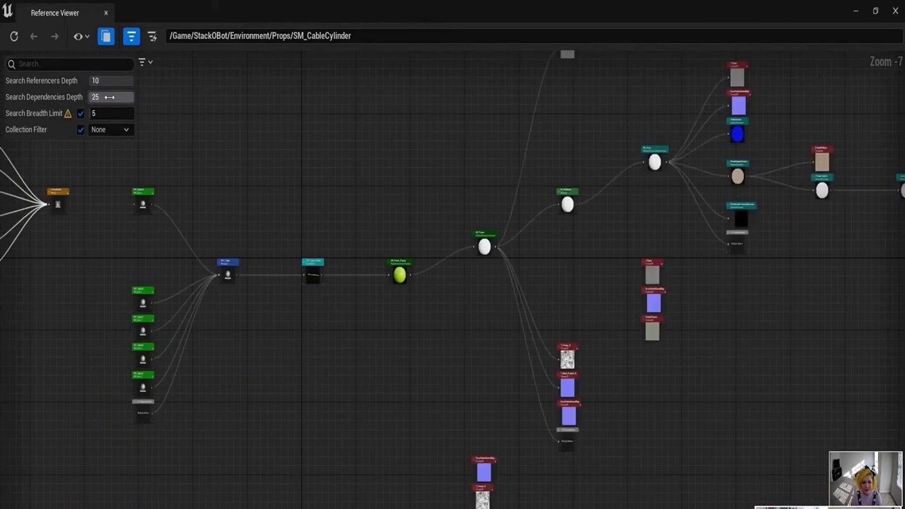
Step: Try a search breadth limit of 1 on the reference graph and return it to 5
{"action": "right_click_drag", "start_coordinate": [236, 145], "coordinate": [341, 194]}
{"action": "left_click", "coordinate": [106, 114]}
{"action": "type", "text": "1"}
{"action": "key", "text": "Return"}
{"action": "left_click", "coordinate": [110, 109]}
{"action": "type", "text": "5"}
{"action": "key", "text": "Return"}
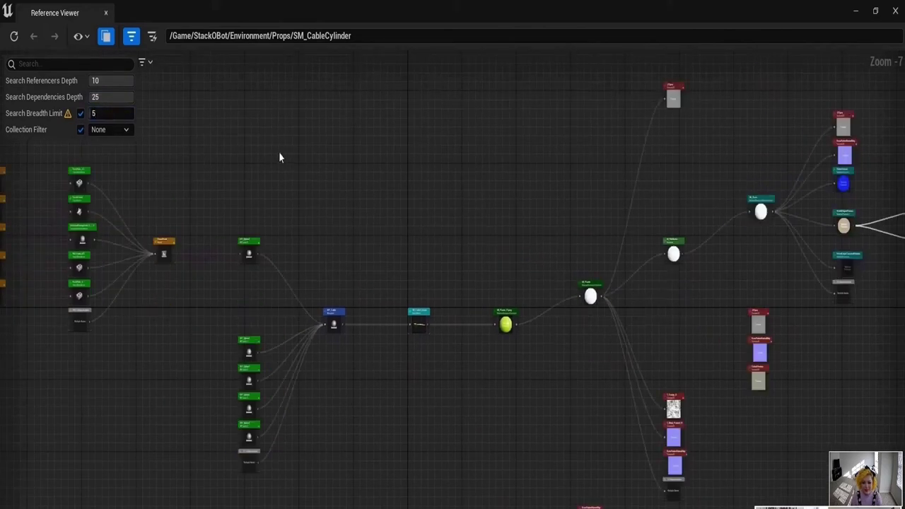
Step: Try filtering the reference graph by the MI_Plastic_Referencers collection and reset the collection filter to None
{"action": "scroll", "coordinate": [283, 153], "scroll_direction": "down", "scroll_amount": 3}
{"action": "right_click_drag", "start_coordinate": [283, 153], "coordinate": [286, 208]}
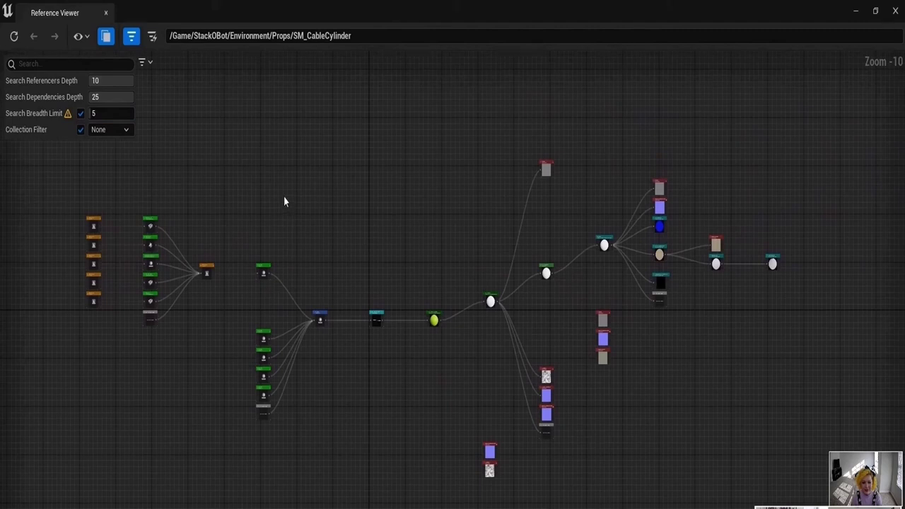
{"action": "left_click", "coordinate": [117, 129]}
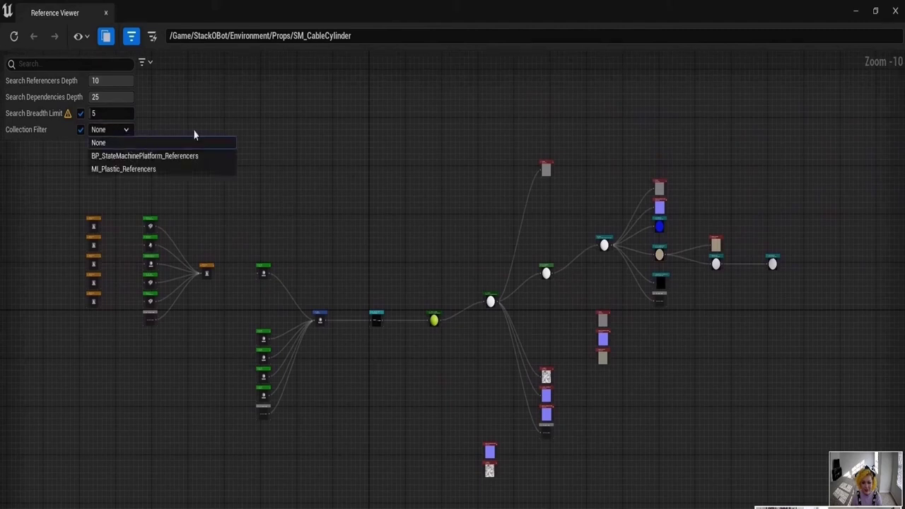
{"action": "left_click", "coordinate": [220, 172]}
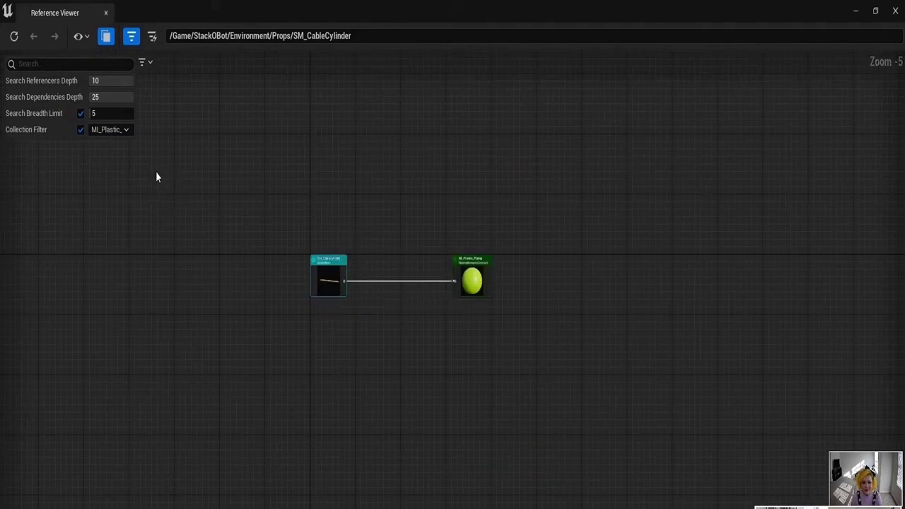
{"action": "left_click", "coordinate": [109, 130]}
{"action": "left_click", "coordinate": [113, 144]}
Step: Examine the reference graph from BP_Spline4 and BP_Cable through SM_CableCylinder to the MI_Plastic_Piping material and its dependencies
{"action": "scroll", "coordinate": [222, 315], "scroll_direction": "up", "scroll_amount": 4}
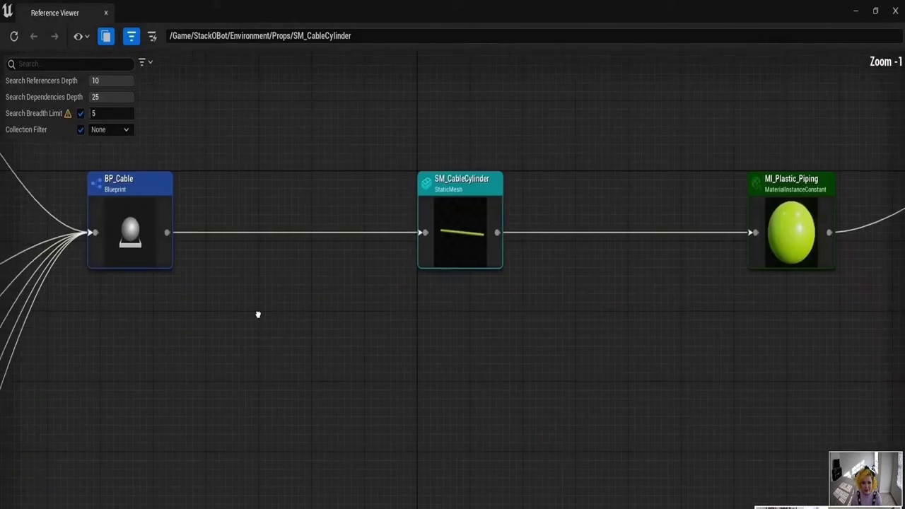
{"action": "right_click_drag", "start_coordinate": [269, 318], "coordinate": [655, 366]}
{"action": "right_click_drag", "start_coordinate": [521, 365], "coordinate": [583, 318]}
{"action": "right_click_drag", "start_coordinate": [595, 349], "coordinate": [529, 506]}
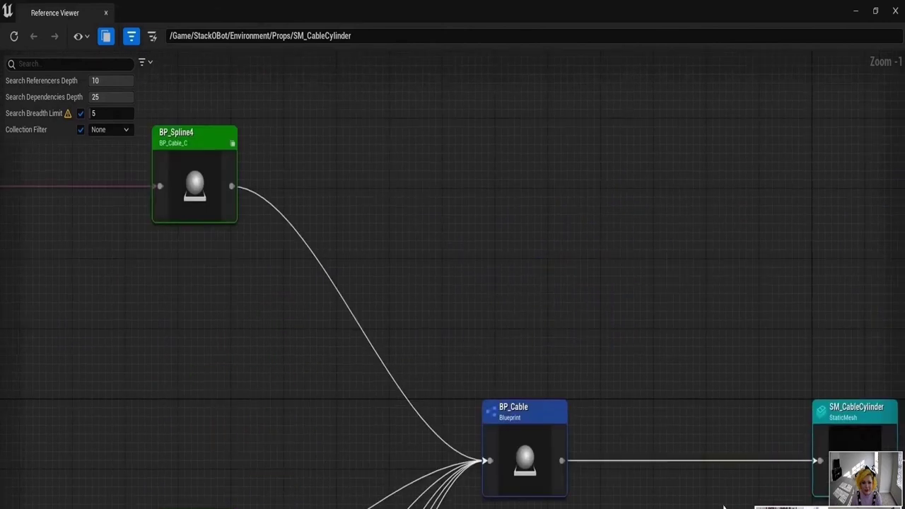
{"action": "right_click_drag", "start_coordinate": [896, 495], "coordinate": [234, 443]}
{"action": "right_click_drag", "start_coordinate": [567, 471], "coordinate": [293, 465]}
{"action": "scroll", "coordinate": [354, 414], "scroll_direction": "down", "scroll_amount": 5}
{"action": "right_click_drag", "start_coordinate": [350, 448], "coordinate": [370, 352]}
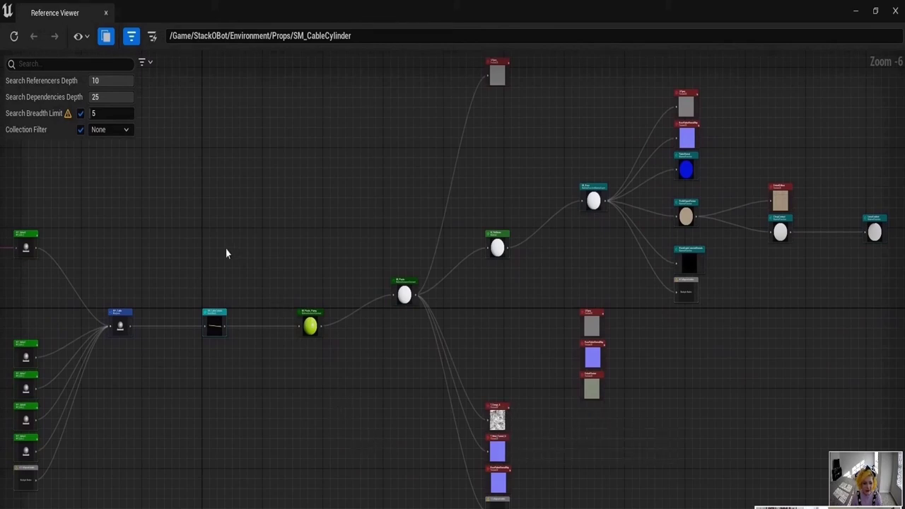
Step: Close the Reference Viewer and show the Light Mixer for the DemoWorld level
{"action": "left_click", "coordinate": [105, 13]}
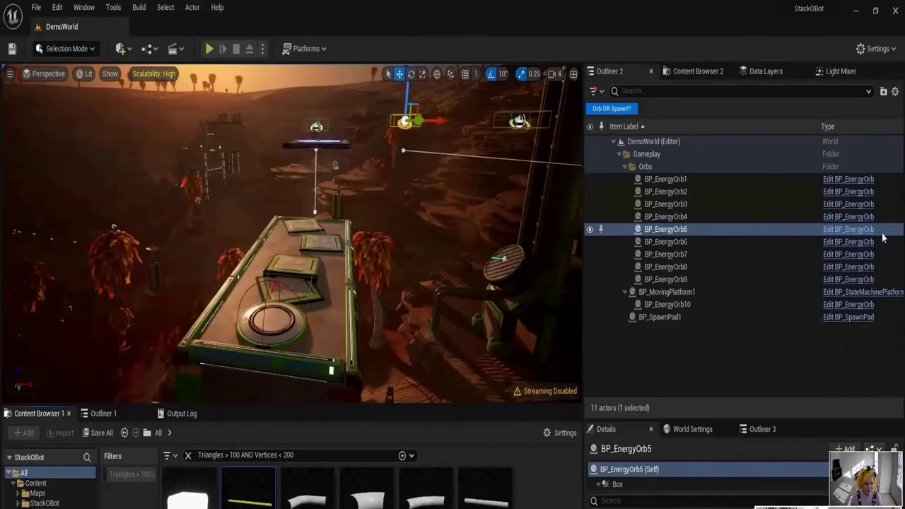
{"action": "left_click", "coordinate": [841, 72]}
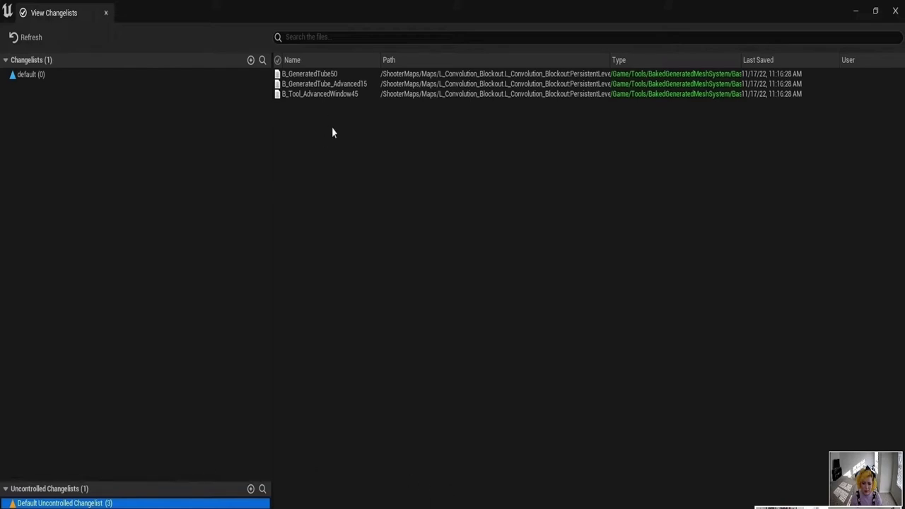
Step: Check the file actions available for B_GeneratedTube50 in the default uncontrolled changelist and close the changelists window
{"action": "right_click", "coordinate": [304, 76]}
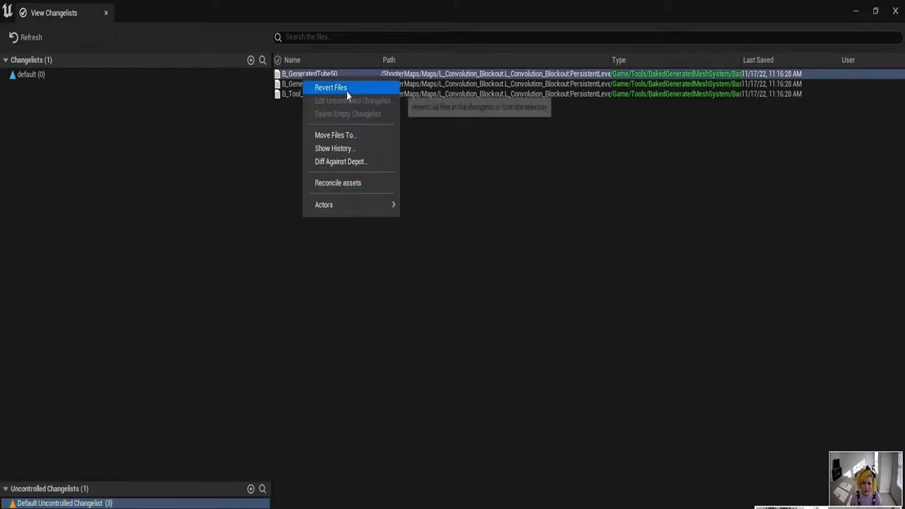
{"action": "left_click", "coordinate": [449, 152]}
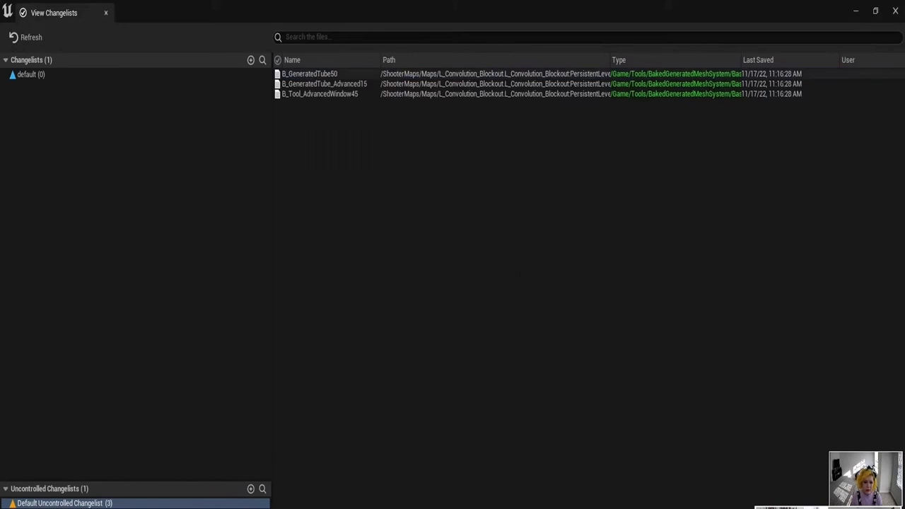
{"action": "left_click", "coordinate": [897, 11]}
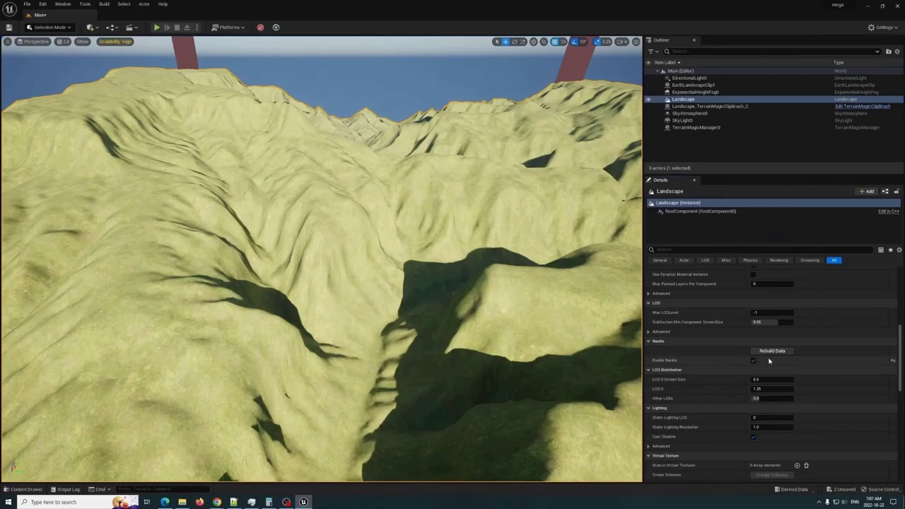
Step: Rebuild the Nanite data of the Landscape actor and inspect the terrain up close
{"action": "left_click", "coordinate": [772, 351]}
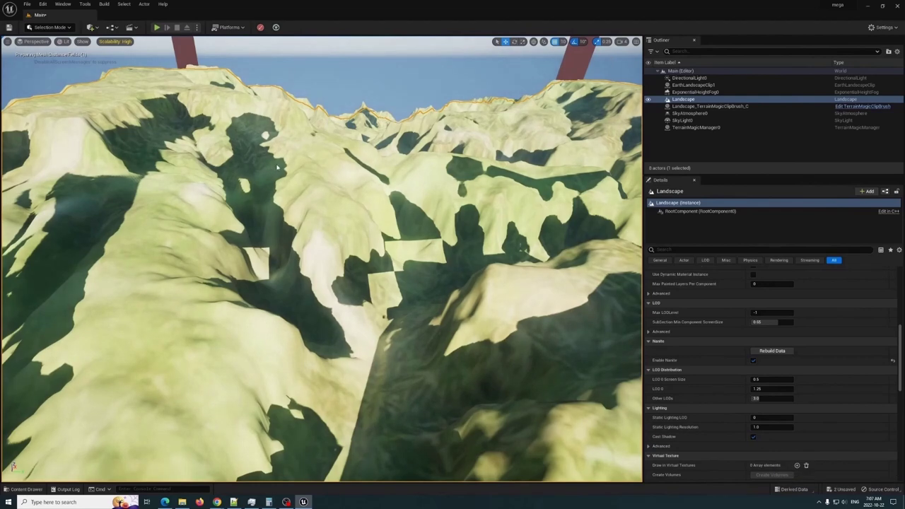
{"action": "right_click_drag", "start_coordinate": [348, 181], "coordinate": [315, 137]}
{"action": "key", "text": "s"}
{"action": "key", "text": "w"}
{"action": "right_click_drag", "start_coordinate": [298, 197], "coordinate": [297, 177]}
{"action": "key", "text": "s"}
{"action": "key", "text": "w"}
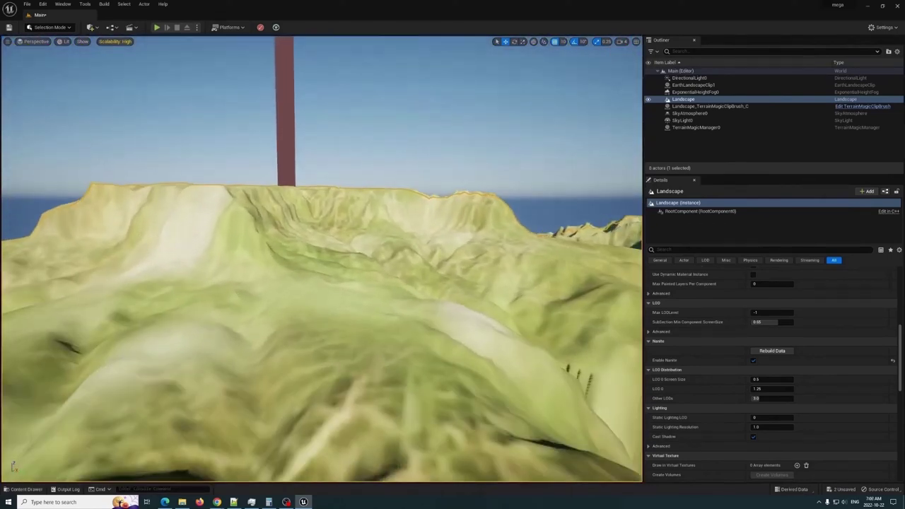
Step: Examine the landscape in the Nanite Triangles visualization and return the viewport to Lit
{"action": "left_click", "coordinate": [65, 41]}
{"action": "mouse_move", "coordinate": [94, 154]}
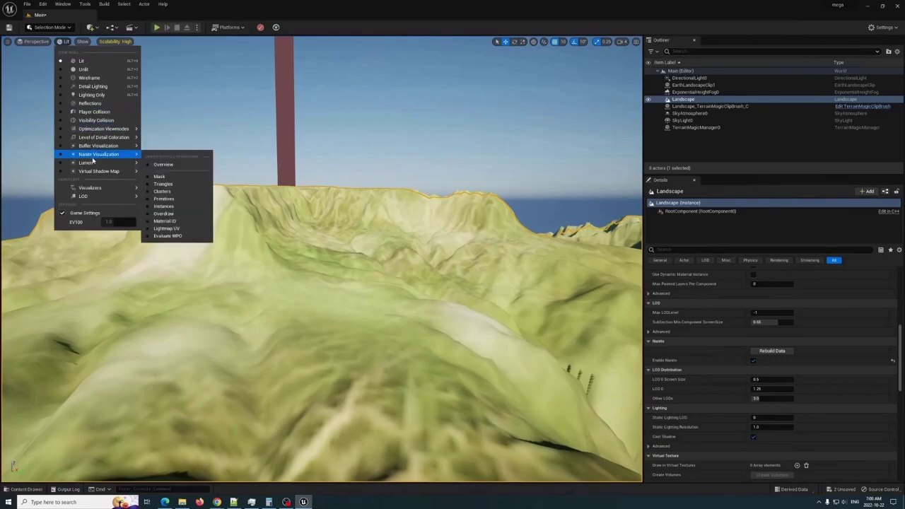
{"action": "left_click", "coordinate": [182, 185]}
{"action": "right_click_drag", "start_coordinate": [182, 186], "coordinate": [311, 163]}
{"action": "right_click_drag", "start_coordinate": [192, 173], "coordinate": [135, 174]}
{"action": "left_click", "coordinate": [72, 41]}
{"action": "left_click", "coordinate": [76, 62]}
{"action": "scroll", "coordinate": [798, 349], "scroll_direction": "up", "scroll_amount": 2}
{"action": "scroll", "coordinate": [788, 357], "scroll_direction": "up", "scroll_amount": 1}
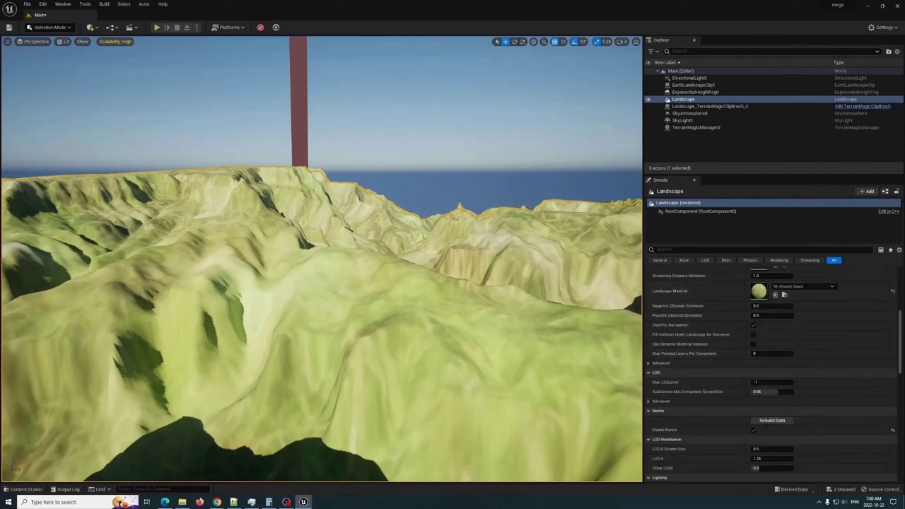
Step: Examine the whole landscape from above and check the viewport's scalability settings without changing them
{"action": "key", "text": "w"}
{"action": "mouse_move", "coordinate": [399, 277]}
{"action": "right_mouse_down"}
{"action": "mouse_move", "coordinate": [432, 360]}
{"action": "mouse_move", "coordinate": [417, 354]}
{"action": "mouse_move", "coordinate": [375, 283]}
{"action": "mouse_move", "coordinate": [399, 244]}
{"action": "mouse_move", "coordinate": [375, 277]}
{"action": "mouse_move", "coordinate": [350, 283]}
{"action": "mouse_move", "coordinate": [368, 262]}
{"action": "mouse_move", "coordinate": [403, 279]}
{"action": "mouse_move", "coordinate": [382, 280]}
{"action": "right_mouse_up"}
{"action": "key", "text": "s"}
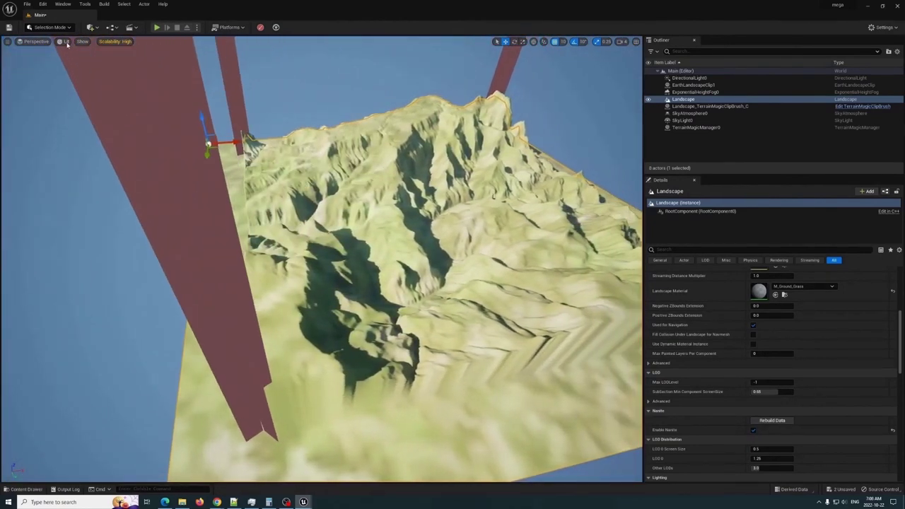
{"action": "left_click", "coordinate": [35, 41]}
{"action": "left_click", "coordinate": [115, 41]}
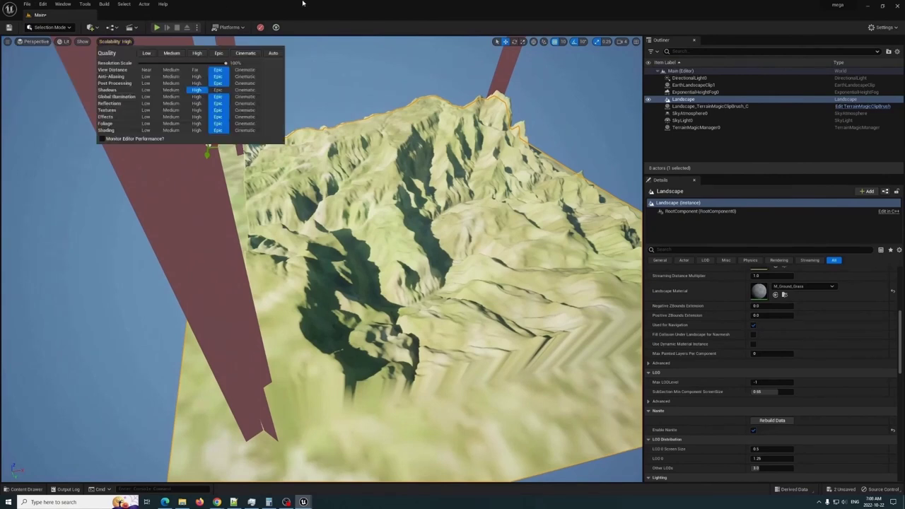
{"action": "left_click", "coordinate": [305, 3]}
{"action": "right_click_drag", "start_coordinate": [322, 259], "coordinate": [326, 263]}
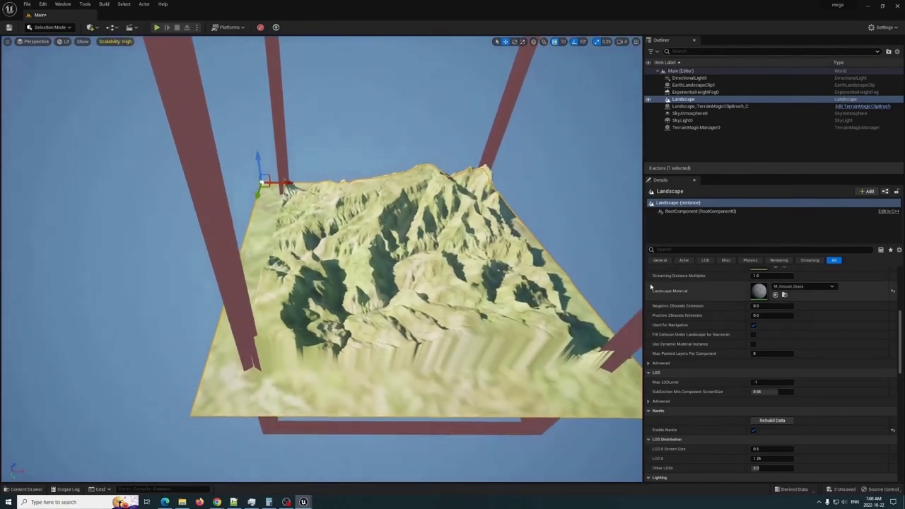
Step: Turn on landscape clip preview mode, rescale EarthLandscapeClip1 to cover more of the landscape, and leave preview mode
{"action": "left_click", "coordinate": [276, 28]}
{"action": "left_click", "coordinate": [693, 85]}
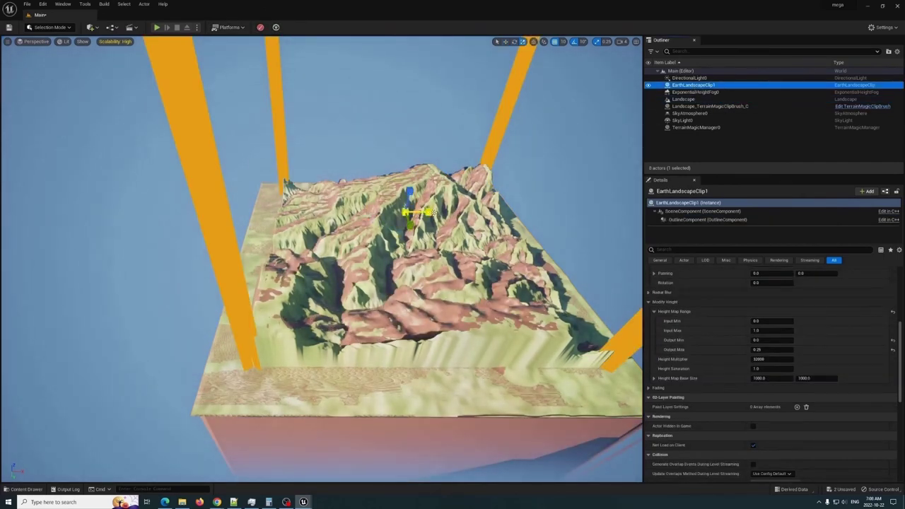
{"action": "left_click_drag", "start_coordinate": [435, 213], "coordinate": [453, 213]}
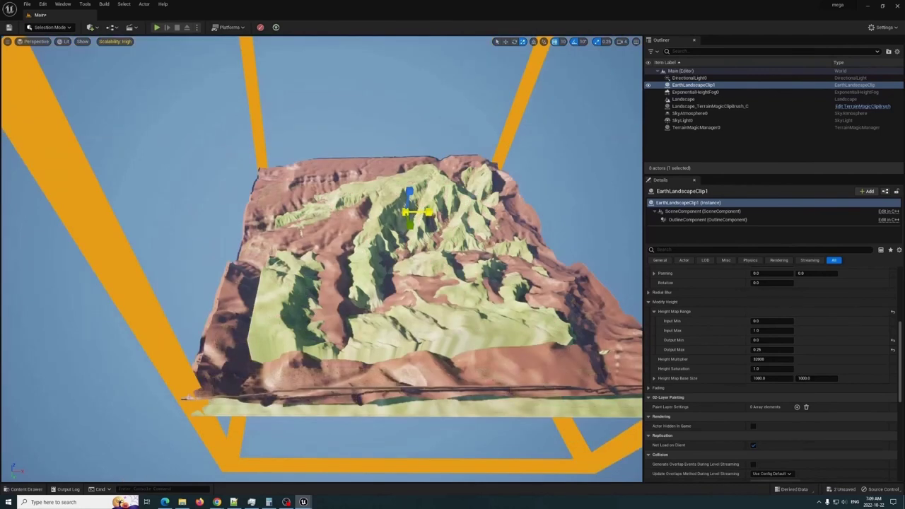
{"action": "mouse_move", "coordinate": [428, 212]}
{"action": "right_mouse_down"}
{"action": "mouse_move", "coordinate": [467, 227]}
{"action": "mouse_move", "coordinate": [438, 234]}
{"action": "mouse_move", "coordinate": [417, 222]}
{"action": "mouse_move", "coordinate": [431, 226]}
{"action": "right_mouse_up"}
{"action": "left_click", "coordinate": [260, 28]}
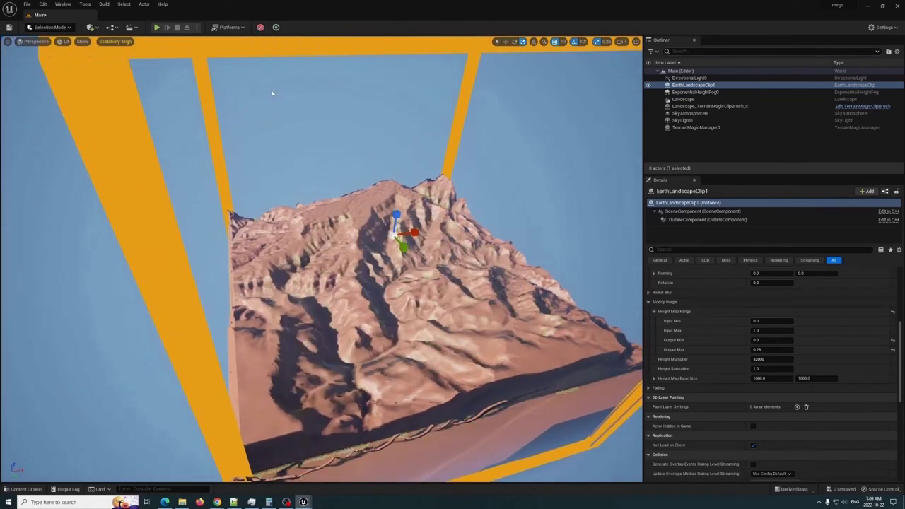
{"action": "left_click", "coordinate": [276, 27]}
Step: Display the rescaled terrain in the Nanite Triangles visualization
{"action": "right_click_drag", "start_coordinate": [348, 239], "coordinate": [283, 308]}
{"action": "right_click_drag", "start_coordinate": [300, 258], "coordinate": [294, 263]}
{"action": "left_click", "coordinate": [62, 41]}
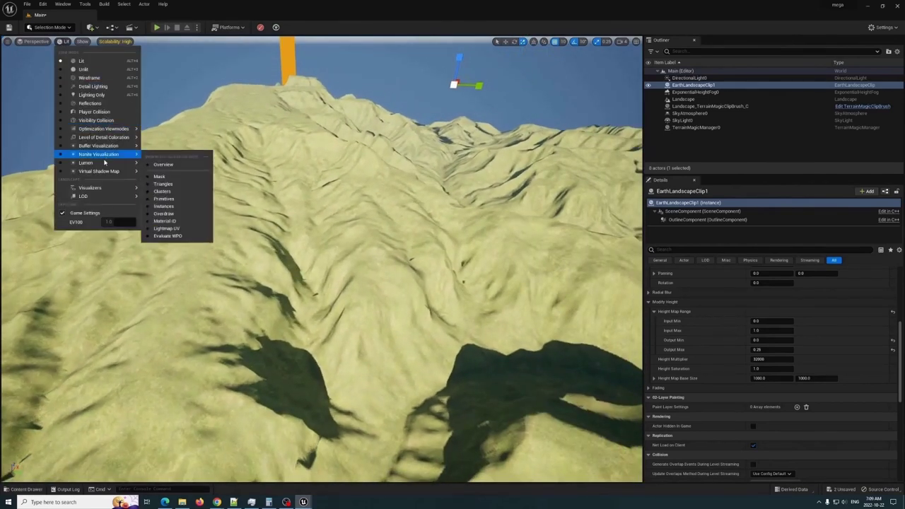
{"action": "mouse_move", "coordinate": [106, 154]}
{"action": "left_click", "coordinate": [164, 179]}
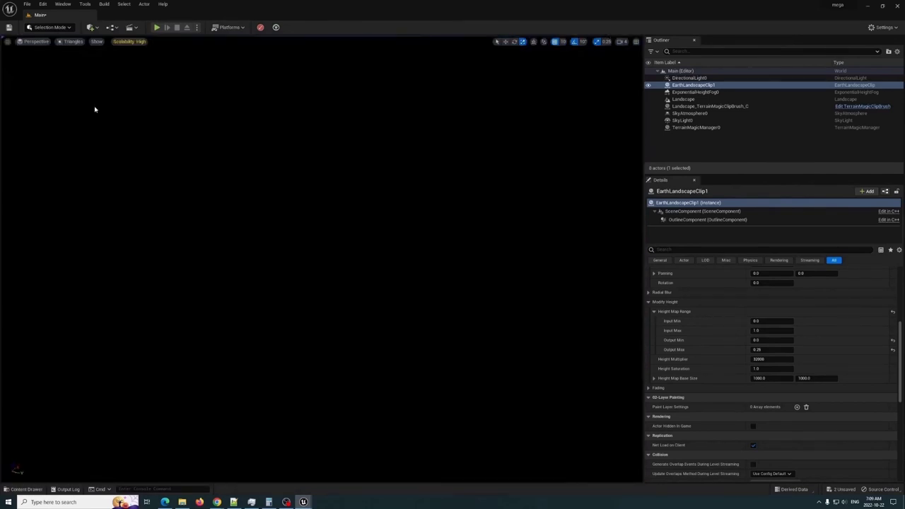
{"action": "left_click", "coordinate": [74, 42]}
{"action": "left_click", "coordinate": [308, 12]}
Step: Select the Landscape actor and rebuild its Nanite data to match the rescaled clip
{"action": "left_click", "coordinate": [683, 99]}
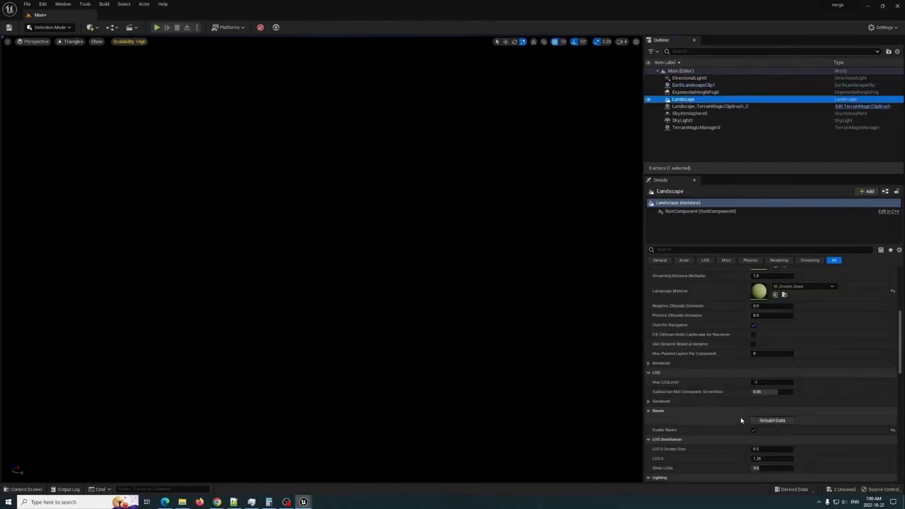
{"action": "scroll", "coordinate": [681, 414], "scroll_direction": "down", "scroll_amount": 1}
{"action": "left_click", "coordinate": [772, 409]}
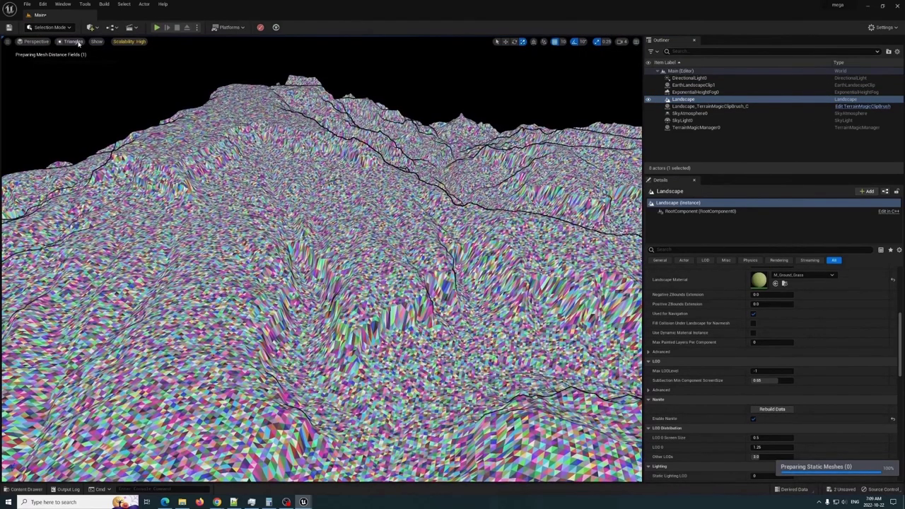
Step: Return the viewport to Lit and inspect the rebuilt Nanite landscape
{"action": "left_click", "coordinate": [75, 42]}
{"action": "left_click", "coordinate": [78, 58]}
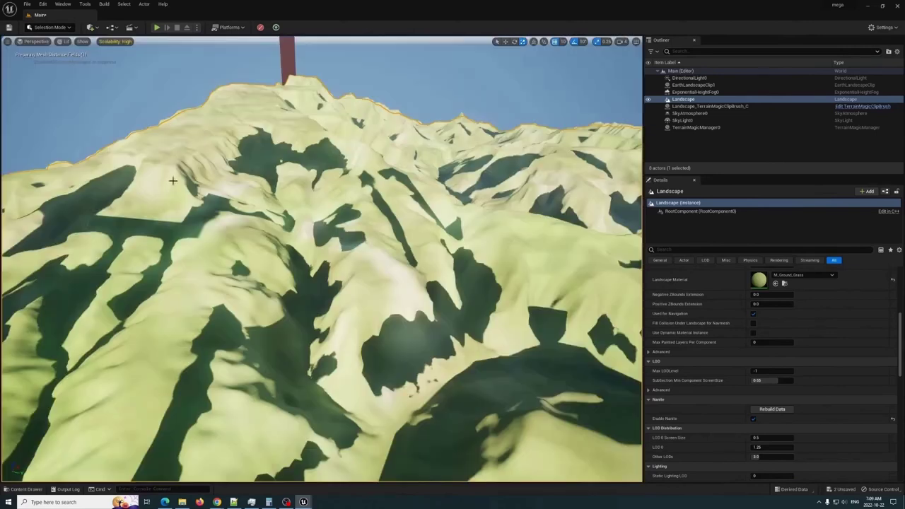
{"action": "right_click_drag", "start_coordinate": [427, 157], "coordinate": [481, 92]}
{"action": "right_click_drag", "start_coordinate": [322, 259], "coordinate": [417, 244]}
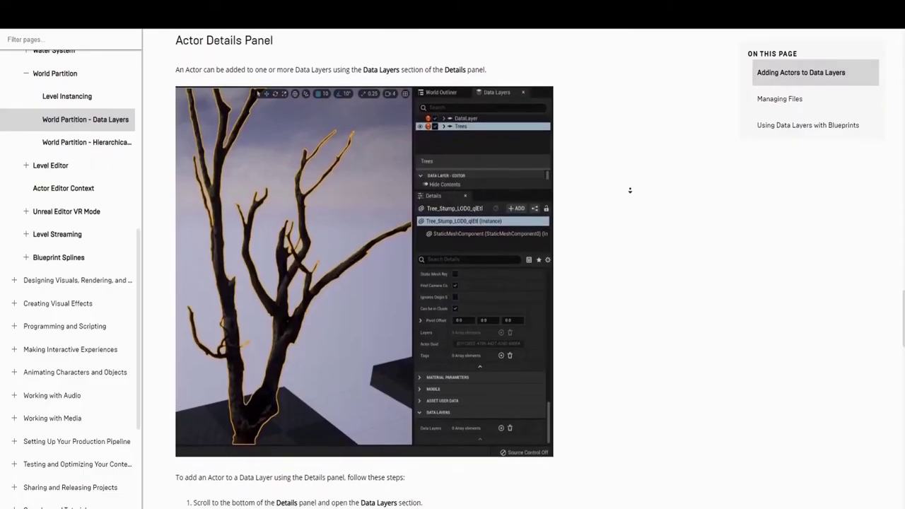
Step: Read the documentation on adding actors to data layers and managing files, and the release notes on data layer improvements
{"action": "scroll", "coordinate": [630, 191], "scroll_direction": "down", "scroll_amount": 4}
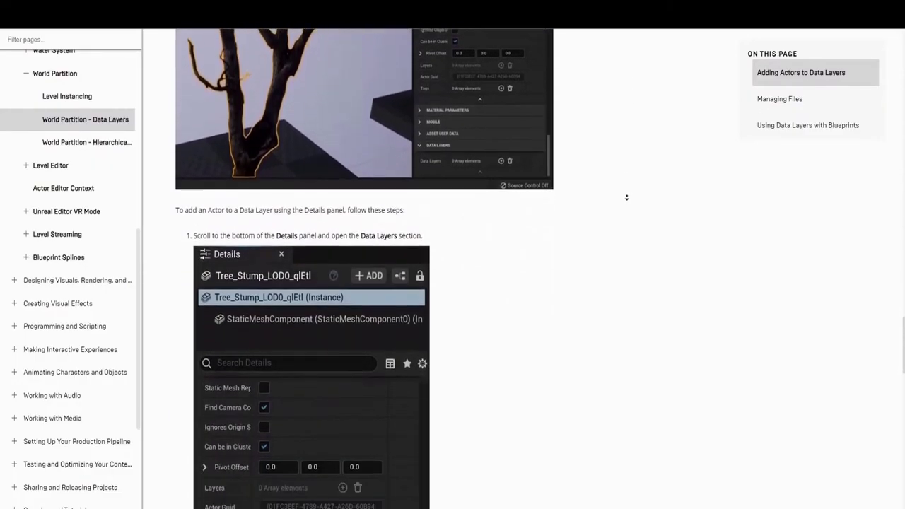
{"action": "scroll", "coordinate": [627, 198], "scroll_direction": "down", "scroll_amount": 8}
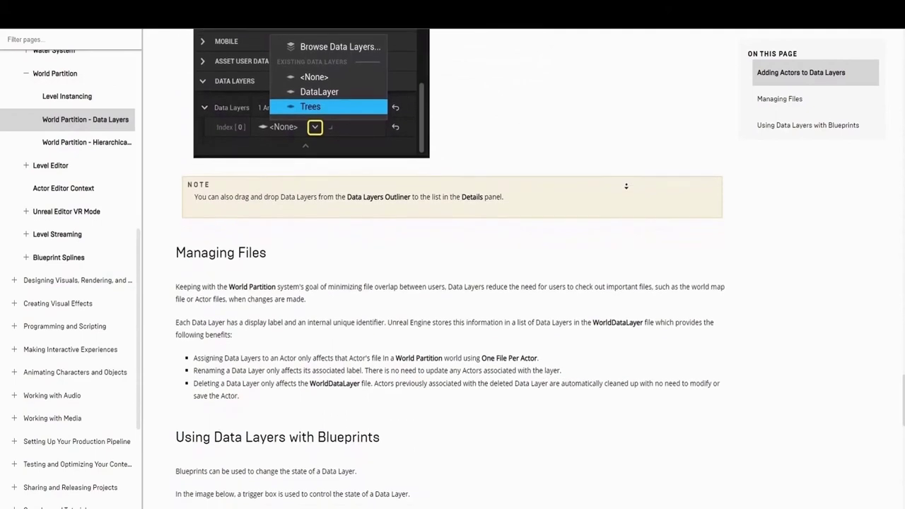
{"action": "scroll", "coordinate": [626, 187], "scroll_direction": "down", "scroll_amount": 2}
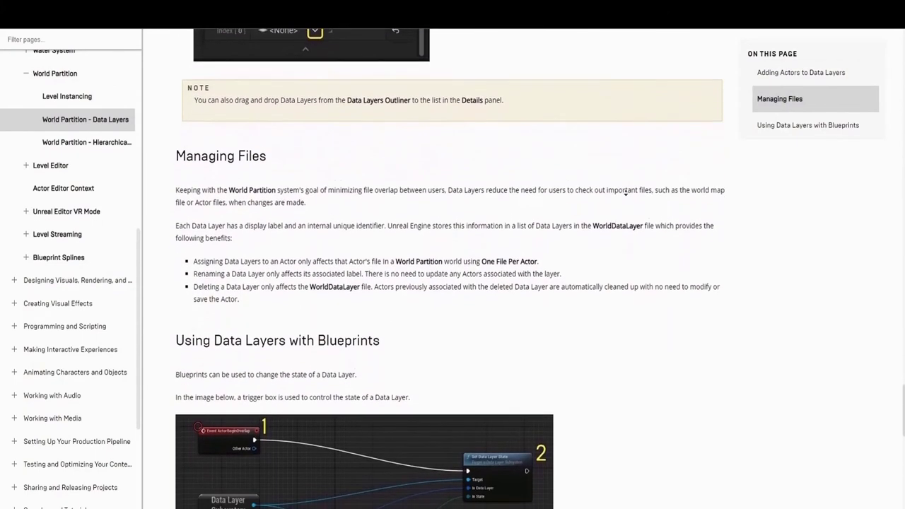
{"action": "scroll", "coordinate": [626, 192], "scroll_direction": "down", "scroll_amount": 2}
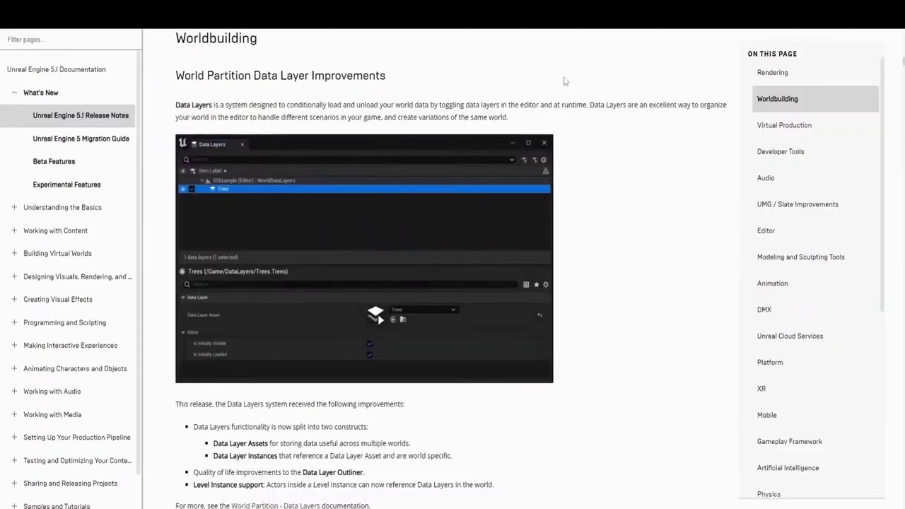
{"action": "scroll", "coordinate": [544, 227], "scroll_direction": "down", "scroll_amount": 3}
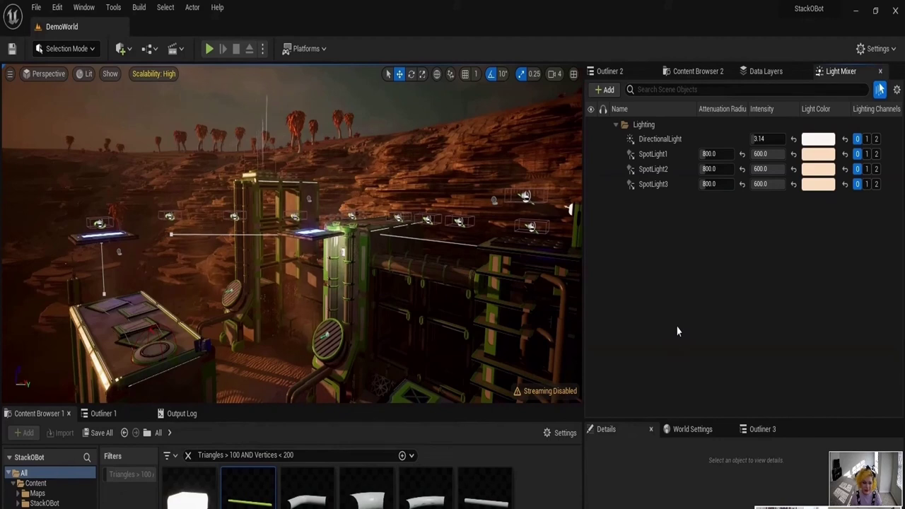
Step: Try unloading and reloading the data layers of the DemoWorld level, including DL_Gameplay and DL_Lighting
{"action": "left_click", "coordinate": [766, 72]}
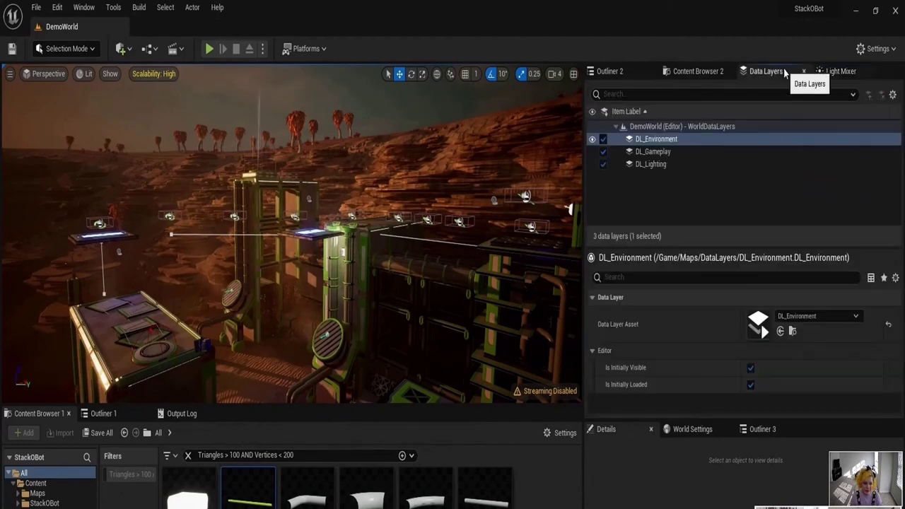
{"action": "left_click", "coordinate": [603, 140]}
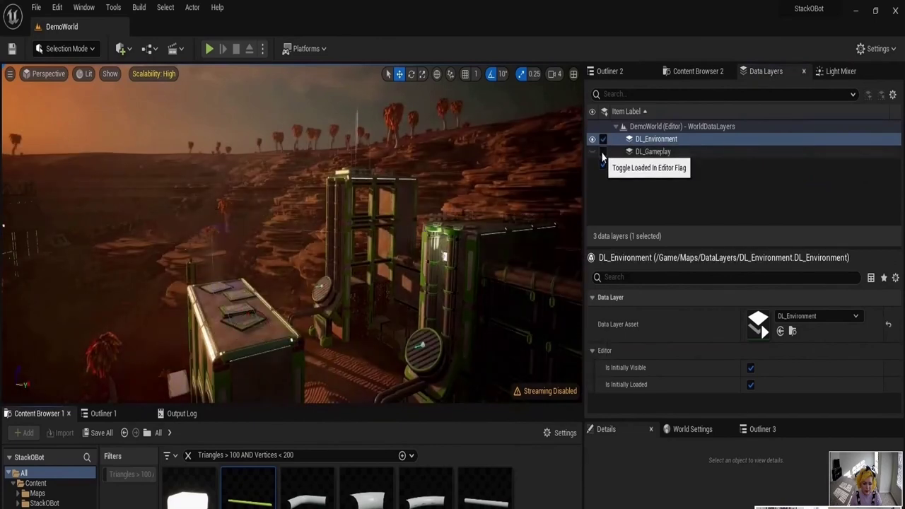
{"action": "left_click", "coordinate": [603, 164]}
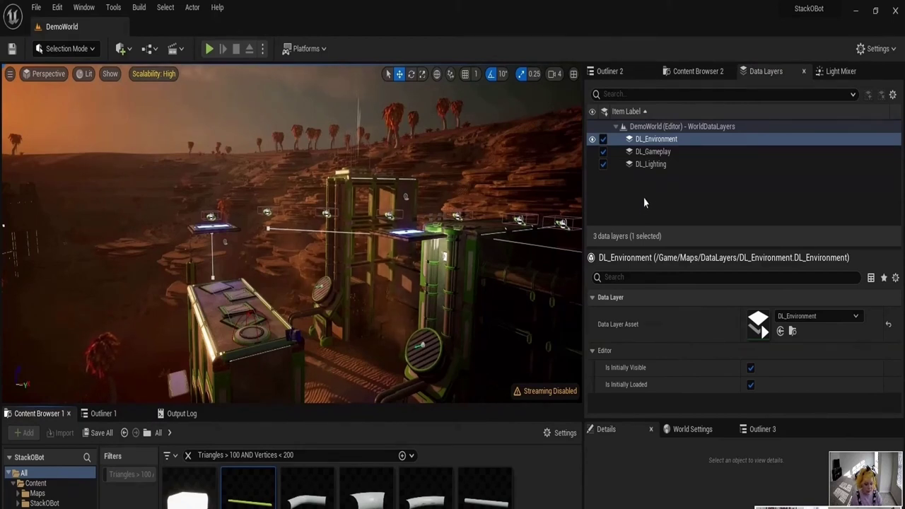
Step: Compare the three data layers' settings and locate the DL_Environment data layer asset in the content browser
{"action": "left_click", "coordinate": [653, 155]}
{"action": "left_click", "coordinate": [653, 166]}
{"action": "left_click", "coordinate": [657, 140]}
{"action": "left_click", "coordinate": [793, 331]}
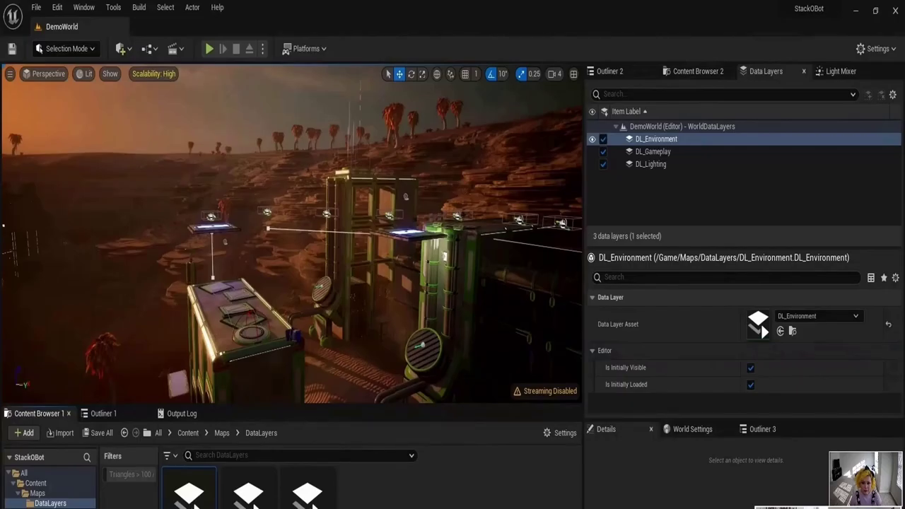
{"action": "mouse_move", "coordinate": [566, 400]}
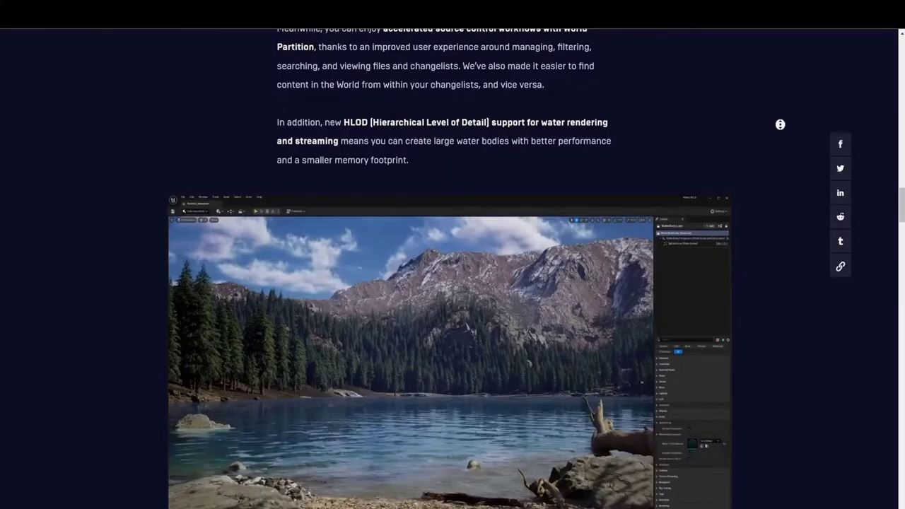
Step: Read the Unreal Engine 5.1 announcement and release notes on HLOD support for water body actors
{"action": "scroll", "coordinate": [781, 130], "scroll_direction": "down", "scroll_amount": 1}
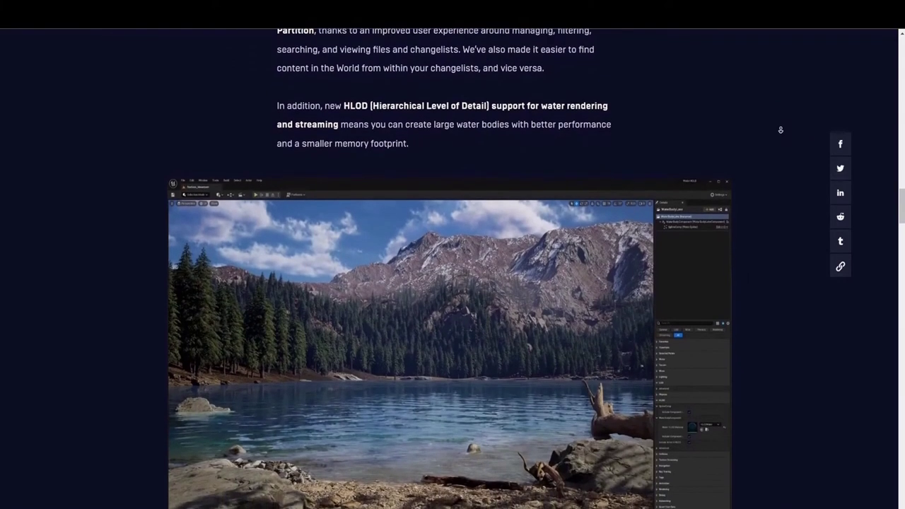
{"action": "scroll", "coordinate": [781, 130], "scroll_direction": "down", "scroll_amount": 1}
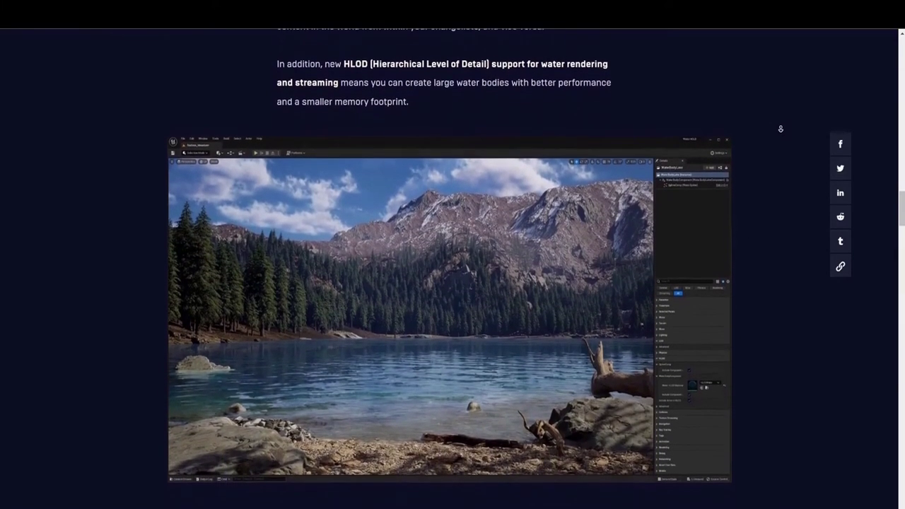
{"action": "scroll", "coordinate": [781, 129], "scroll_direction": "down", "scroll_amount": 1}
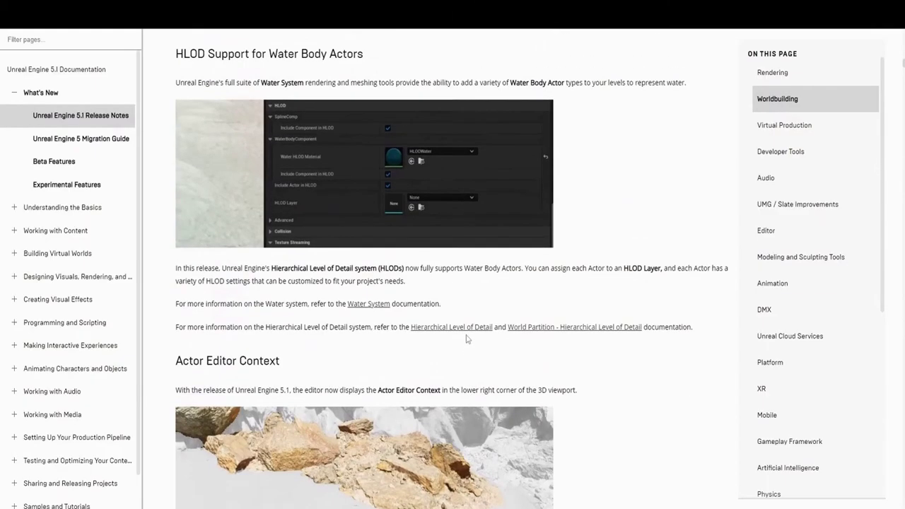
{"action": "scroll", "coordinate": [466, 340], "scroll_direction": "up", "scroll_amount": 1}
{"action": "scroll", "coordinate": [466, 339], "scroll_direction": "down", "scroll_amount": 8}
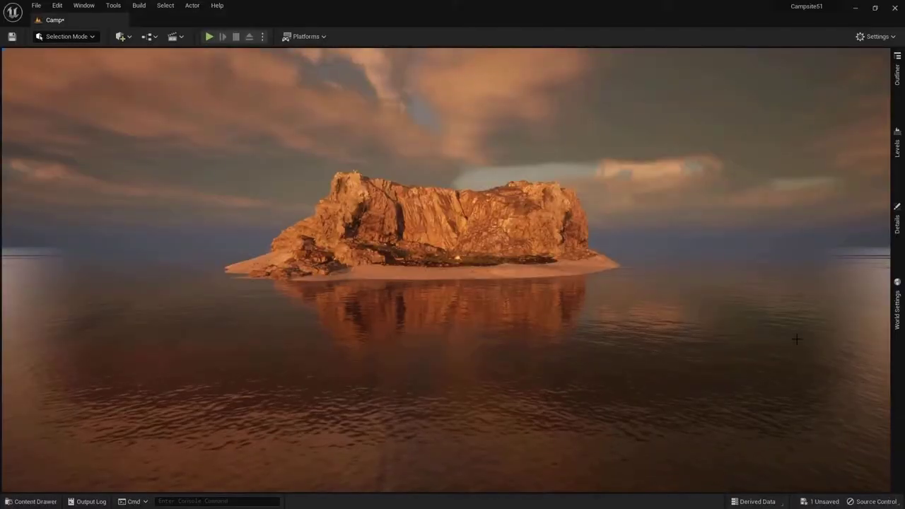
Step: Enable High Quality Translucency Reflections under Lumen Reflections in the details of the Camp level's PostProcessVolume
{"action": "mouse_move", "coordinate": [491, 169]}
{"action": "right_mouse_down"}
{"action": "mouse_move", "coordinate": [501, 168]}
{"action": "mouse_move", "coordinate": [382, 169]}
{"action": "mouse_move", "coordinate": [650, 177]}
{"action": "mouse_move", "coordinate": [463, 197]}
{"action": "mouse_move", "coordinate": [480, 191]}
{"action": "mouse_move", "coordinate": [391, 174]}
{"action": "mouse_move", "coordinate": [381, 181]}
{"action": "mouse_move", "coordinate": [474, 195]}
{"action": "mouse_move", "coordinate": [467, 168]}
{"action": "mouse_move", "coordinate": [484, 178]}
{"action": "right_mouse_up"}
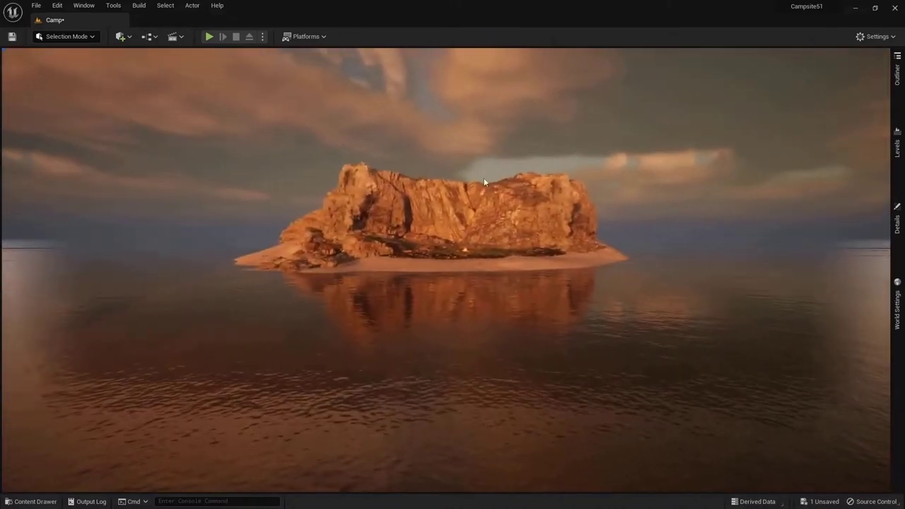
{"action": "left_click", "coordinate": [897, 221]}
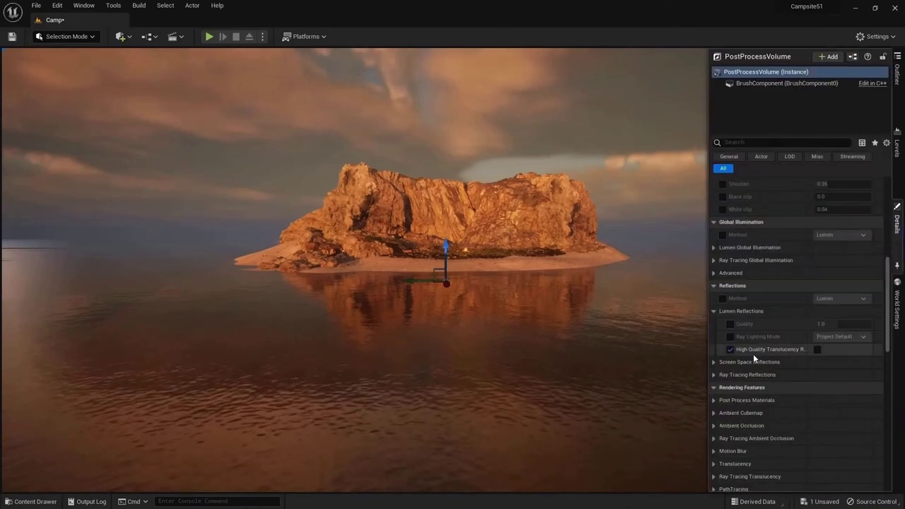
{"action": "left_click", "coordinate": [817, 350]}
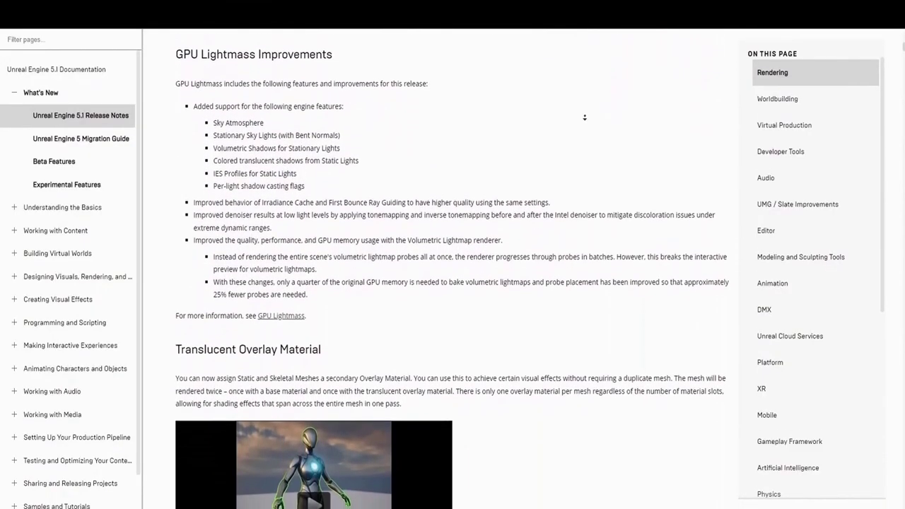
{"action": "scroll", "coordinate": [582, 113], "scroll_direction": "down", "scroll_amount": 1}
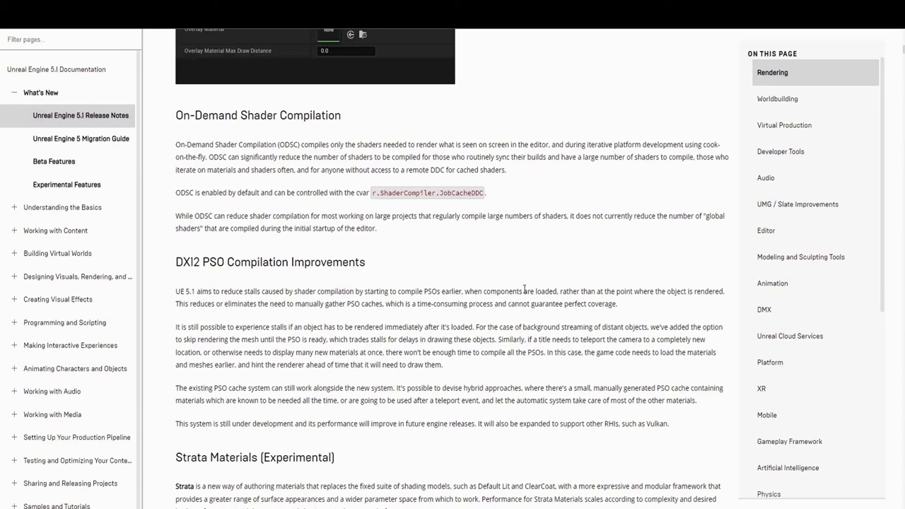
Step: Read the release notes on GPU Lightmass, translucent overlay materials, on-demand shader compilation and DX12 PSO compilation
{"action": "scroll", "coordinate": [458, 293], "scroll_direction": "up", "scroll_amount": 1}
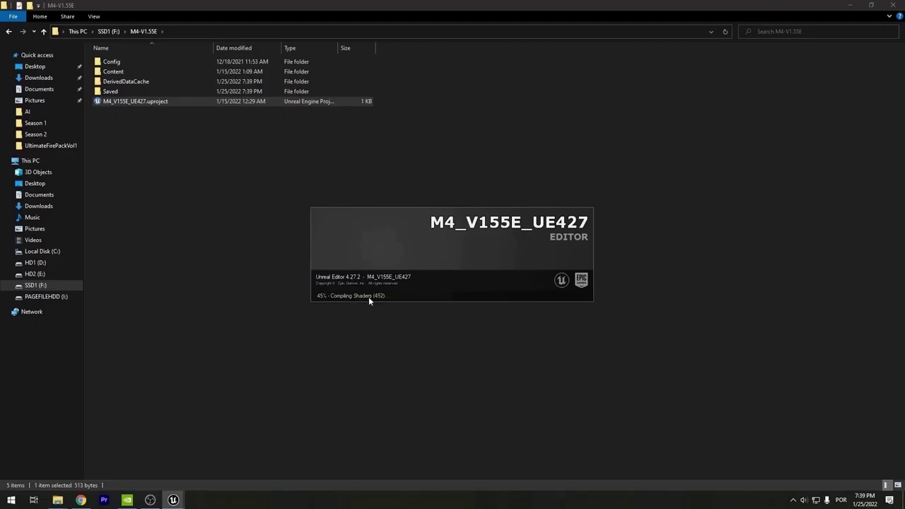
Step: Switch to Task Manager and examine the ShaderCompileWorker processes under UE4Editor while the M4_V155E_UE427 project compiles shaders
{"action": "right_click", "coordinate": [232, 501]}
{"action": "left_click", "coordinate": [340, 457]}
{"action": "left_click_drag", "start_coordinate": [250, 108], "coordinate": [141, 87]}
{"action": "left_click_drag", "start_coordinate": [161, 356], "coordinate": [174, 495]}
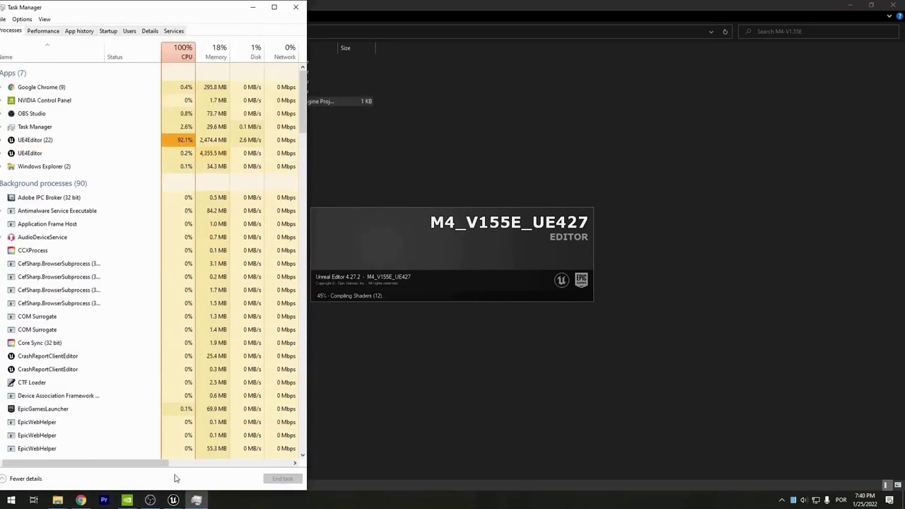
{"action": "left_click_drag", "start_coordinate": [76, 11], "coordinate": [91, 11]}
{"action": "left_click", "coordinate": [14, 140]}
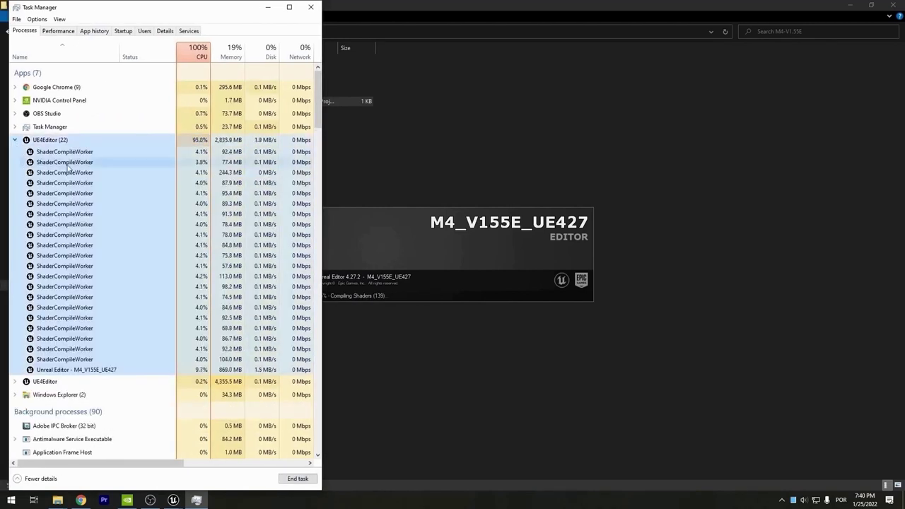
{"action": "left_click_drag", "start_coordinate": [219, 10], "coordinate": [202, 9]}
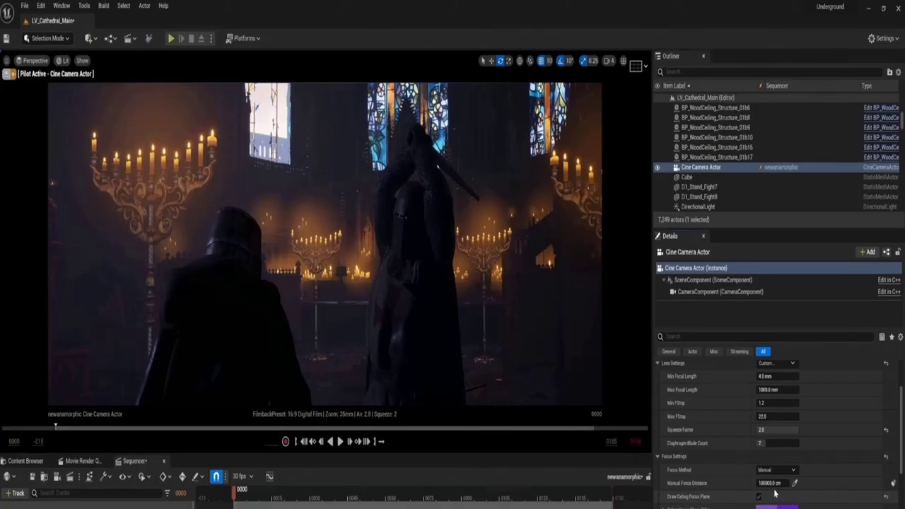
Step: Try a manual focus distance of about 324 cm and Draw Debug Focus Plane on the Cine Camera Actor, inspecting the cathedral scene
{"action": "left_click_drag", "start_coordinate": [773, 483], "coordinate": [724, 485]}
{"action": "left_click", "coordinate": [759, 496]}
{"action": "left_click", "coordinate": [182, 507]}
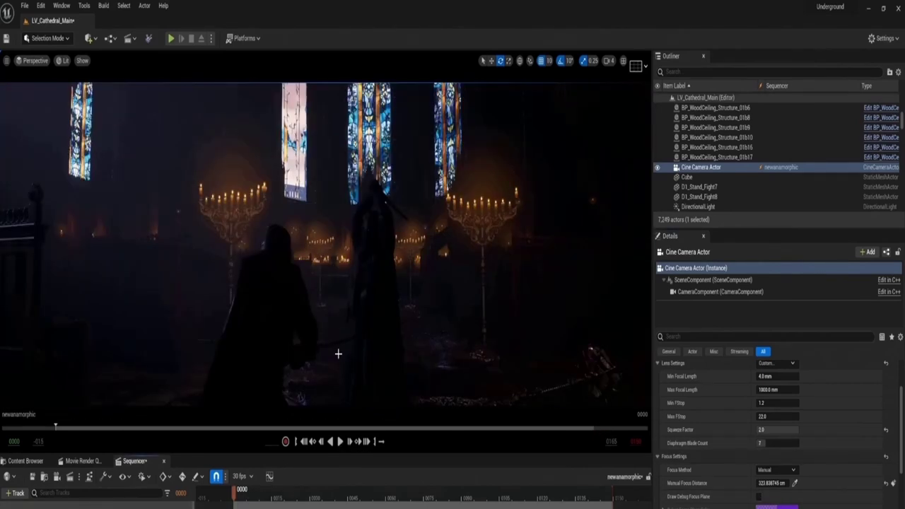
{"action": "mouse_move", "coordinate": [325, 244]}
{"action": "right_mouse_down"}
{"action": "mouse_move", "coordinate": [287, 240]}
{"action": "mouse_move", "coordinate": [300, 247]}
{"action": "mouse_move", "coordinate": [290, 318]}
{"action": "mouse_move", "coordinate": [301, 354]}
{"action": "right_mouse_up"}
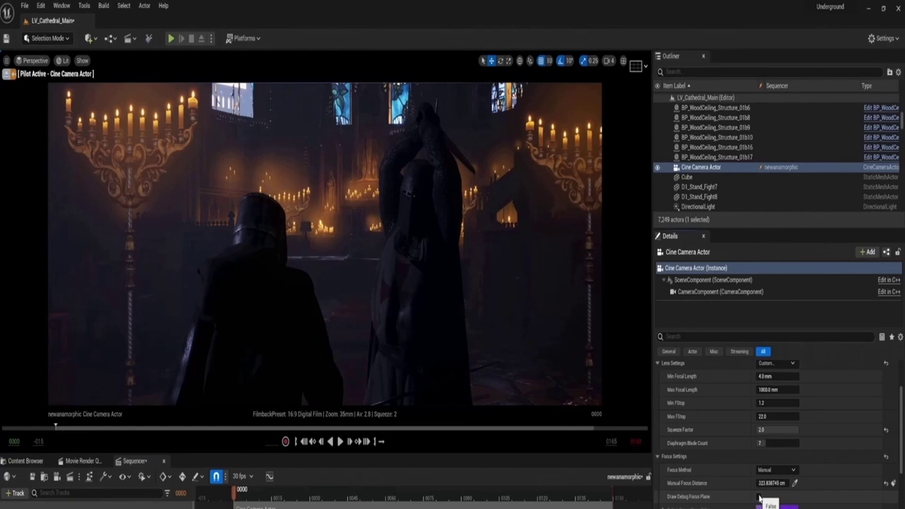
Step: Reframe the piloted Cine Camera Actor on the two knights at 160 mm zoom and refocus it on the standing knight
{"action": "scroll", "coordinate": [761, 499], "scroll_direction": "down", "scroll_amount": 1}
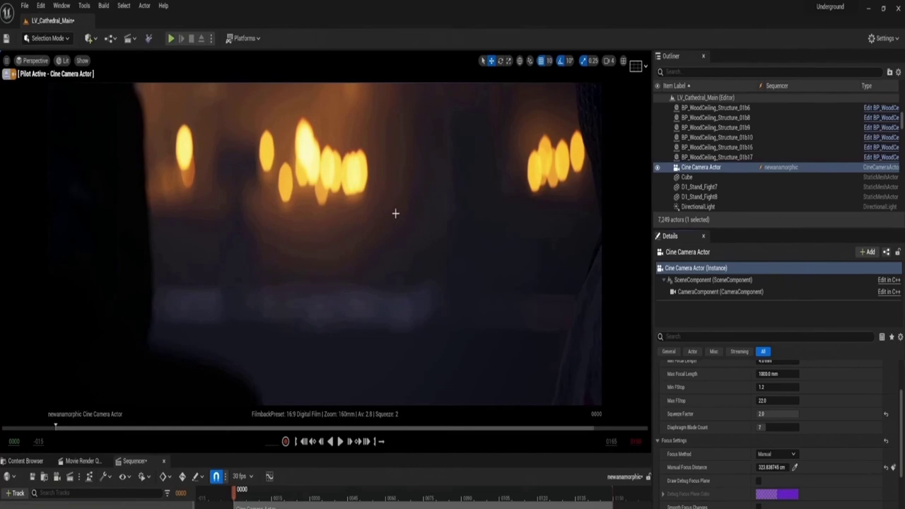
{"action": "left_click_drag", "start_coordinate": [402, 214], "coordinate": [423, 249]}
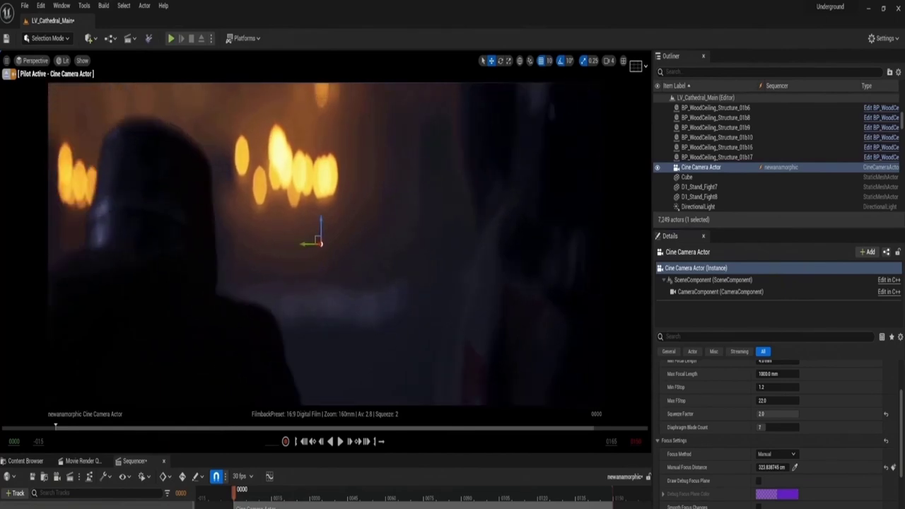
{"action": "right_click_drag", "start_coordinate": [321, 244], "coordinate": [406, 214]}
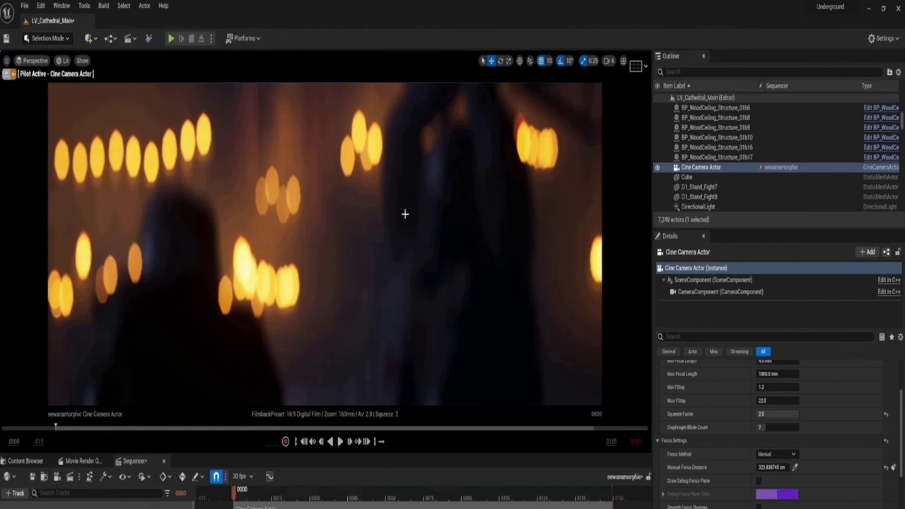
{"action": "left_click", "coordinate": [405, 213]}
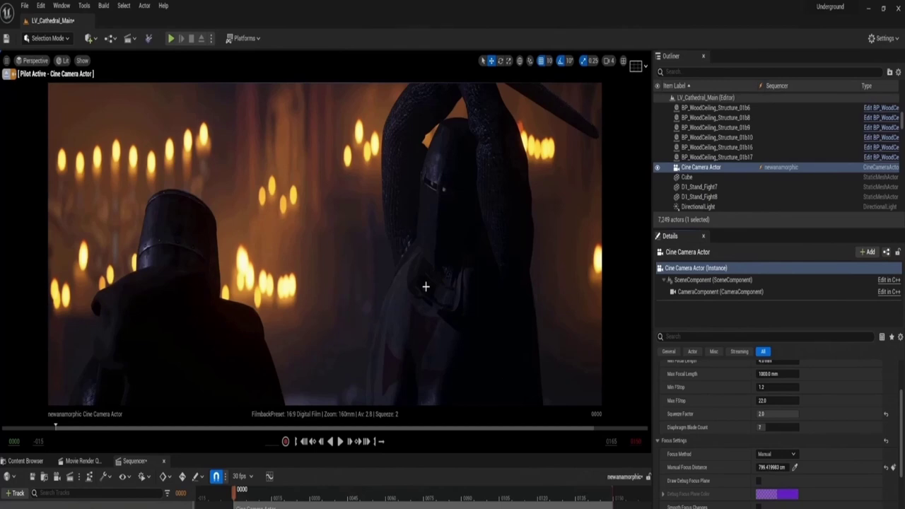
{"action": "right_click_drag", "start_coordinate": [390, 255], "coordinate": [410, 241]}
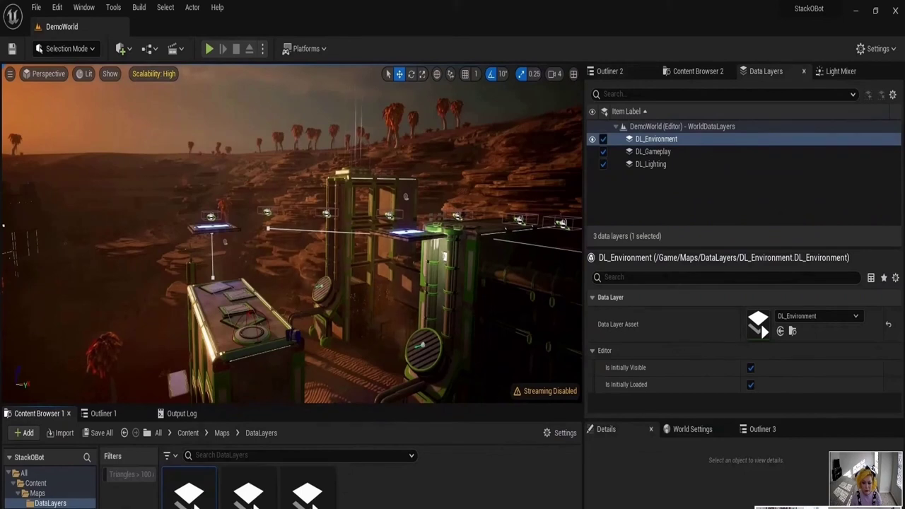
Step: Find the BP_Bot Blueprint in the StackOBot Blueprints' Character folder and preview its equivalent C++ header
{"action": "key", "text": "alt+Left"}
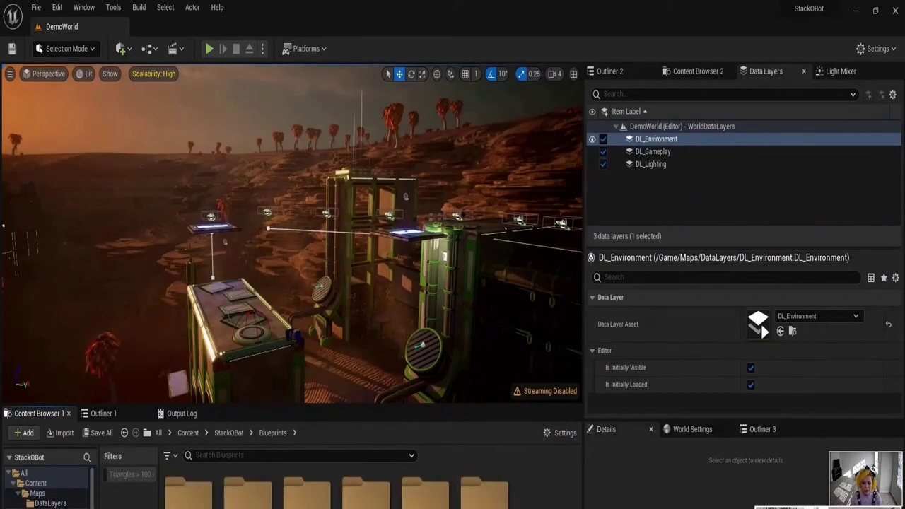
{"action": "double_click", "coordinate": [307, 495]}
{"action": "right_click", "coordinate": [187, 495]}
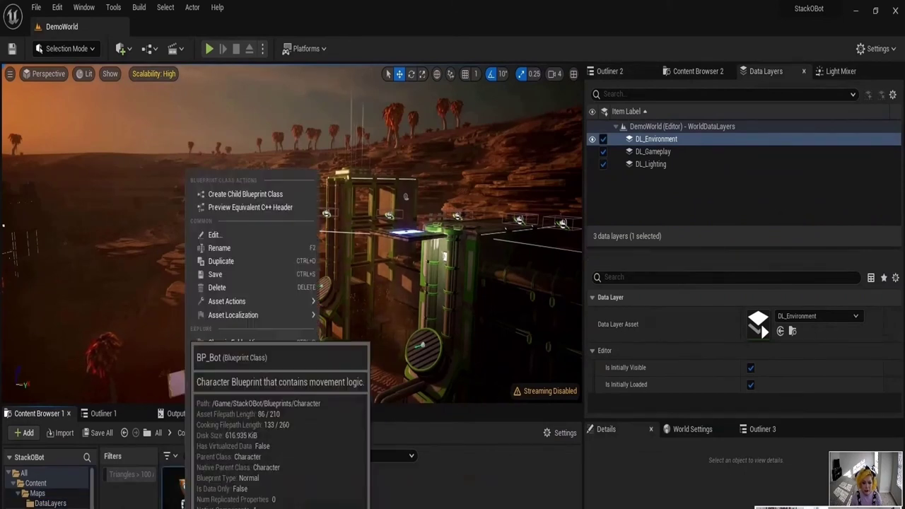
{"action": "left_click", "coordinate": [276, 210]}
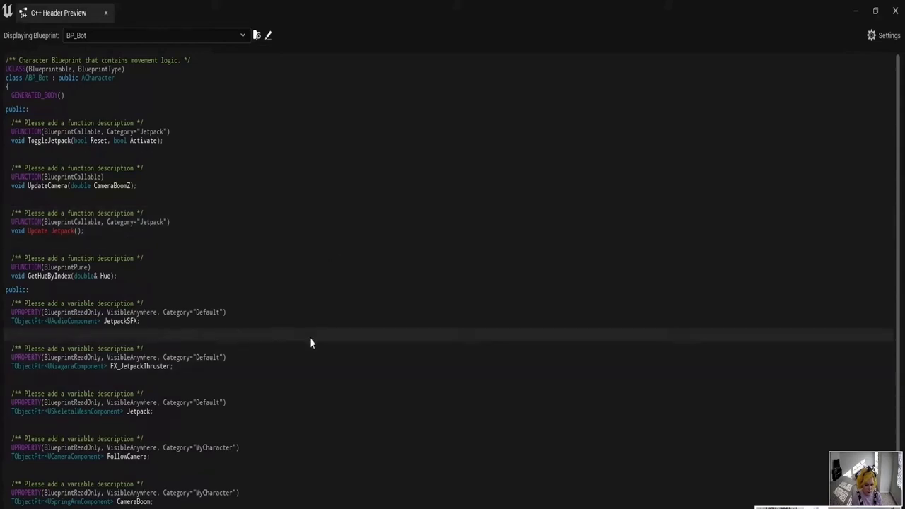
Step: Read through the functions and variables in BP_Bot's header preview, close it, and open the same preview again
{"action": "scroll", "coordinate": [273, 283], "scroll_direction": "down", "scroll_amount": 6}
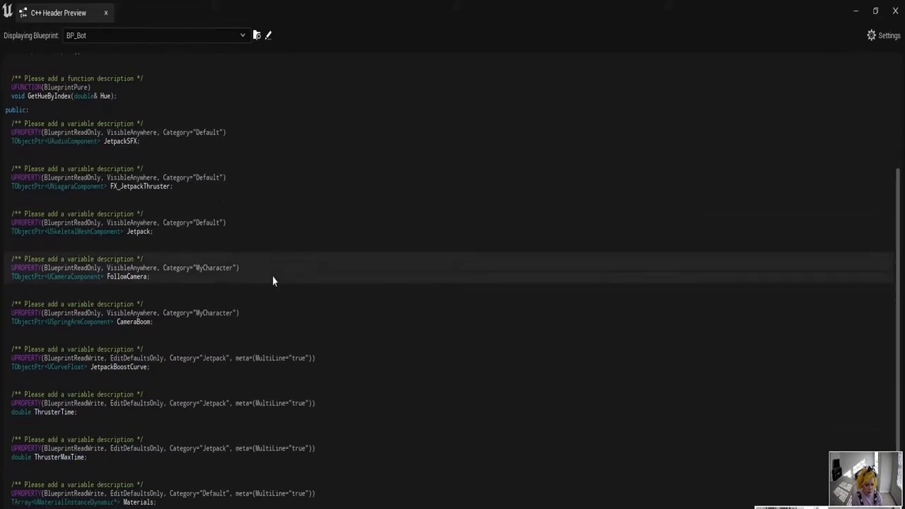
{"action": "scroll", "coordinate": [269, 280], "scroll_direction": "up", "scroll_amount": 4}
{"action": "scroll", "coordinate": [267, 276], "scroll_direction": "up", "scroll_amount": 2}
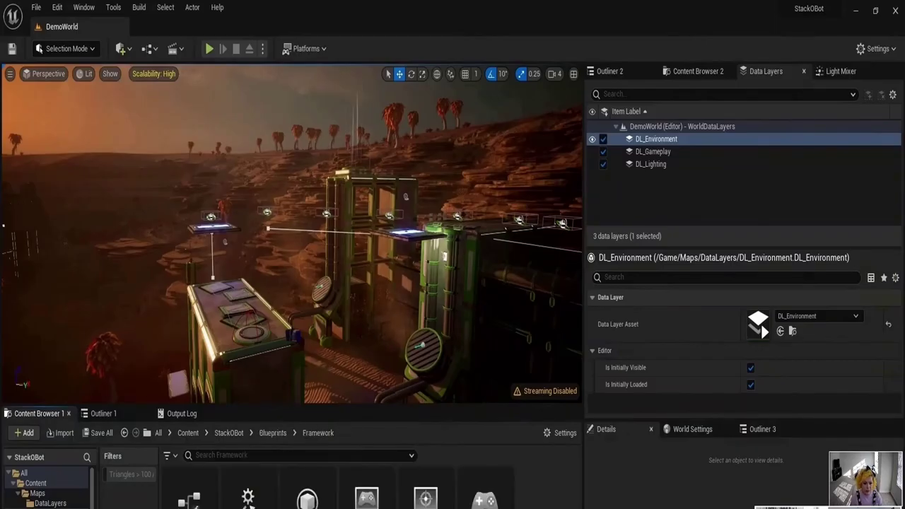
{"action": "right_click", "coordinate": [202, 495]}
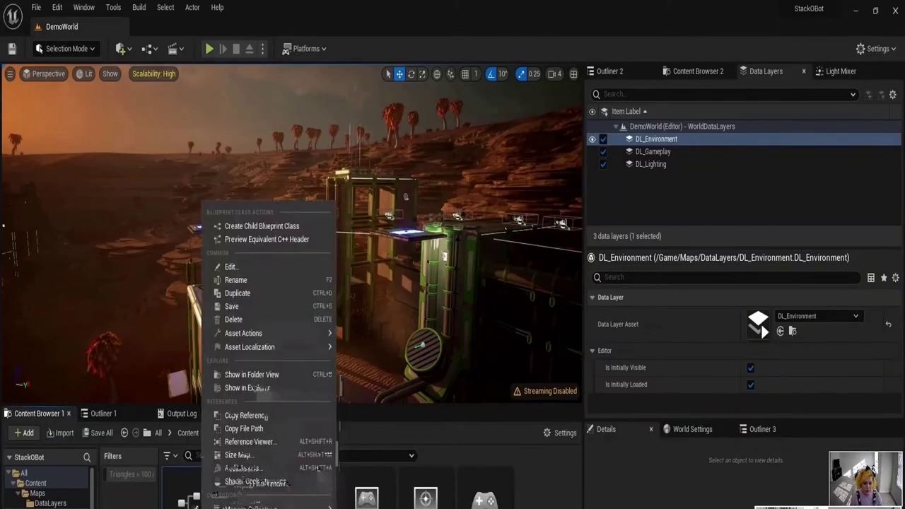
{"action": "left_click", "coordinate": [255, 241]}
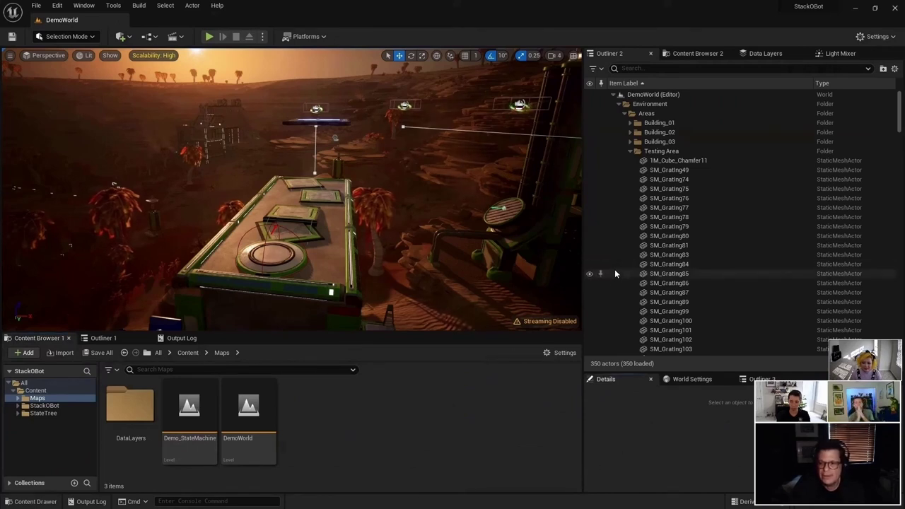
Step: Examine the Environment, Gameplay and Lighting folders in the DemoWorld outliner, collapsing and expanding the Testing Area folder
{"action": "left_click", "coordinate": [630, 151]}
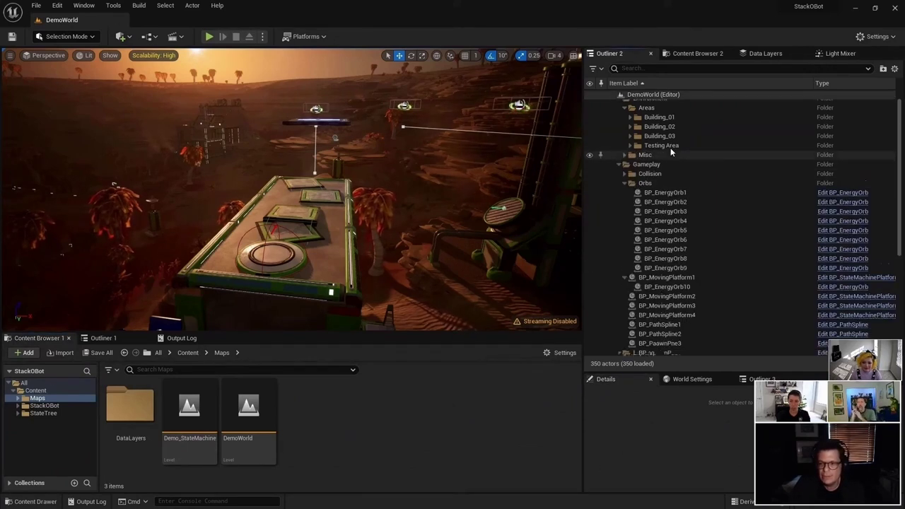
{"action": "scroll", "coordinate": [671, 150], "scroll_direction": "down", "scroll_amount": 3}
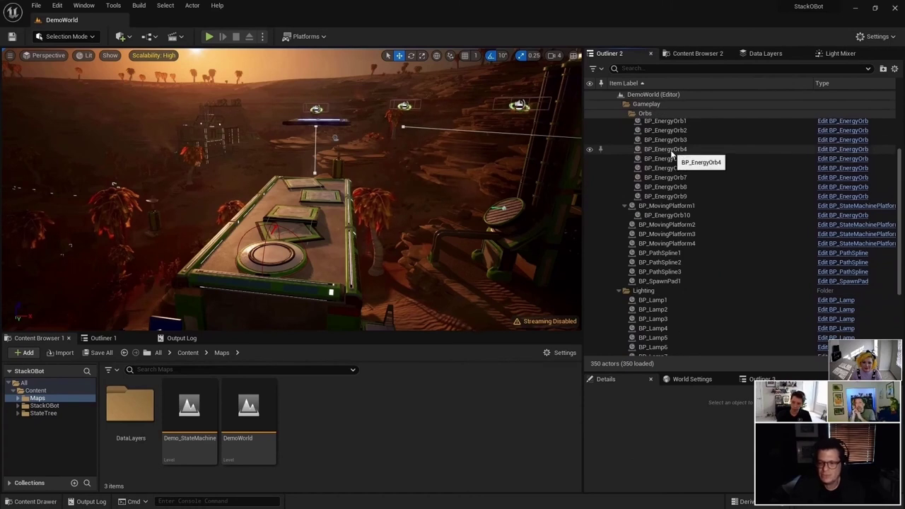
{"action": "scroll", "coordinate": [670, 150], "scroll_direction": "up", "scroll_amount": 3}
{"action": "scroll", "coordinate": [671, 150], "scroll_direction": "down", "scroll_amount": 2}
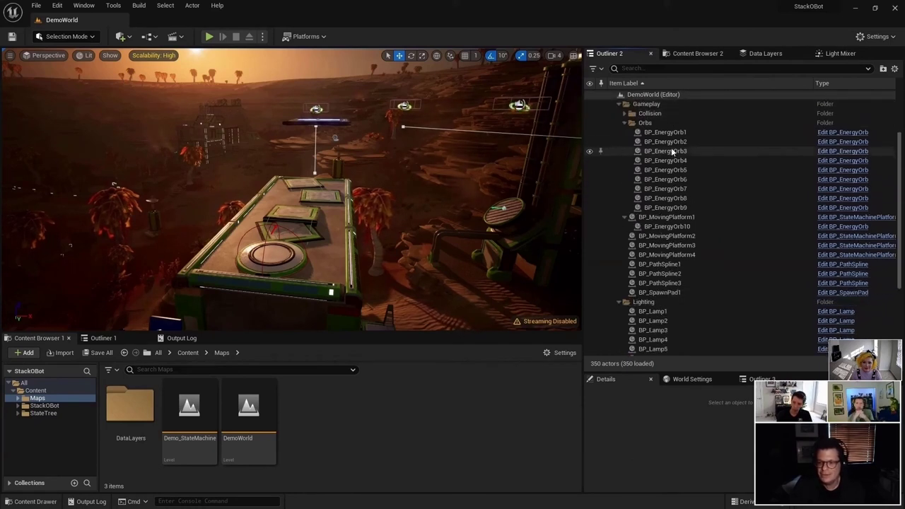
{"action": "scroll", "coordinate": [671, 149], "scroll_direction": "up", "scroll_amount": 3}
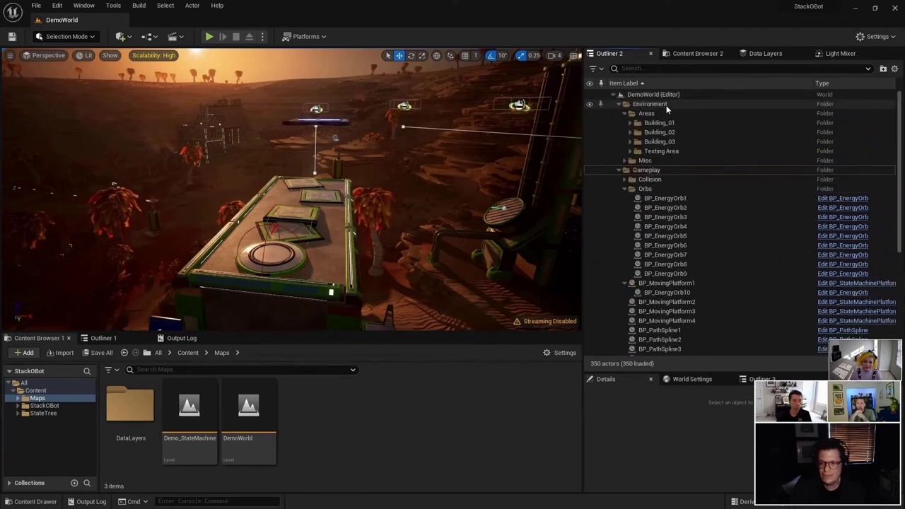
{"action": "scroll", "coordinate": [709, 213], "scroll_direction": "down", "scroll_amount": 7}
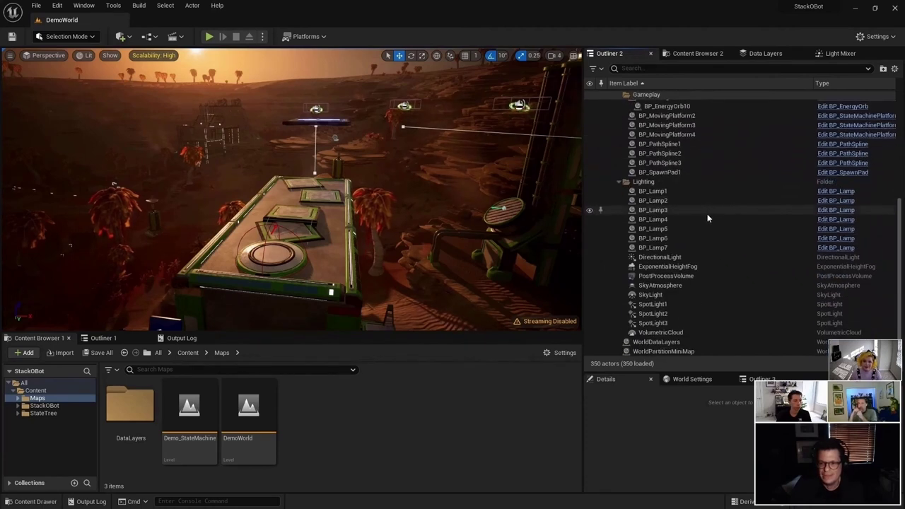
{"action": "scroll", "coordinate": [705, 210], "scroll_direction": "up", "scroll_amount": 7}
{"action": "left_click", "coordinate": [630, 152]}
{"action": "scroll", "coordinate": [658, 167], "scroll_direction": "down", "scroll_amount": 5}
{"action": "scroll", "coordinate": [658, 170], "scroll_direction": "up", "scroll_amount": 3}
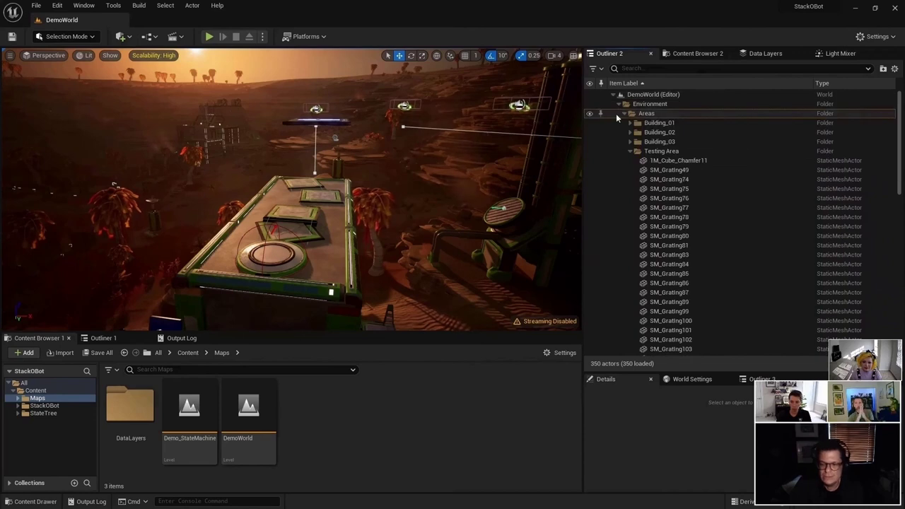
{"action": "left_click", "coordinate": [629, 151]}
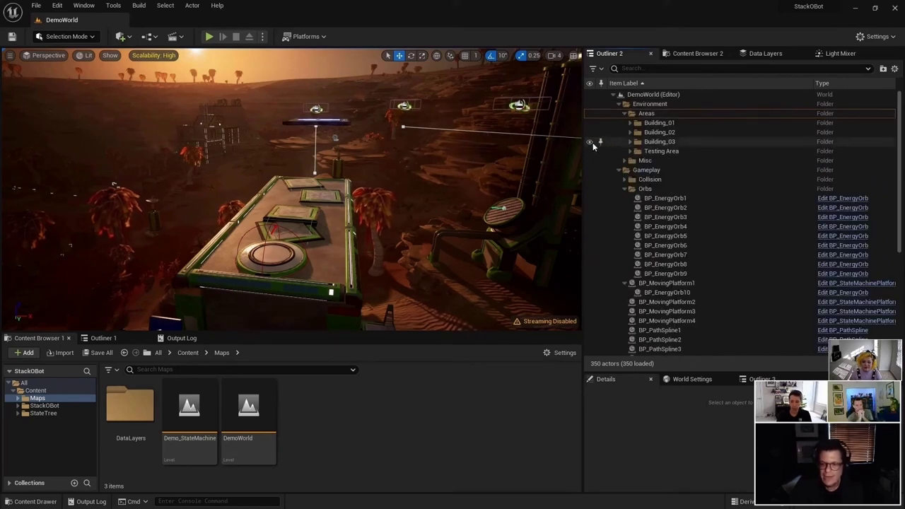
Step: Review the outliner's recent searches and reuse "Orb OR Spawn" to filter the DemoWorld actors
{"action": "left_click", "coordinate": [658, 68]}
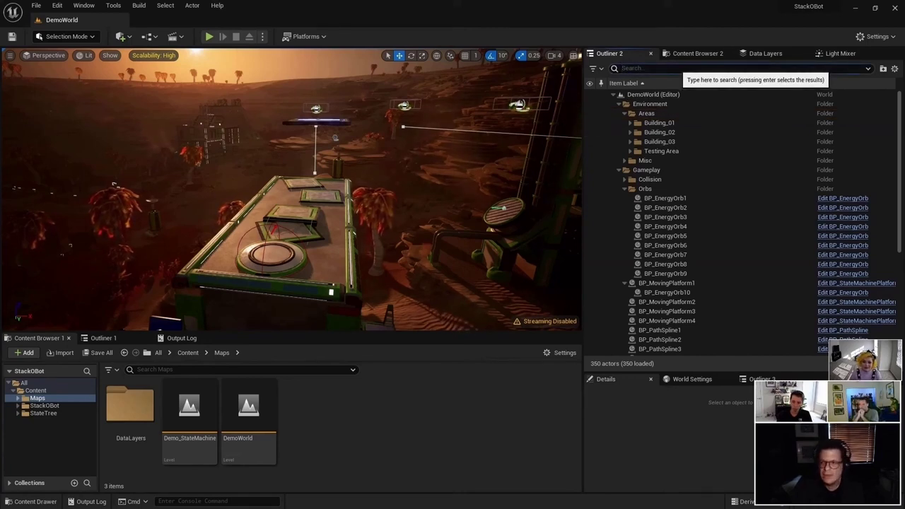
{"action": "left_click", "coordinate": [869, 69]}
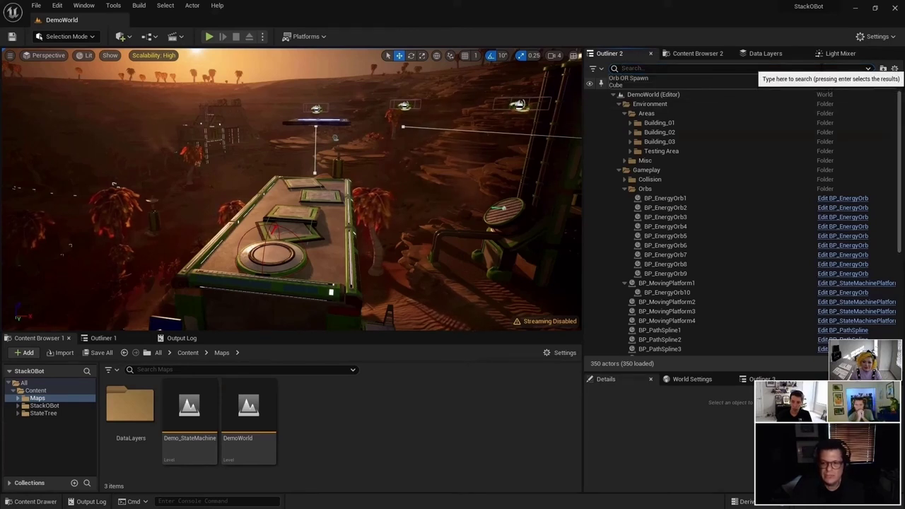
{"action": "left_click", "coordinate": [773, 73]}
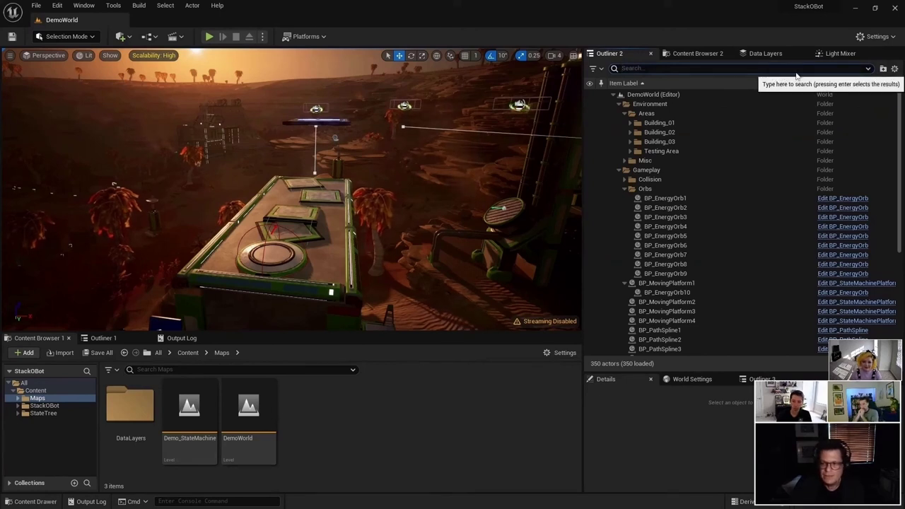
{"action": "left_click", "coordinate": [869, 69]}
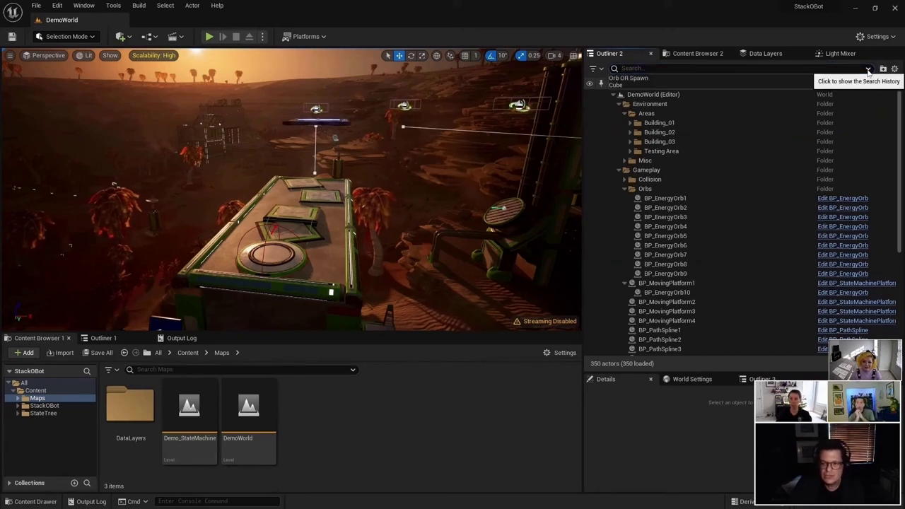
{"action": "left_click", "coordinate": [676, 77]}
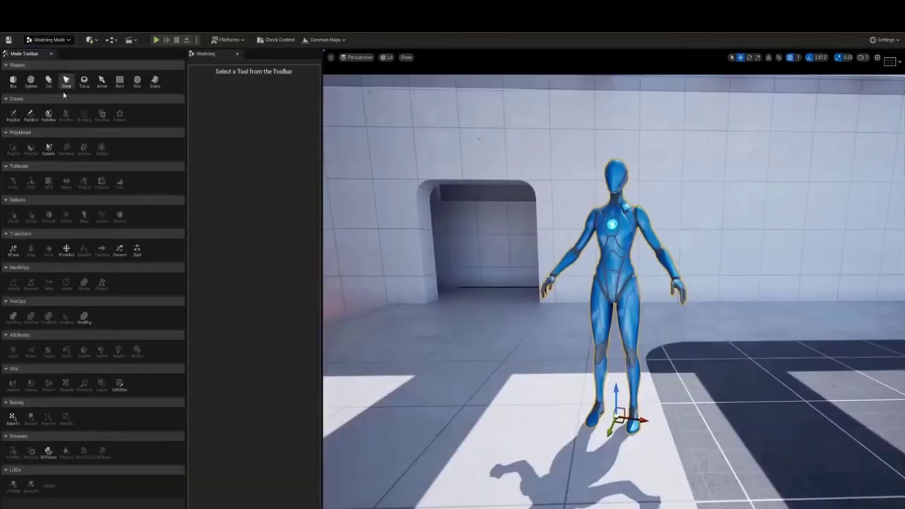
Step: Open the UV Editor for SKM_Quinn from the modeling tools, from the level actor, and from its mesh asset in the Meshes folder
{"action": "left_click", "coordinate": [119, 384]}
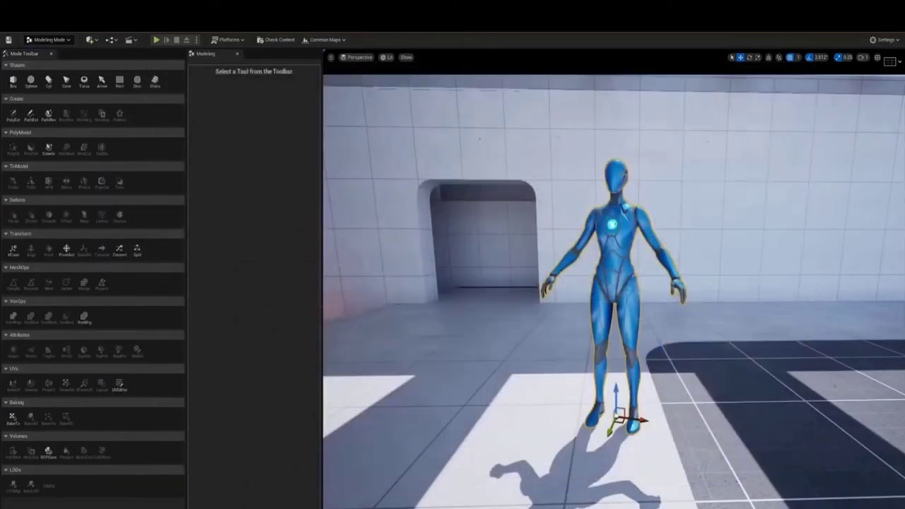
{"action": "right_click", "coordinate": [623, 174]}
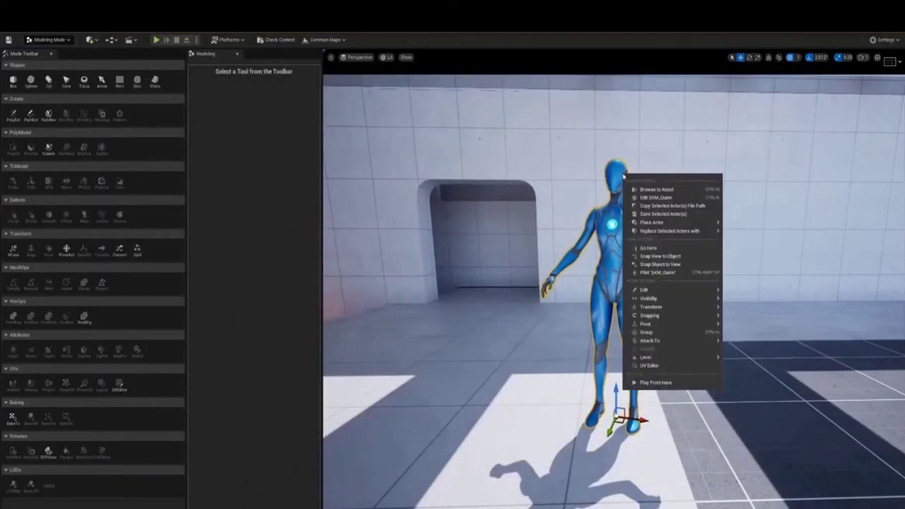
{"action": "left_click", "coordinate": [652, 364]}
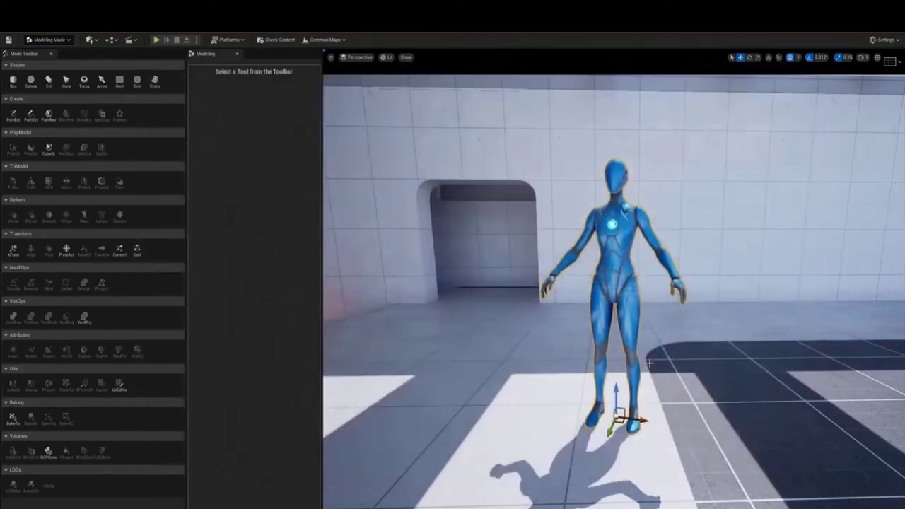
{"action": "key", "text": "ctrl+space"}
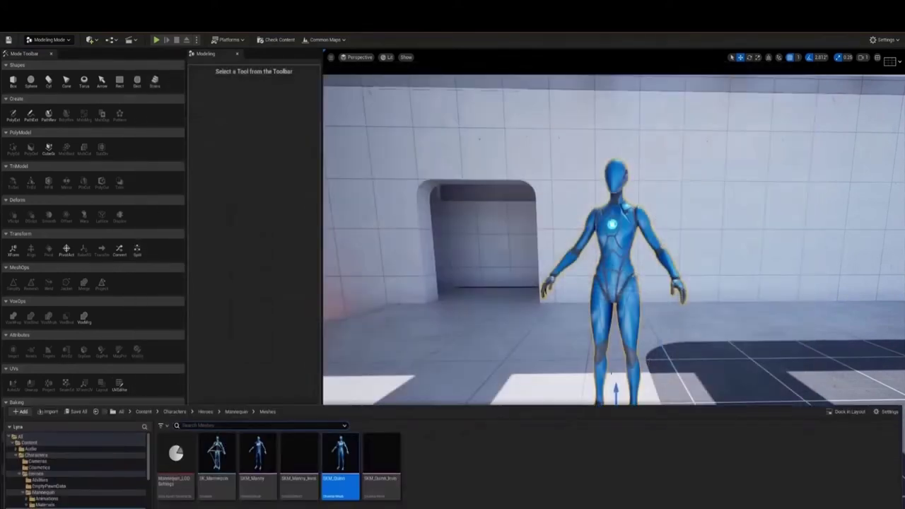
{"action": "right_click", "coordinate": [352, 472]}
{"action": "left_click", "coordinate": [400, 234]}
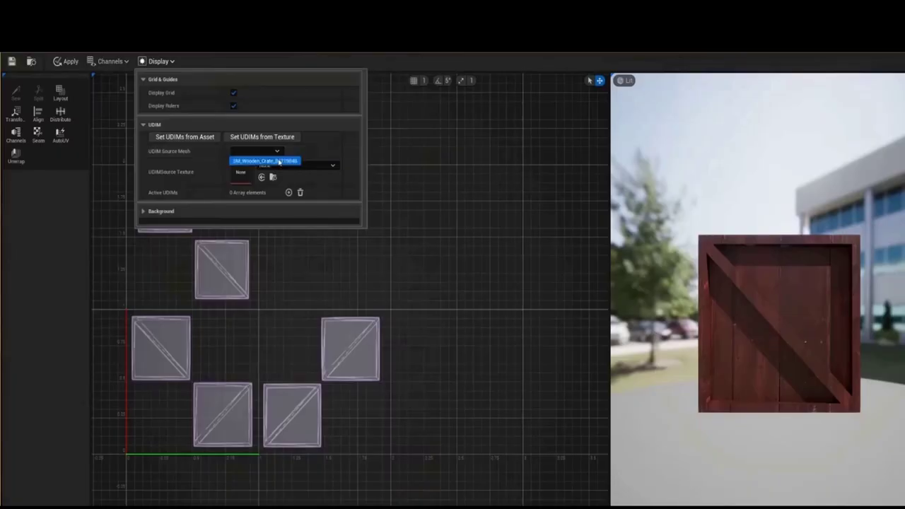
Step: Add UDIM 1003 to the wooden crate's active UDIMs in the UV Editor's display settings
{"action": "left_click", "coordinate": [262, 159]}
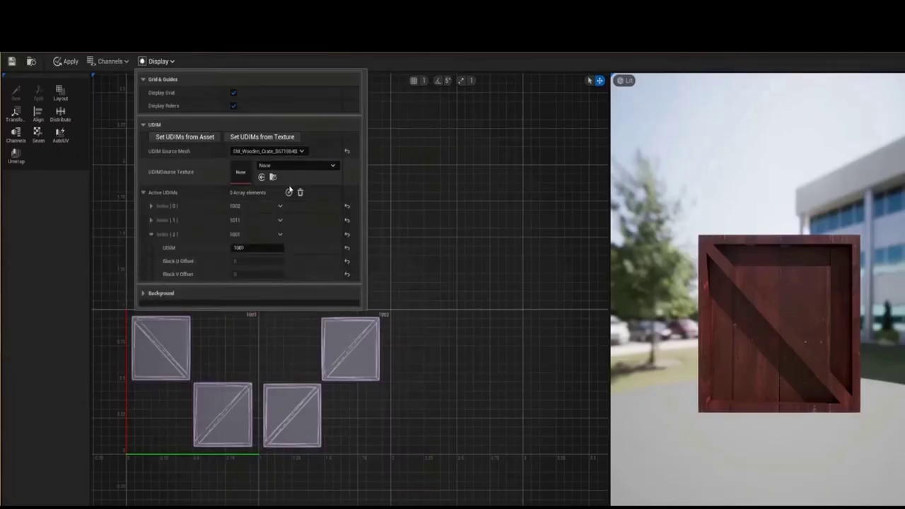
{"action": "left_click", "coordinate": [151, 288]}
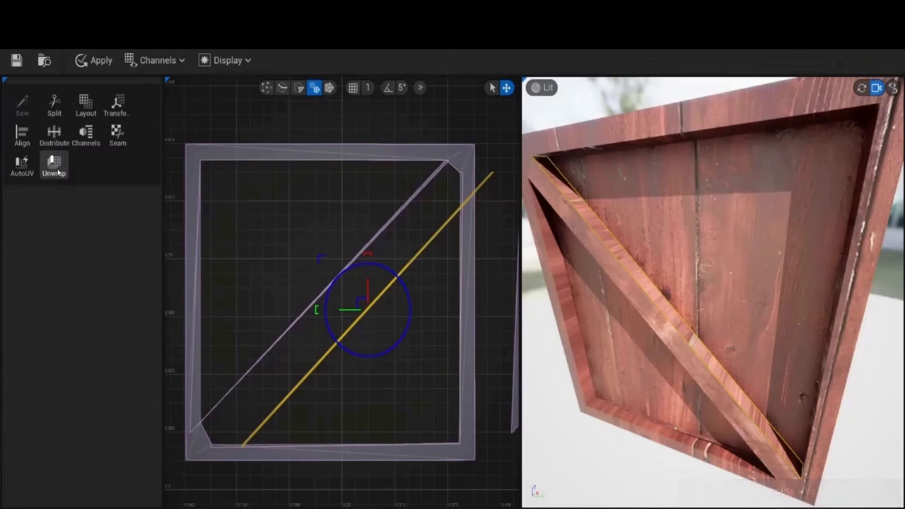
{"action": "left_click", "coordinate": [55, 167]}
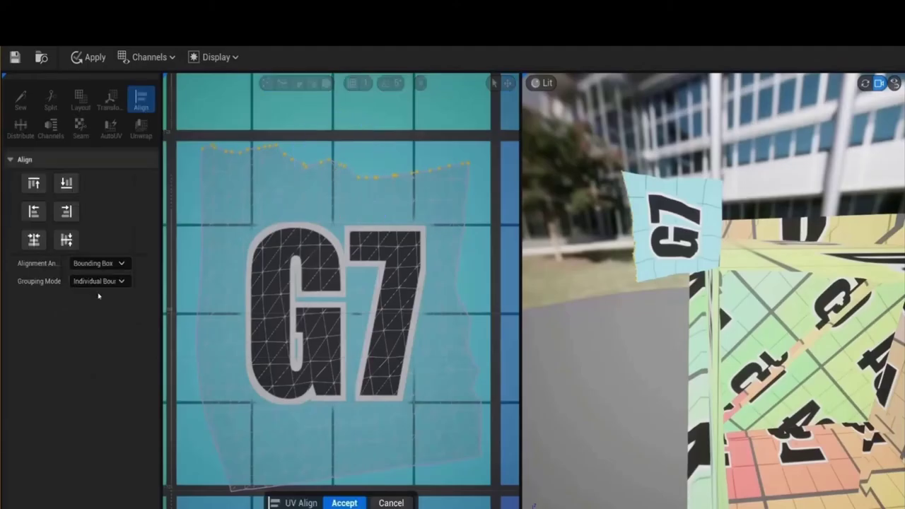
Step: Change the grouping mode of the UV Align tool from individual bounding boxes to another option
{"action": "left_click", "coordinate": [99, 281]}
{"action": "left_click", "coordinate": [113, 318]}
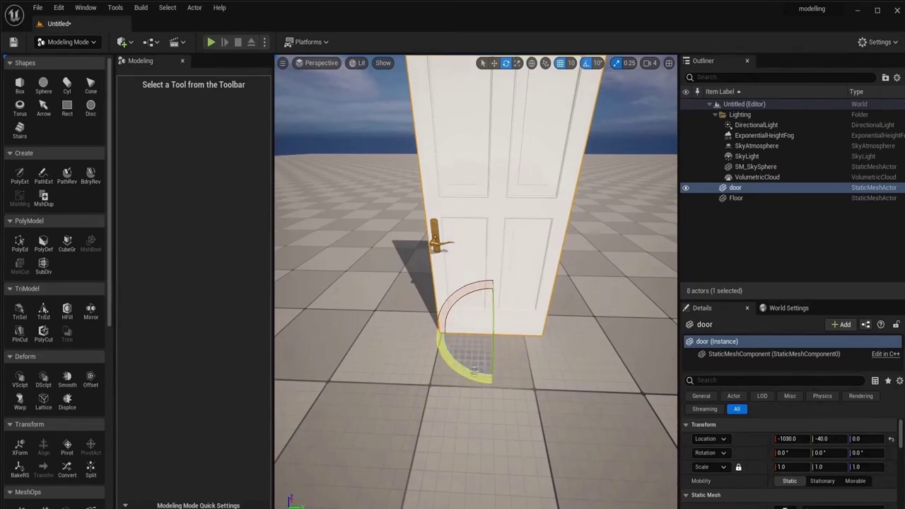
Step: Rotate the door about its vertical axis
{"action": "mouse_move", "coordinate": [462, 366]}
{"action": "left_mouse_down"}
{"action": "mouse_move", "coordinate": [511, 378]}
{"action": "mouse_move", "coordinate": [461, 366]}
{"action": "left_mouse_up"}
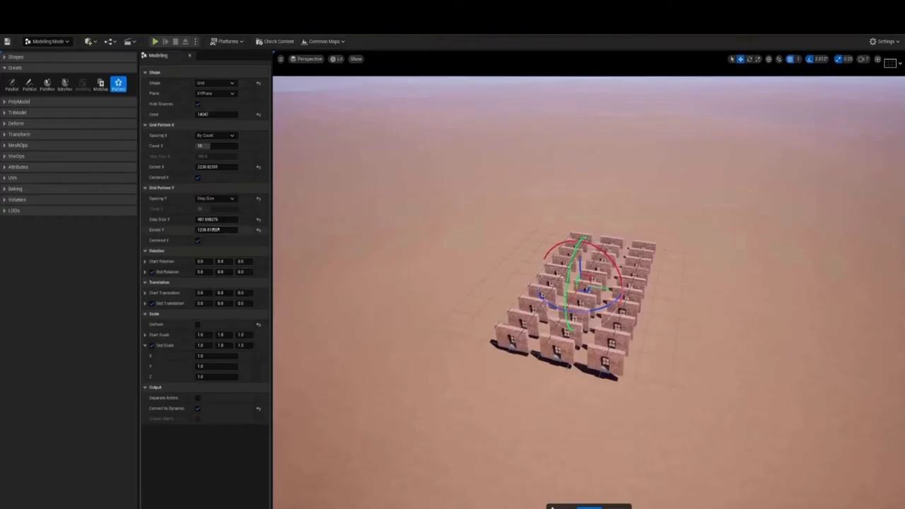
Step: Adjust the extents of the window wall's grid pattern and switch it to a line pattern along the Z axis
{"action": "left_click_drag", "start_coordinate": [209, 230], "coordinate": [238, 230]}
{"action": "mouse_move", "coordinate": [215, 167]}
{"action": "left_mouse_down"}
{"action": "mouse_move", "coordinate": [198, 167]}
{"action": "mouse_move", "coordinate": [232, 167]}
{"action": "left_mouse_up"}
{"action": "left_click", "coordinate": [218, 84]}
{"action": "left_click", "coordinate": [214, 92]}
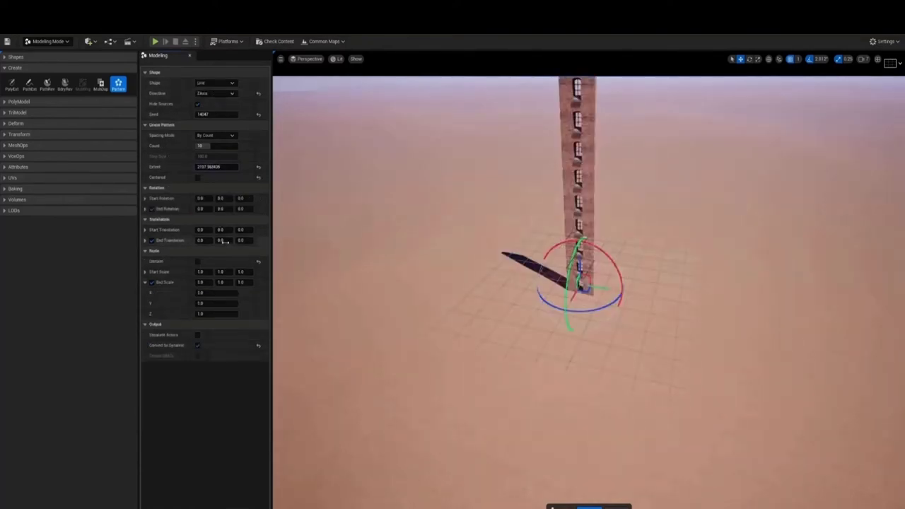
Step: Offset the line pattern's end translation in Y and set its end rotation Y to 44
{"action": "key", "text": "Return"}
{"action": "left_click", "coordinate": [221, 209]}
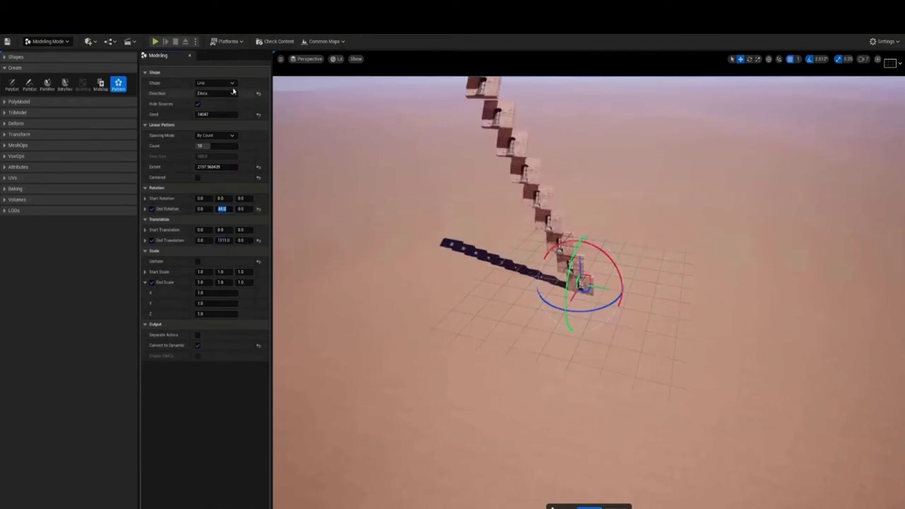
Step: Switch the window wall pattern to a circle and reset its end translation and end rotation
{"action": "left_click", "coordinate": [227, 83]}
{"action": "left_click", "coordinate": [208, 107]}
{"action": "left_click", "coordinate": [258, 272]}
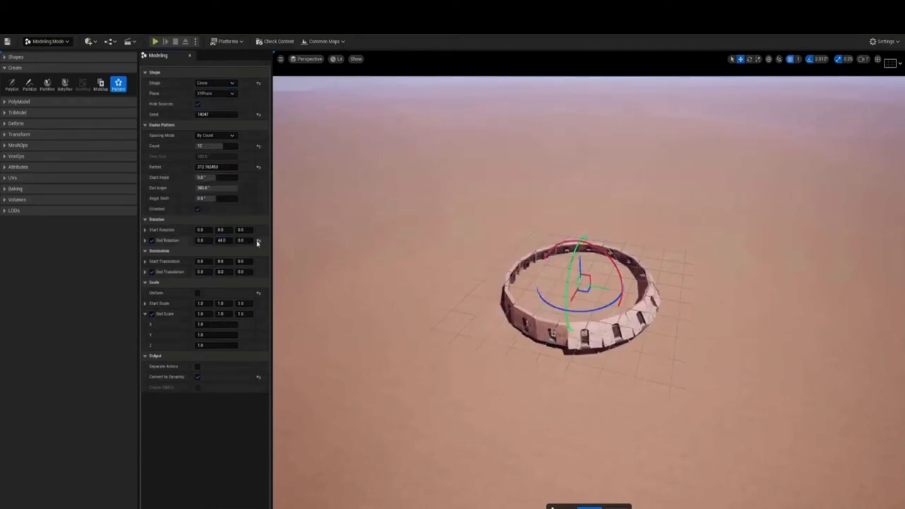
{"action": "left_click", "coordinate": [258, 241]}
Step: Try a larger end scale in Z on the circular wall pattern and reset it
{"action": "left_click_drag", "start_coordinate": [204, 345], "coordinate": [177, 345]}
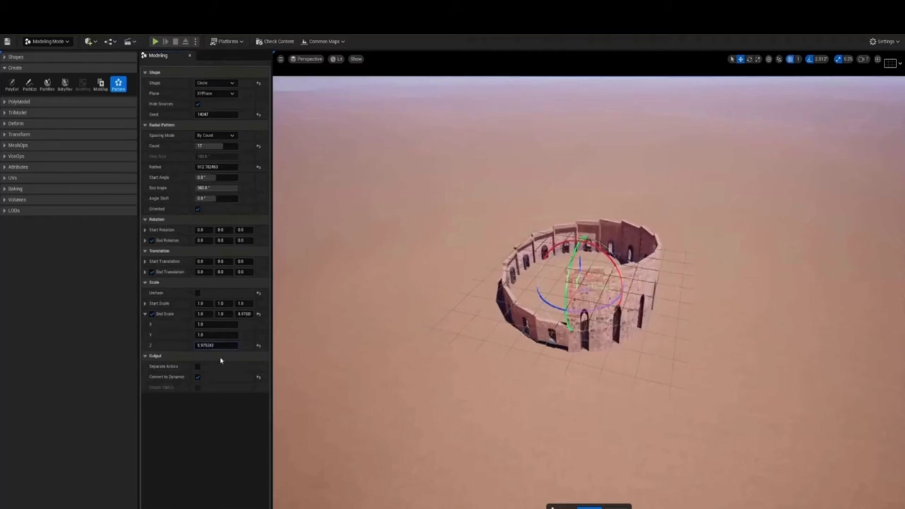
{"action": "left_click", "coordinate": [258, 345]}
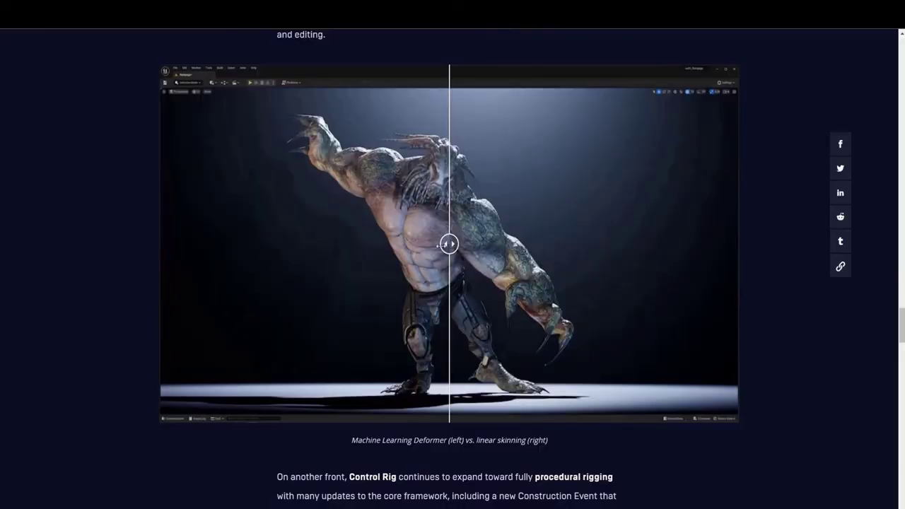
Step: Compare the Machine Learning Deformer with linear skinning by sweeping the divider back and forth across the creature image
{"action": "left_click_drag", "start_coordinate": [439, 244], "coordinate": [672, 266]}
{"action": "left_click_drag", "start_coordinate": [470, 264], "coordinate": [581, 280]}
{"action": "left_click_drag", "start_coordinate": [466, 277], "coordinate": [667, 309]}
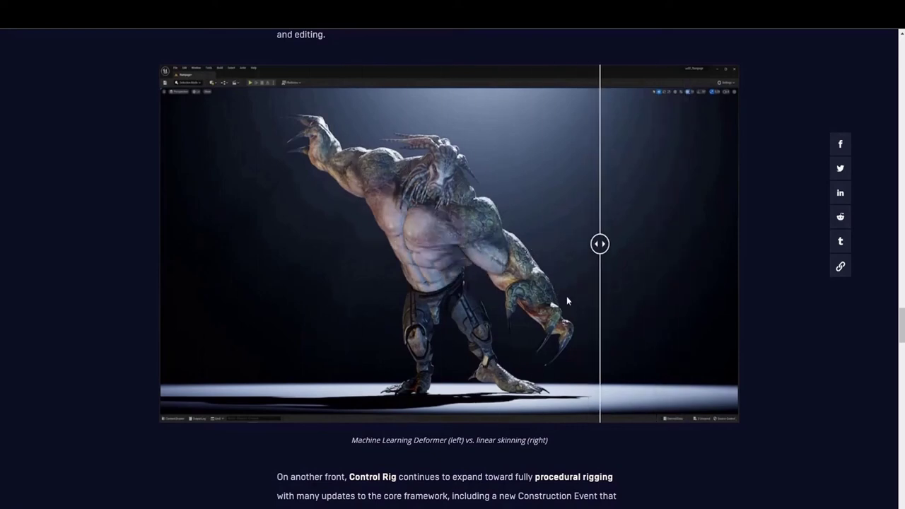
{"action": "left_click_drag", "start_coordinate": [541, 294], "coordinate": [267, 289]}
{"action": "left_click_drag", "start_coordinate": [178, 295], "coordinate": [636, 300]}
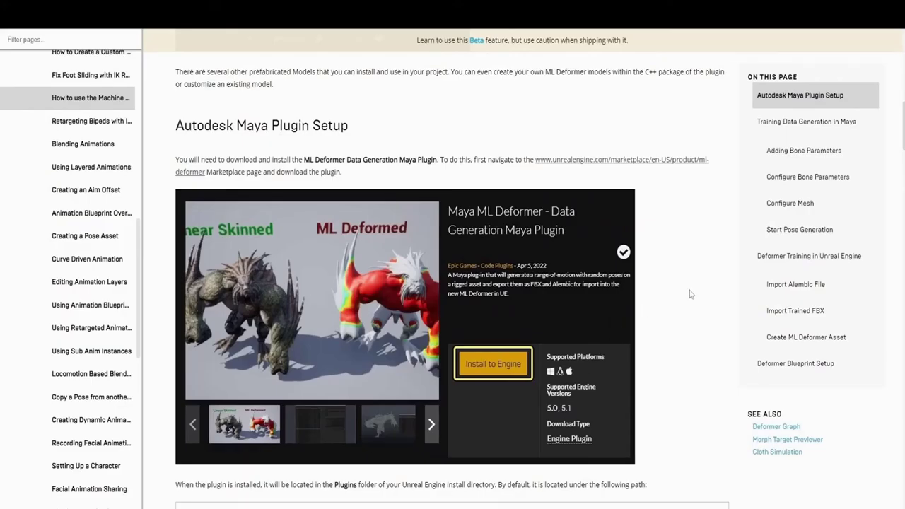
Step: Read through the Machine Learning Deformer guide from the Autodesk Maya plugin setup to adding bone parameters
{"action": "scroll", "coordinate": [691, 297], "scroll_direction": "down", "scroll_amount": 10}
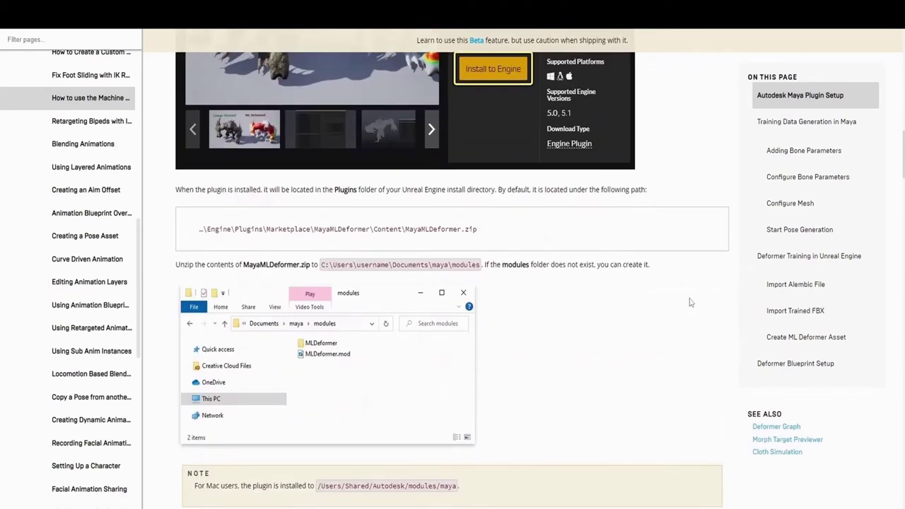
{"action": "scroll", "coordinate": [691, 304], "scroll_direction": "down", "scroll_amount": 8}
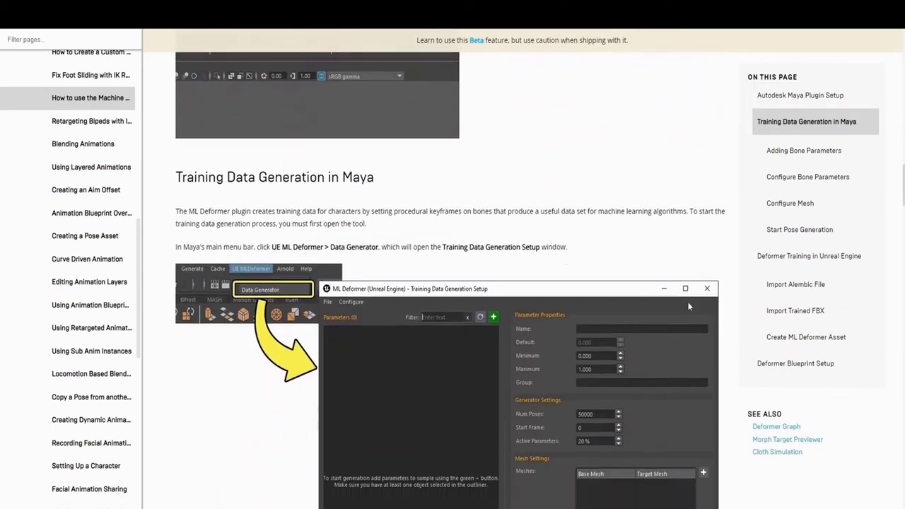
{"action": "scroll", "coordinate": [689, 307], "scroll_direction": "down", "scroll_amount": 5}
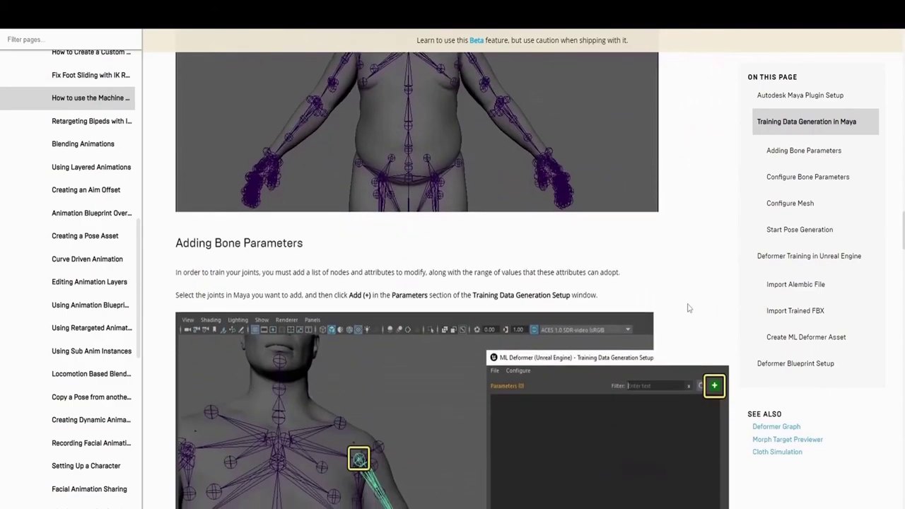
{"action": "scroll", "coordinate": [689, 307], "scroll_direction": "down", "scroll_amount": 5}
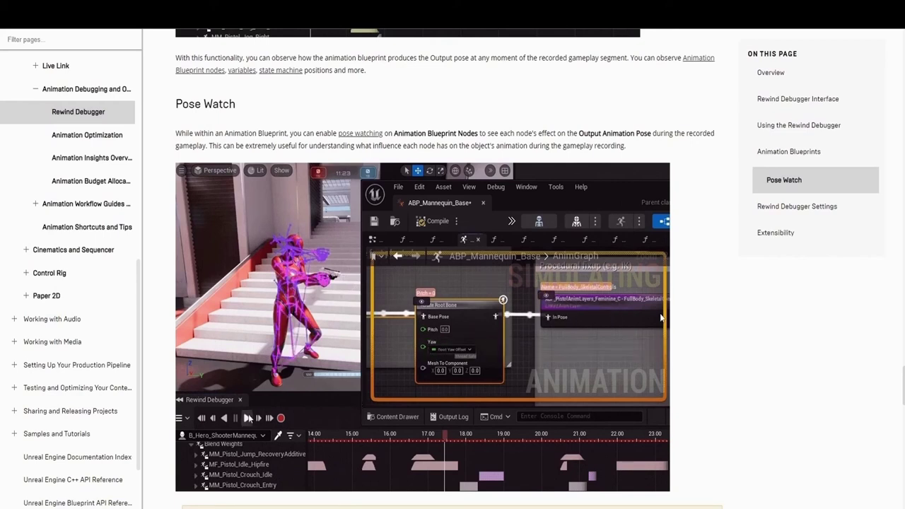
Step: Examine the Rewind Debugger's Pose Watch and Animation Blueprints sections and the Deformer Graph overview
{"action": "scroll", "coordinate": [661, 318], "scroll_direction": "up", "scroll_amount": 5}
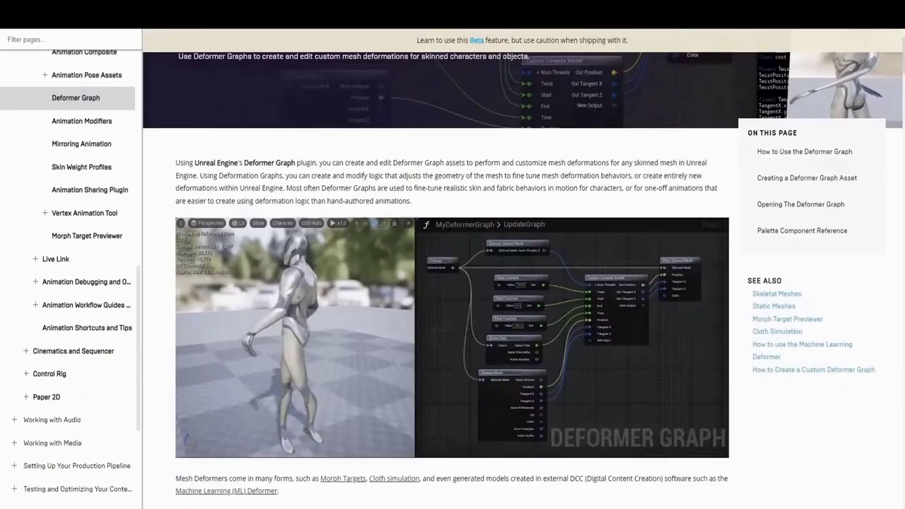
{"action": "scroll", "coordinate": [566, 257], "scroll_direction": "down", "scroll_amount": 3}
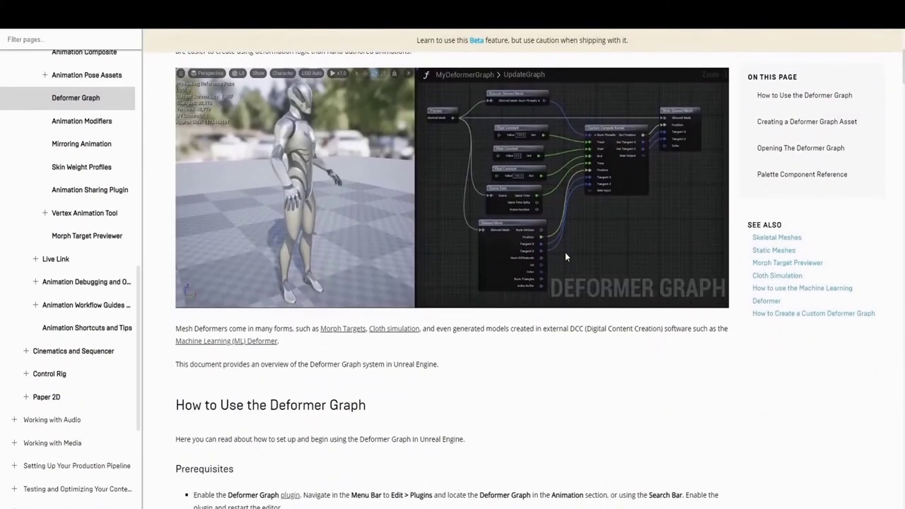
{"action": "scroll", "coordinate": [566, 257], "scroll_direction": "up", "scroll_amount": 1}
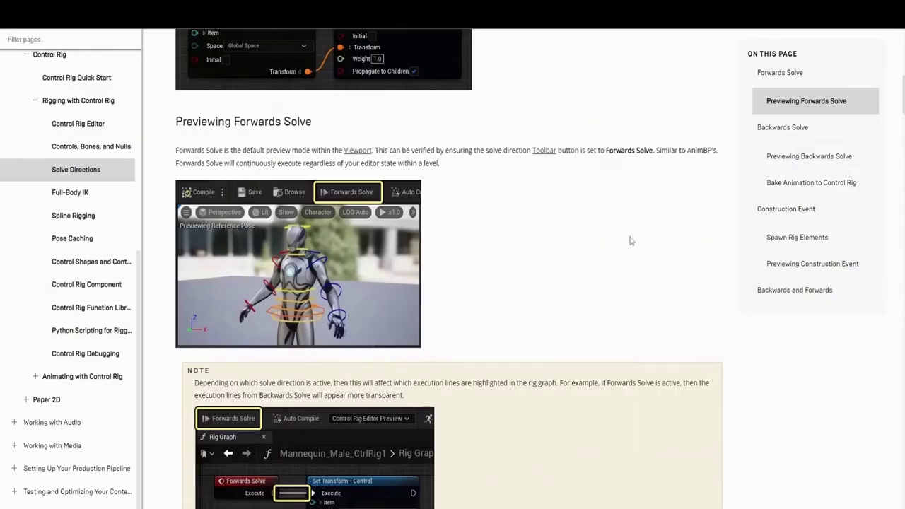
Step: Read the Control Rig Solve Directions page, from previewing Forwards Solve through Backwards Solve to baking animation to Control Rig
{"action": "scroll", "coordinate": [631, 241], "scroll_direction": "up", "scroll_amount": 1}
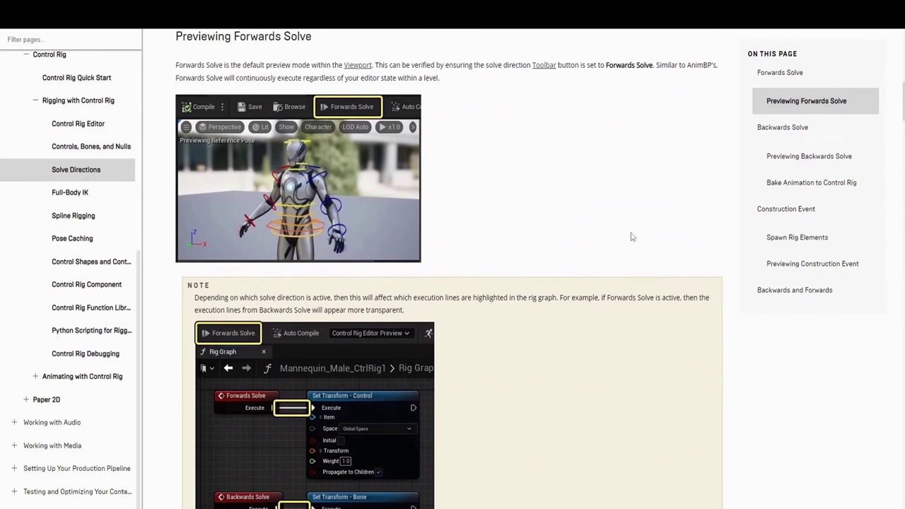
{"action": "scroll", "coordinate": [632, 237], "scroll_direction": "down", "scroll_amount": 13}
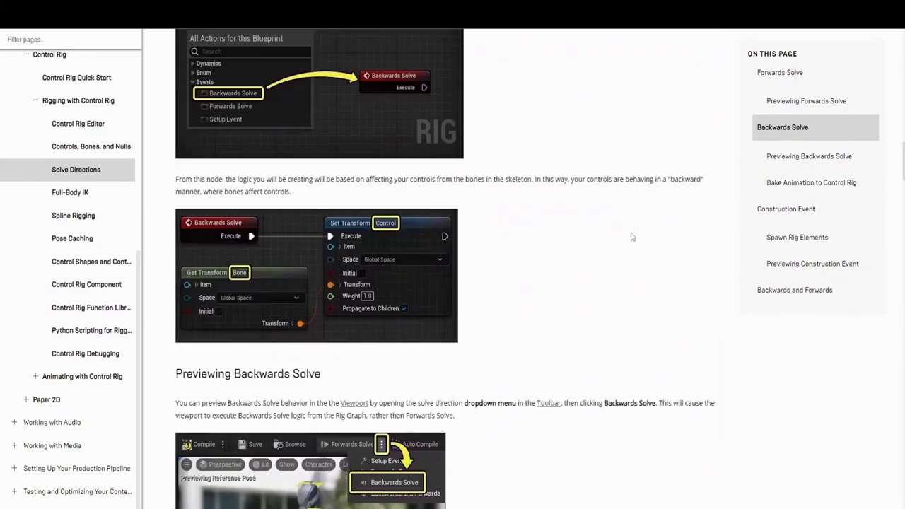
{"action": "scroll", "coordinate": [632, 237], "scroll_direction": "down", "scroll_amount": 2}
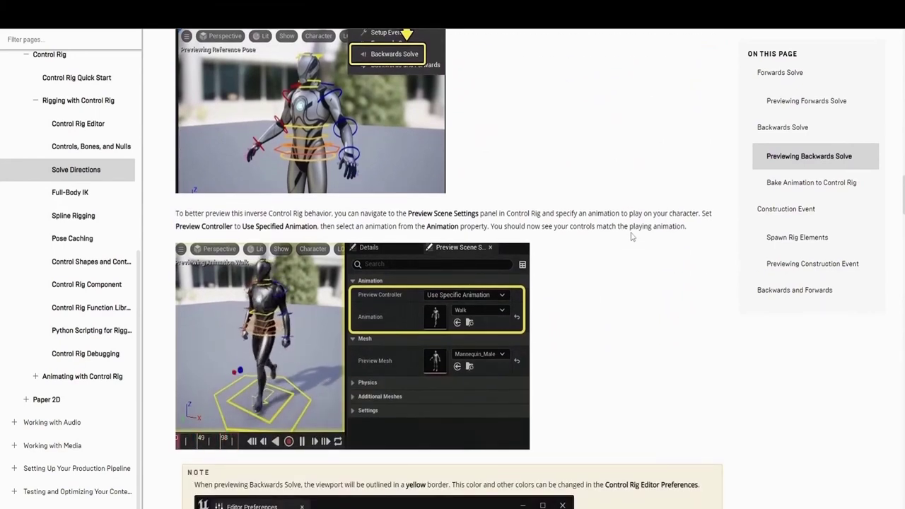
{"action": "scroll", "coordinate": [632, 237], "scroll_direction": "down", "scroll_amount": 9}
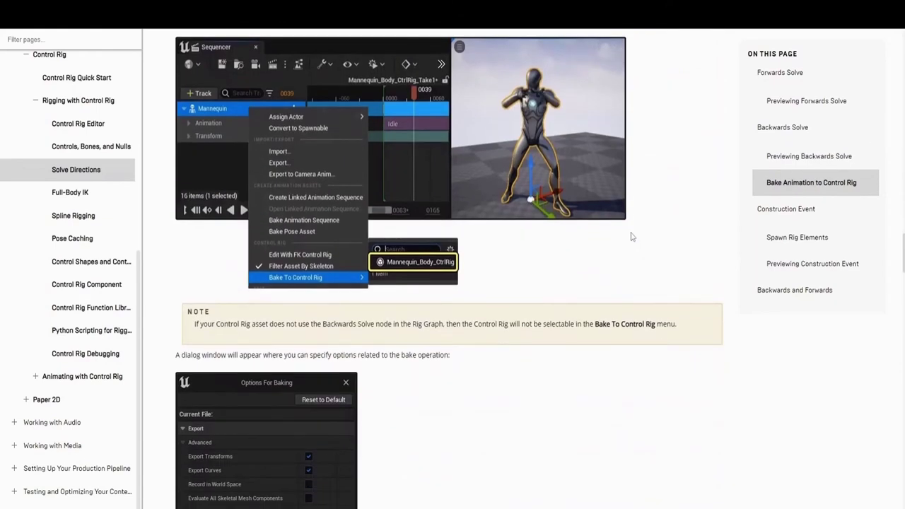
{"action": "scroll", "coordinate": [632, 237], "scroll_direction": "down", "scroll_amount": 10}
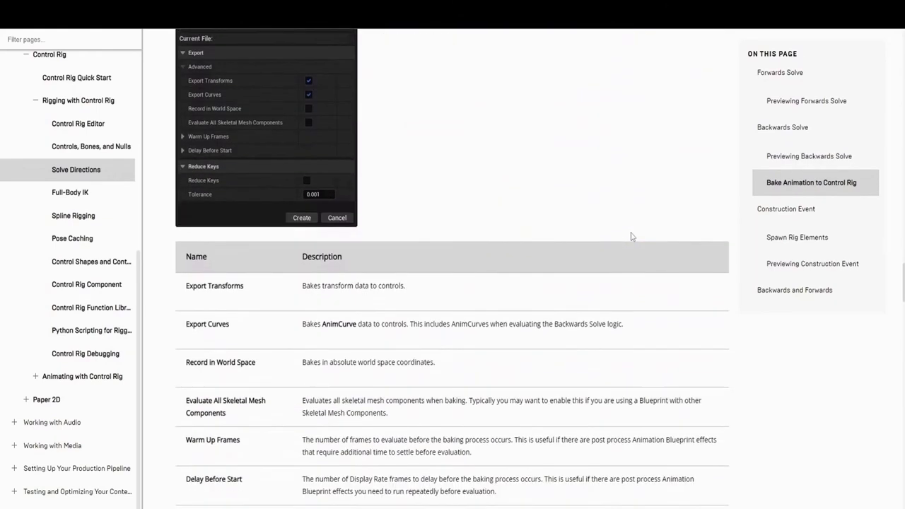
{"action": "scroll", "coordinate": [632, 237], "scroll_direction": "down", "scroll_amount": 1}
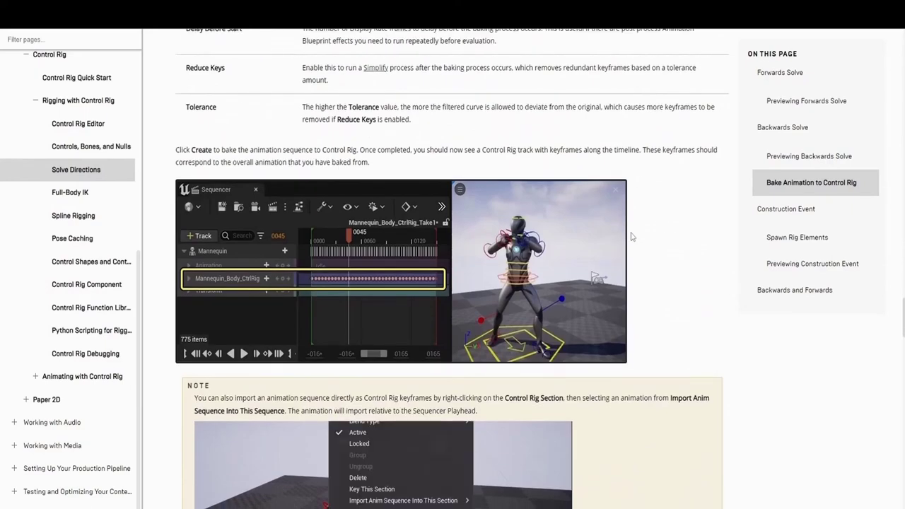
{"action": "scroll", "coordinate": [631, 237], "scroll_direction": "down", "scroll_amount": 4}
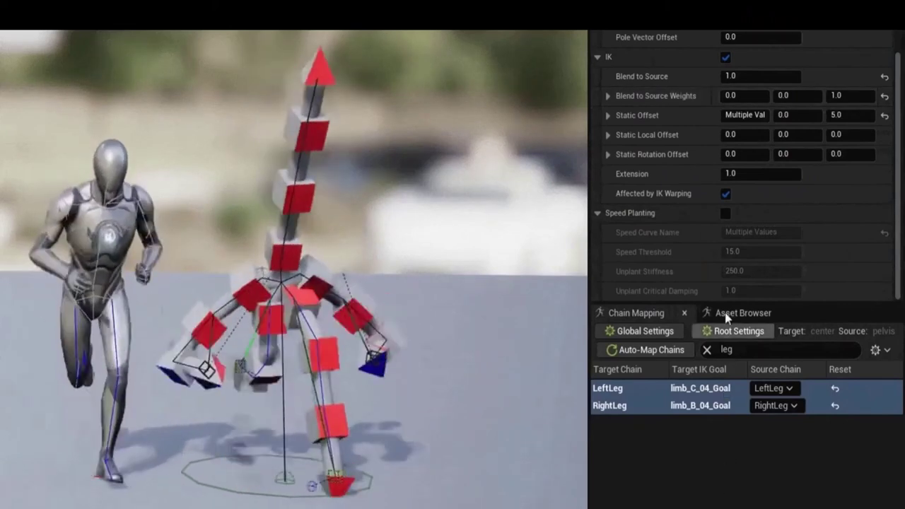
Step: Enable Speed Planting for the LeftLeg and RightLeg chains, and look over the Control Rig and IK Retargeter release notes
{"action": "left_click", "coordinate": [725, 214]}
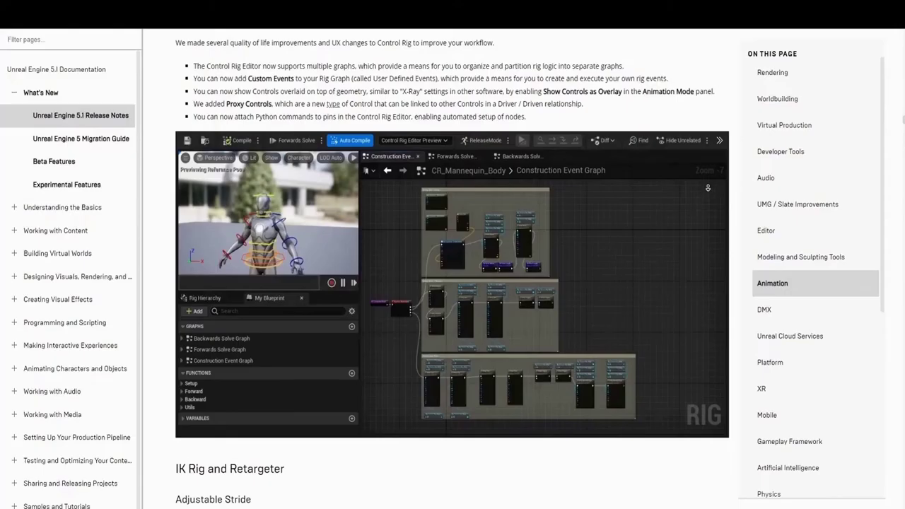
{"action": "scroll", "coordinate": [708, 187], "scroll_direction": "down", "scroll_amount": 2}
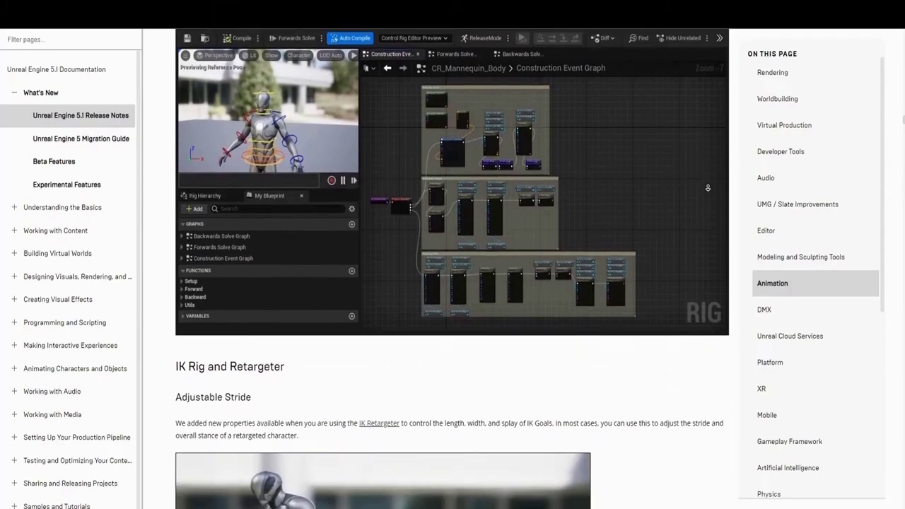
{"action": "scroll", "coordinate": [709, 188], "scroll_direction": "down", "scroll_amount": 3}
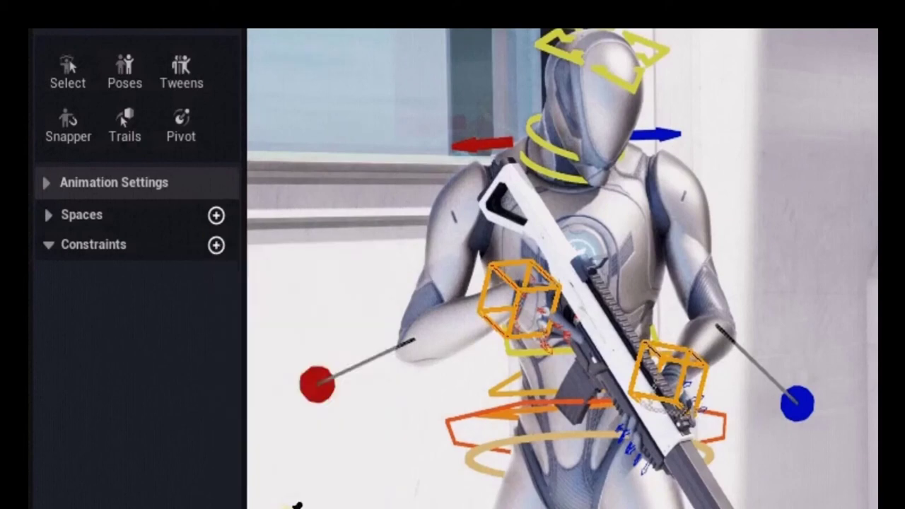
Step: Constrain the two hand controls to SK_Rifle with the socket set to None, and move and rotate the rifle to carry the hands along
{"action": "left_click", "coordinate": [603, 307]}
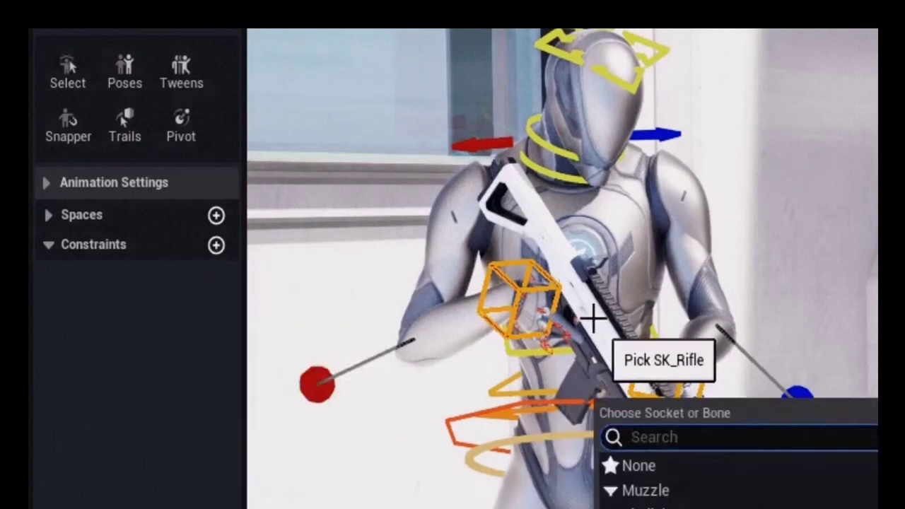
{"action": "left_click", "coordinate": [636, 466]}
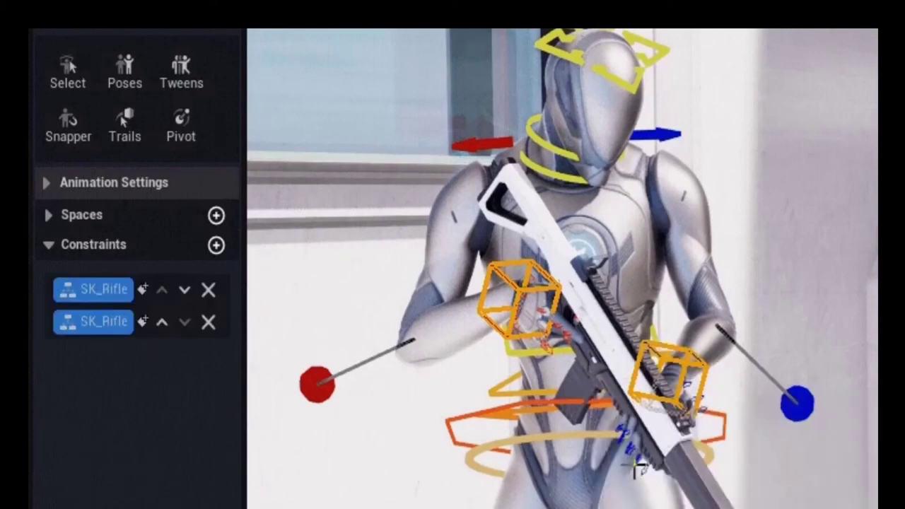
{"action": "left_click", "coordinate": [587, 316]}
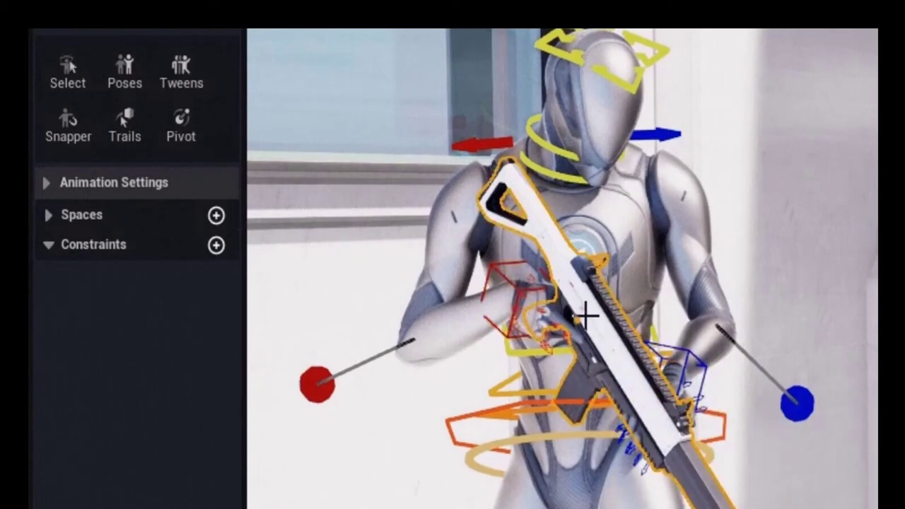
{"action": "left_click_drag", "start_coordinate": [580, 252], "coordinate": [568, 276]}
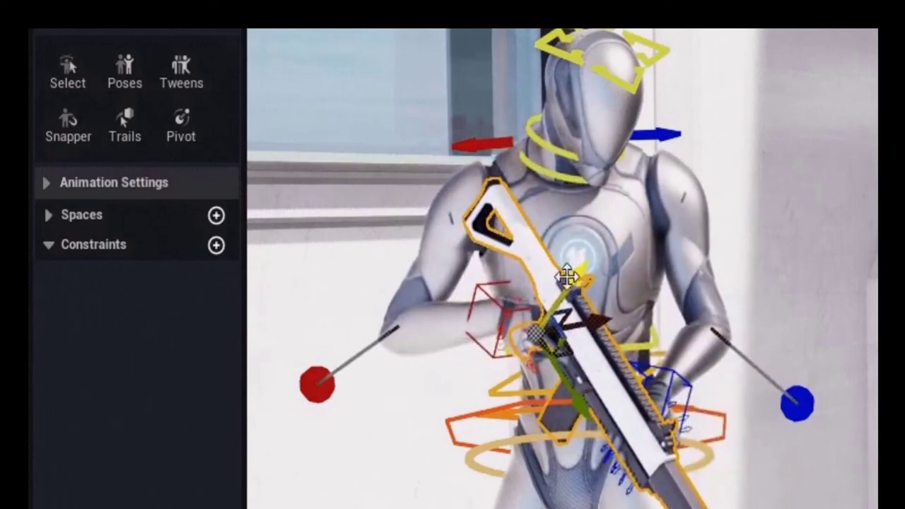
{"action": "key", "text": "e"}
{"action": "left_click_drag", "start_coordinate": [617, 306], "coordinate": [594, 236]}
{"action": "left_click_drag", "start_coordinate": [600, 196], "coordinate": [619, 305]}
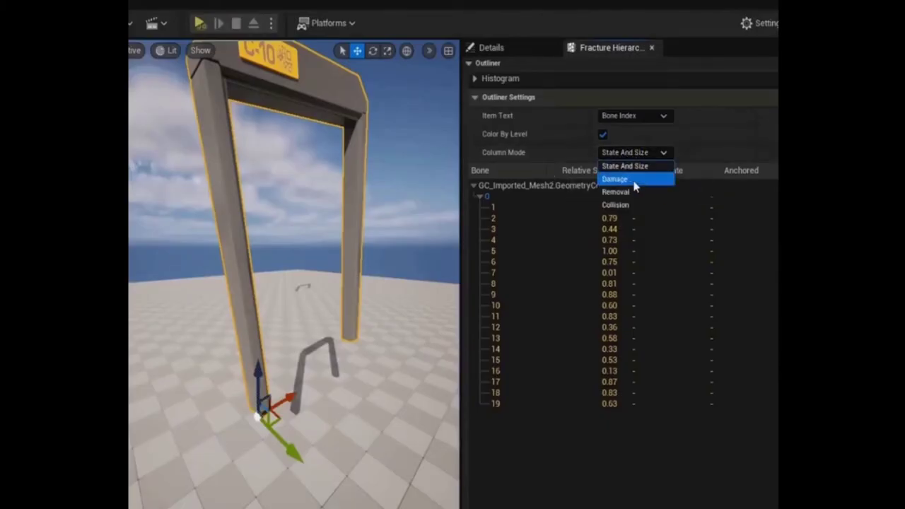
Step: Set the fracture hierarchy's Column Mode to Damage and select the broken bones 12 and 18
{"action": "left_click", "coordinate": [634, 181]}
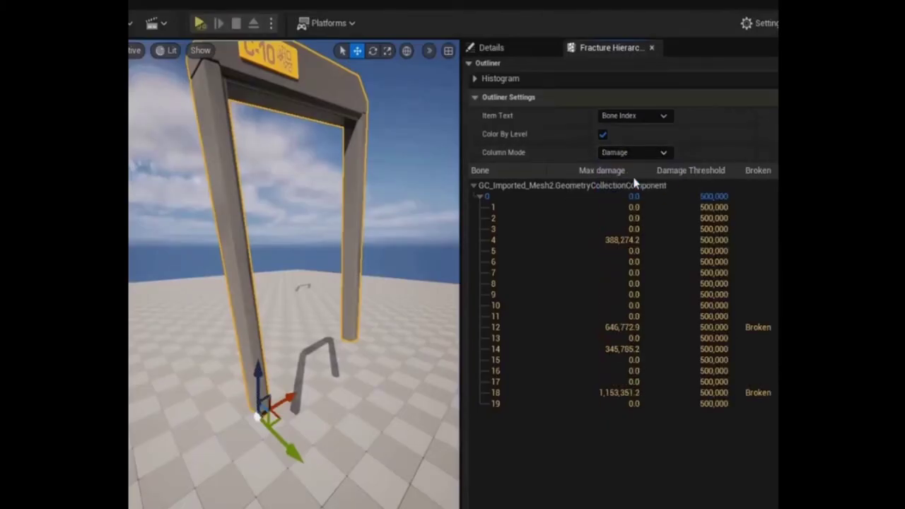
{"action": "left_click", "coordinate": [745, 329]}
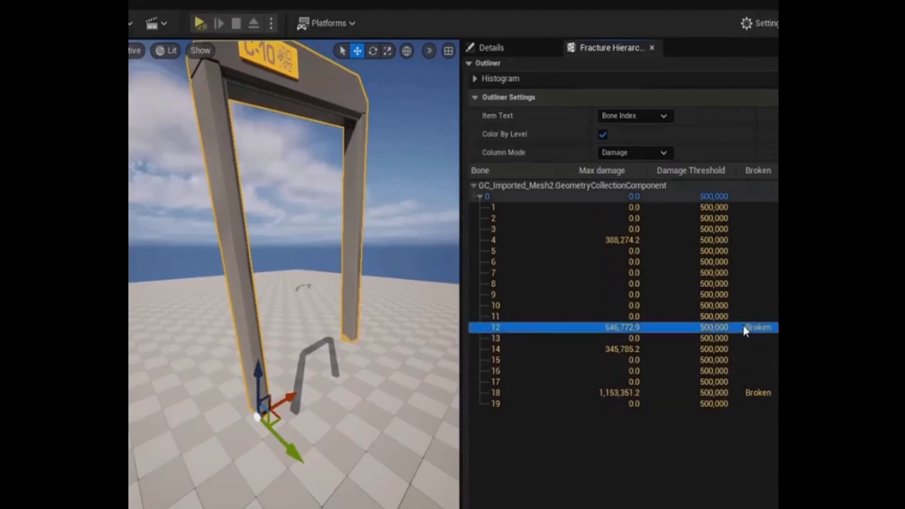
{"action": "left_click", "coordinate": [745, 393], "text": "ctrl"}
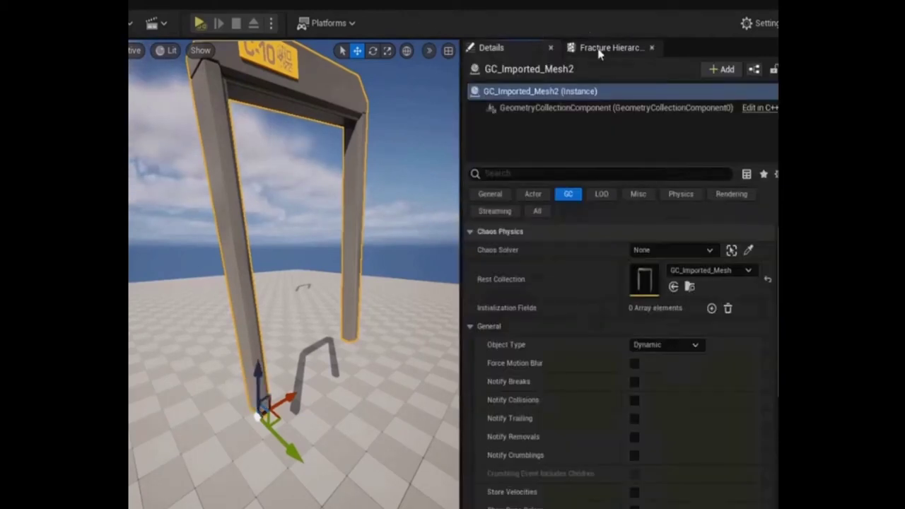
Step: Show the Fracture Hierarchy for the gate's geometry collection, and run and stop a simulation
{"action": "left_click", "coordinate": [600, 49]}
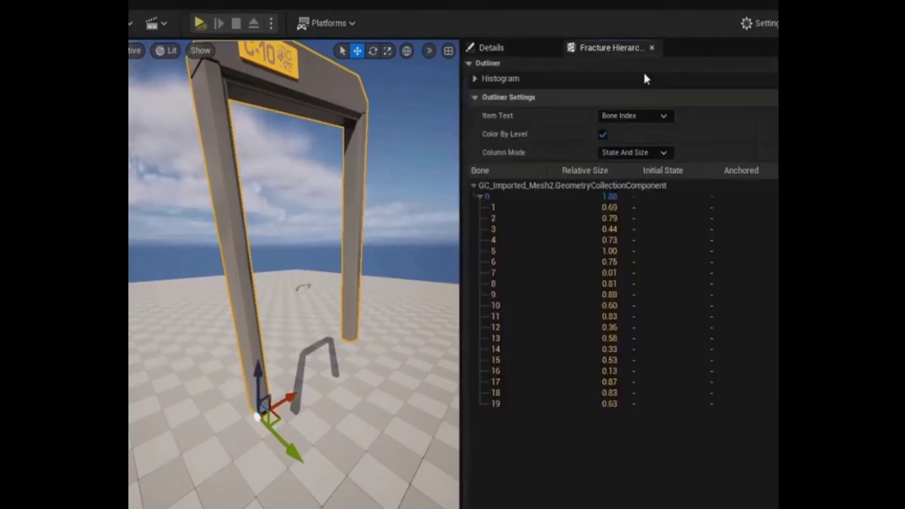
{"action": "left_click", "coordinate": [200, 23]}
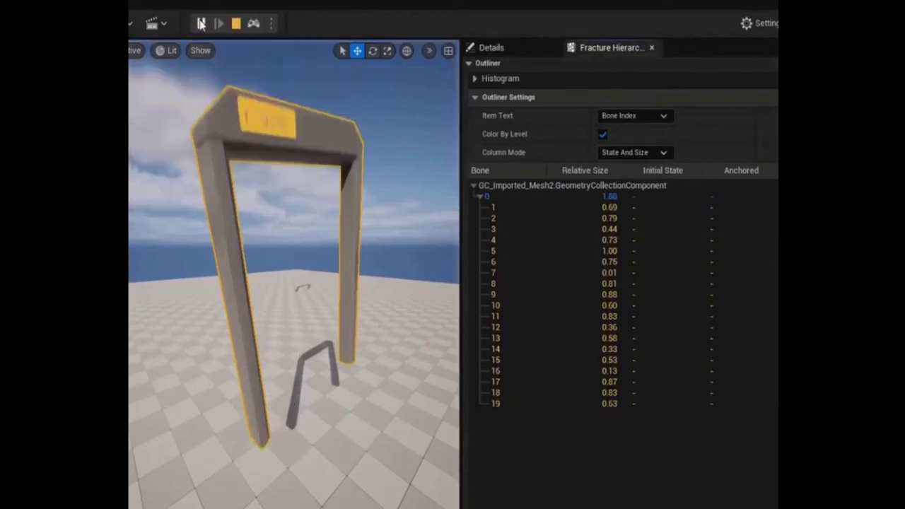
{"action": "left_click", "coordinate": [236, 23]}
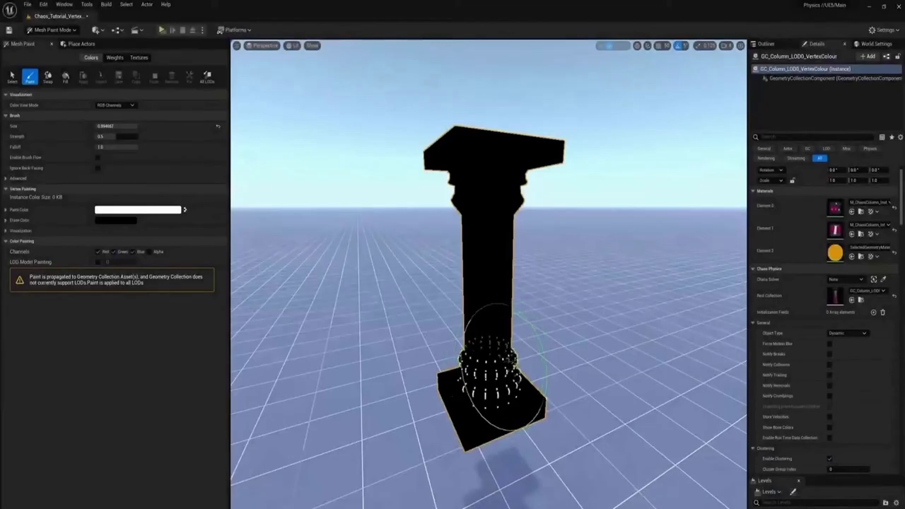
Step: Switch to Fracture Mode, select the column's shaft bone 0, and choose the Uniform fracture tool for it
{"action": "left_click_drag", "start_coordinate": [498, 368], "coordinate": [458, 394]}
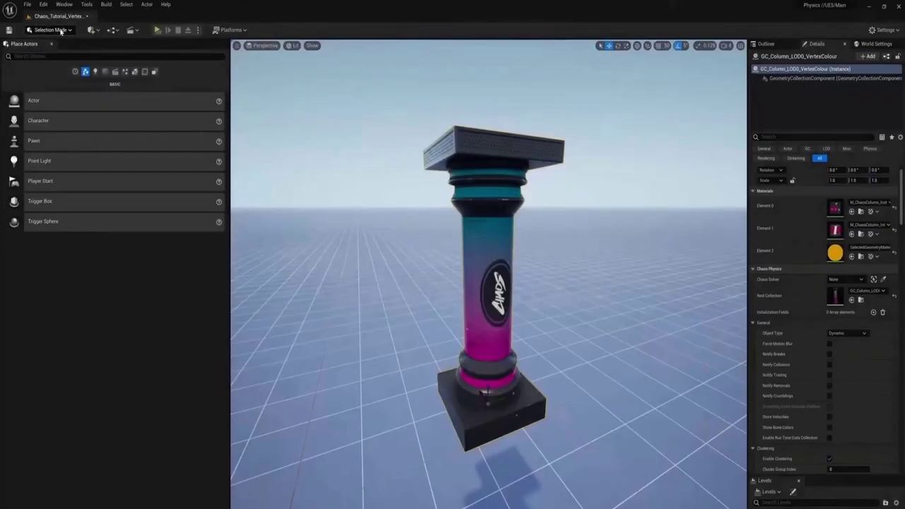
{"action": "left_click", "coordinate": [51, 30]}
{"action": "left_click", "coordinate": [60, 86]}
{"action": "left_click", "coordinate": [488, 329]}
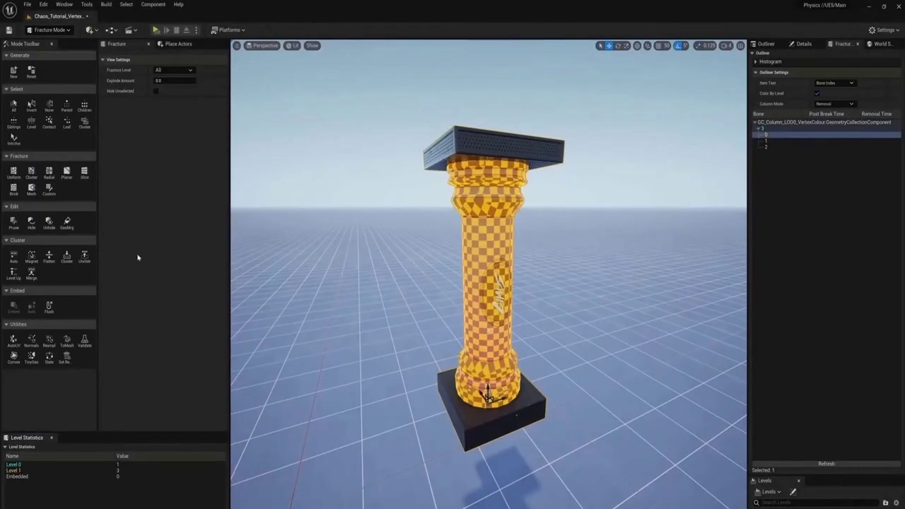
{"action": "left_click", "coordinate": [13, 171]}
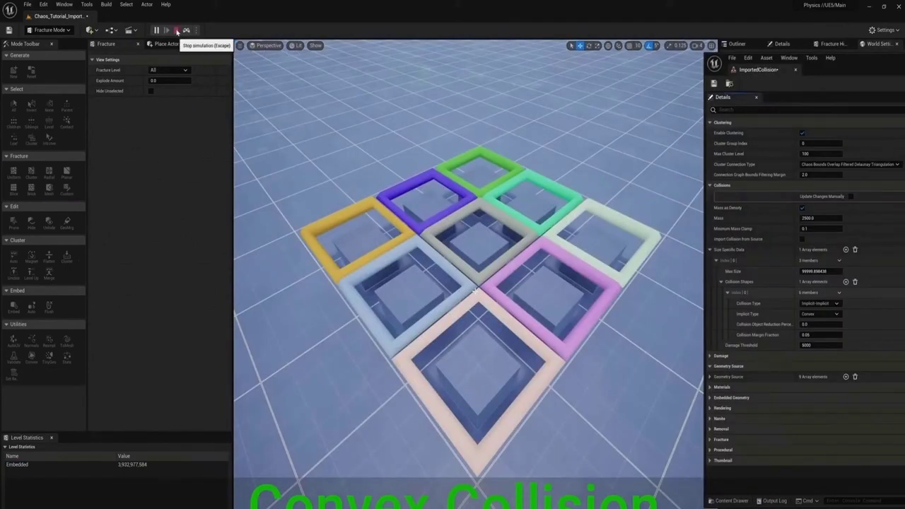
Step: Enable Import Collision from Source for the coloured frames and simulate, and run the convex collision debug simulation for comparison
{"action": "left_click", "coordinate": [177, 31]}
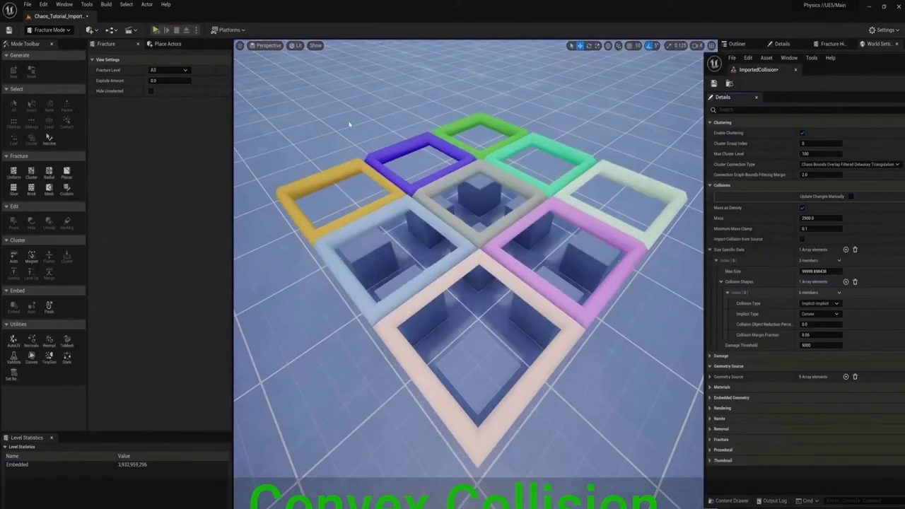
{"action": "left_click", "coordinate": [804, 240]}
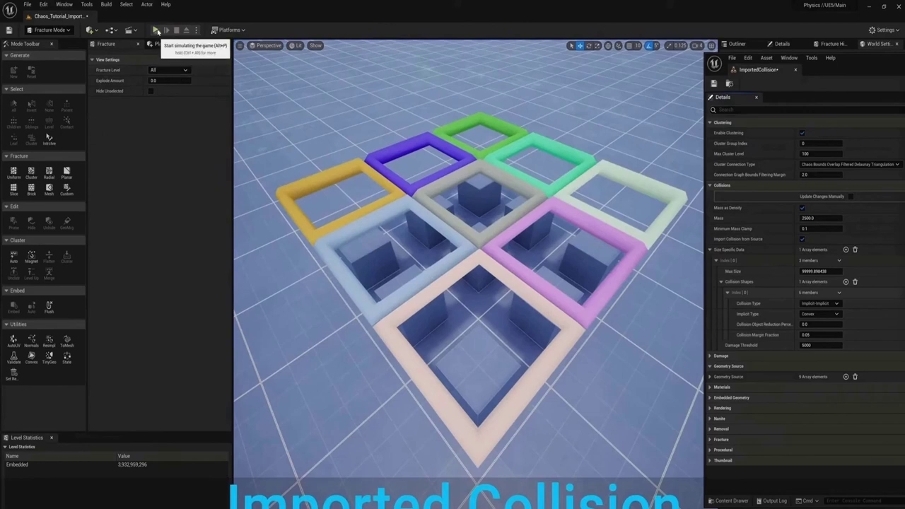
{"action": "left_click", "coordinate": [157, 31]}
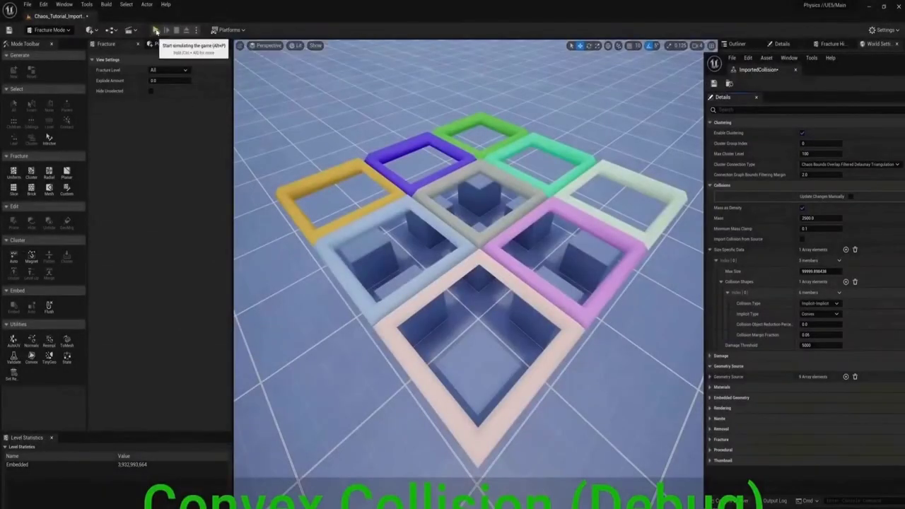
{"action": "left_click", "coordinate": [155, 30]}
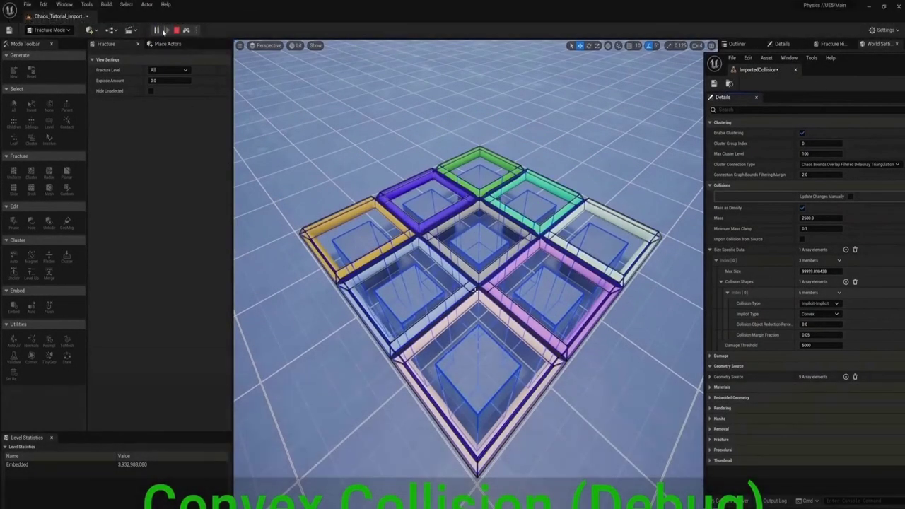
{"action": "left_click", "coordinate": [176, 31]}
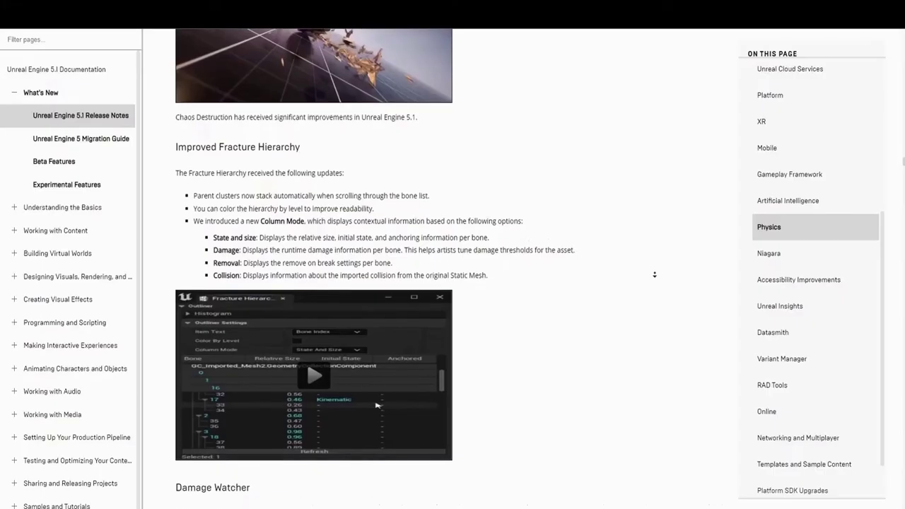
Step: Read the Improved Fracture Hierarchy and Damage Watcher sections of the Unreal Engine 5.1 release notes
{"action": "scroll", "coordinate": [655, 275], "scroll_direction": "down", "scroll_amount": 3}
{"action": "scroll", "coordinate": [655, 275], "scroll_direction": "down", "scroll_amount": 3}
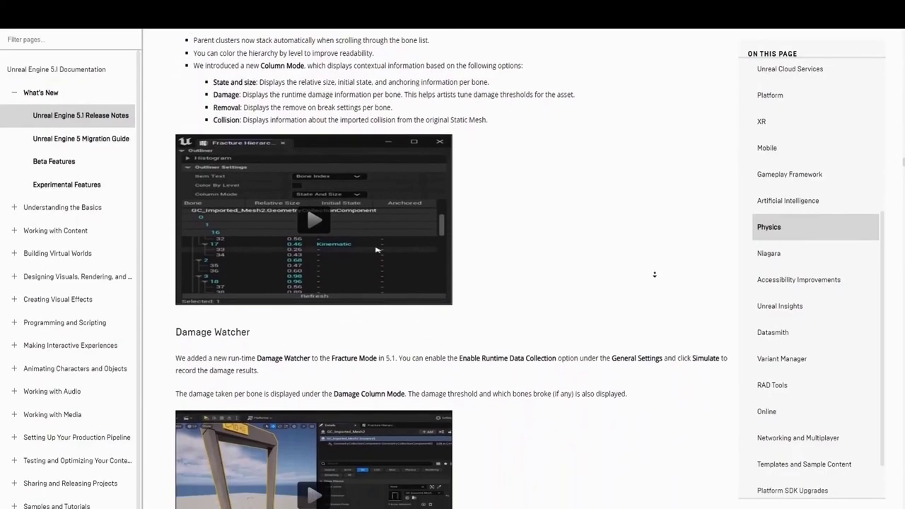
{"action": "scroll", "coordinate": [655, 275], "scroll_direction": "down", "scroll_amount": 3}
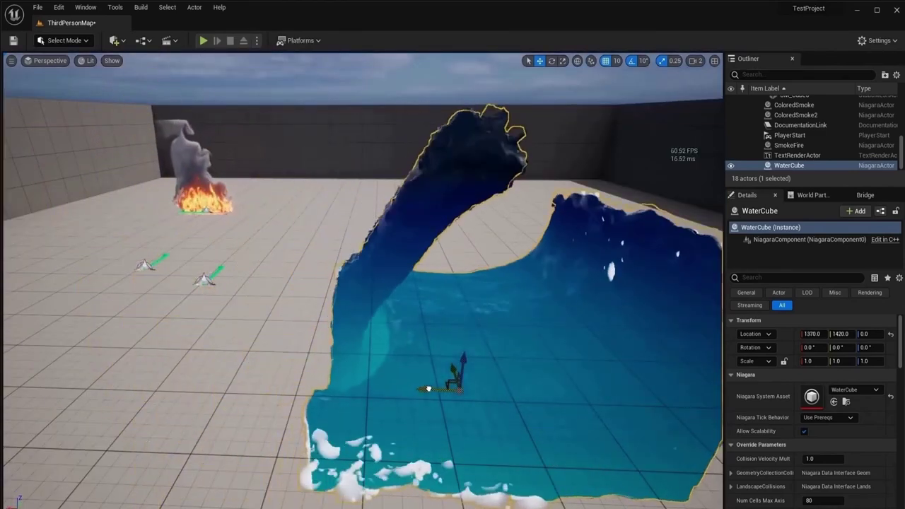
Step: Move the WaterCube Niagara actor along its green axis to make the simulated water slosh
{"action": "left_click_drag", "start_coordinate": [409, 397], "coordinate": [305, 406]}
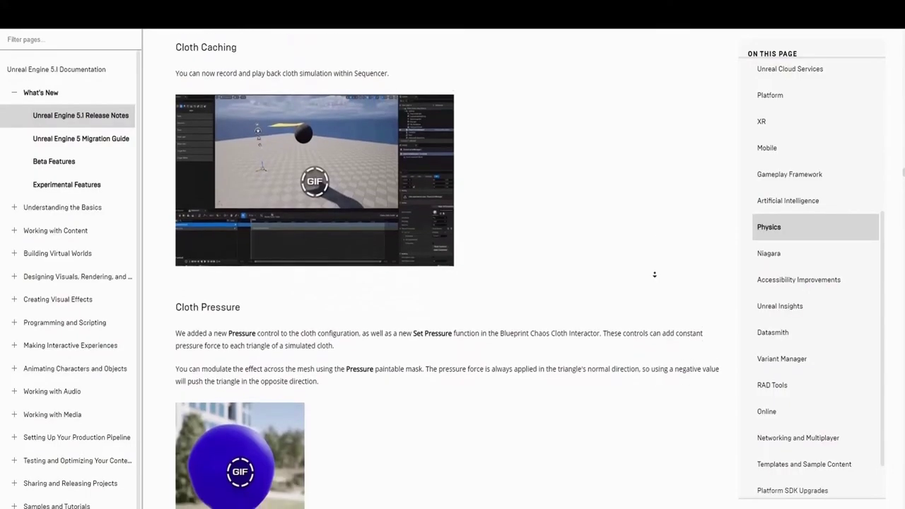
Step: Read the Cloth Pressure, Buckling, and Self-Collision notes and the Niagara sections on GPU Ribbons and Scalability Mode
{"action": "scroll", "coordinate": [654, 275], "scroll_direction": "down", "scroll_amount": 3}
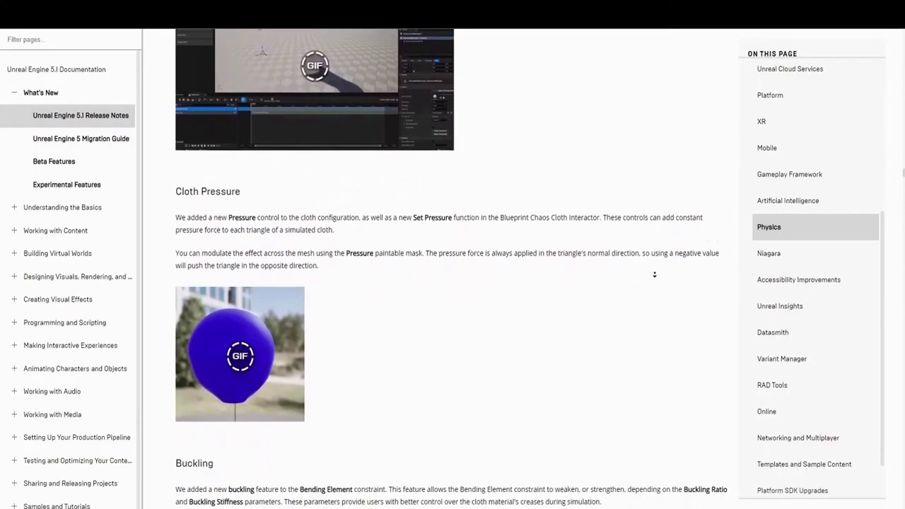
{"action": "scroll", "coordinate": [654, 275], "scroll_direction": "down", "scroll_amount": 5}
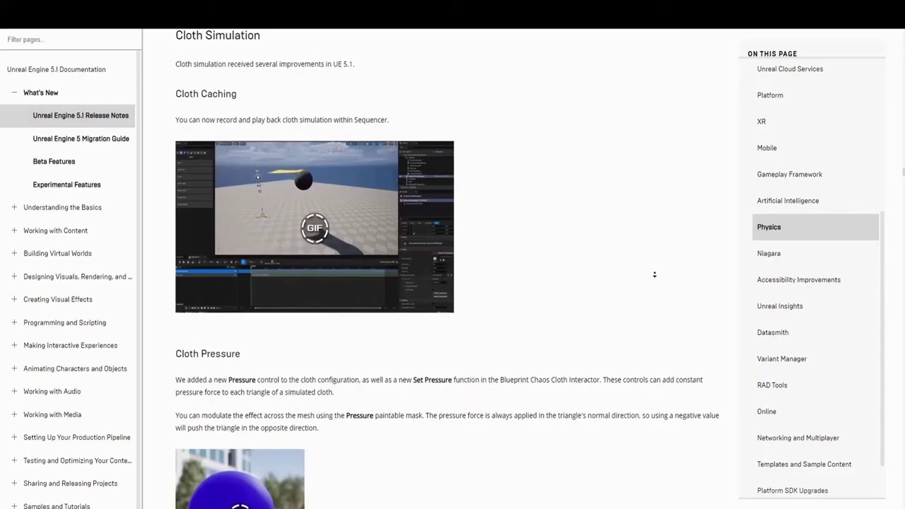
{"action": "scroll", "coordinate": [655, 274], "scroll_direction": "down", "scroll_amount": 3}
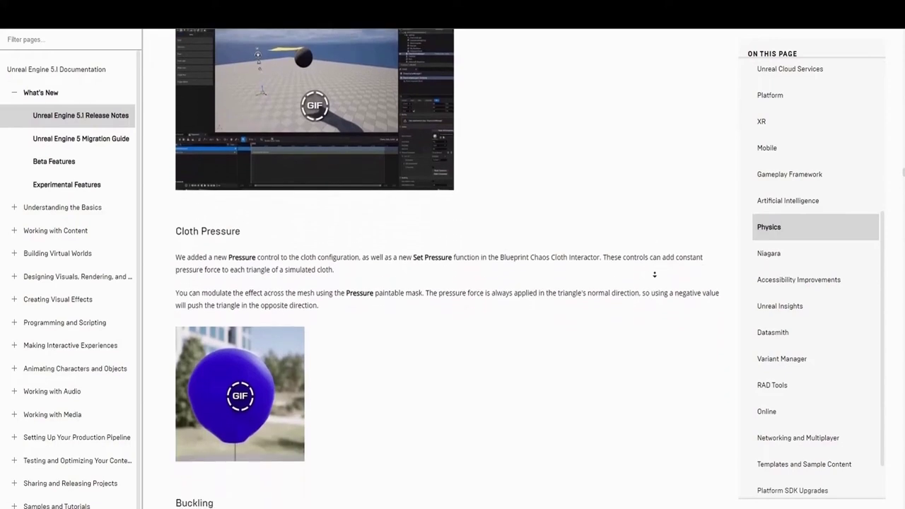
{"action": "scroll", "coordinate": [655, 274], "scroll_direction": "down", "scroll_amount": 4}
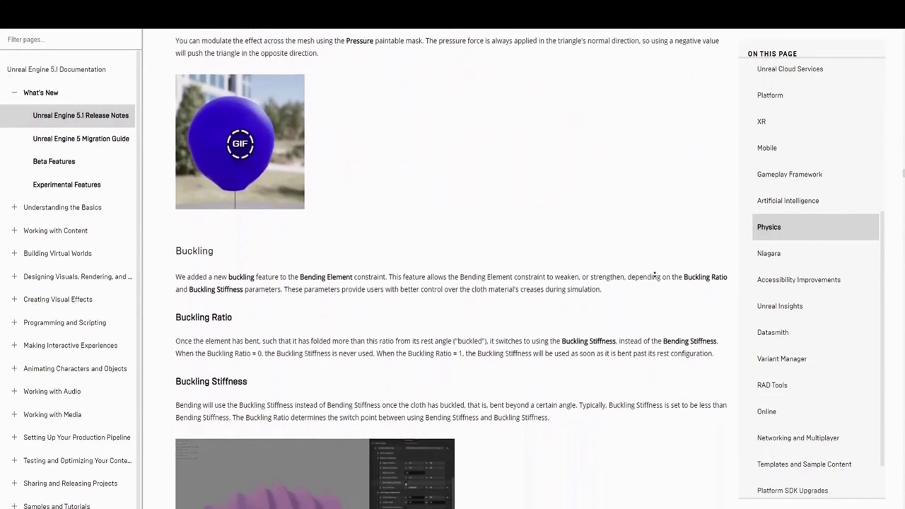
{"action": "scroll", "coordinate": [655, 274], "scroll_direction": "down", "scroll_amount": 3}
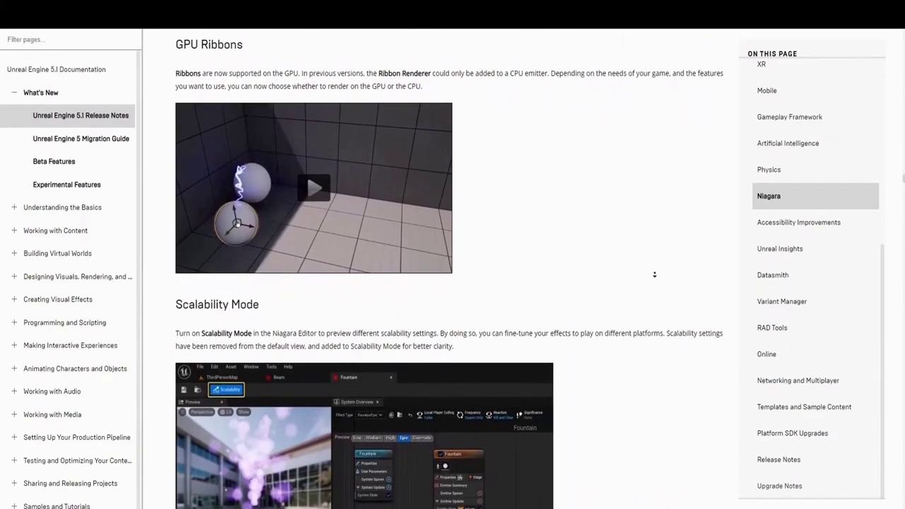
{"action": "scroll", "coordinate": [654, 275], "scroll_direction": "down", "scroll_amount": 1}
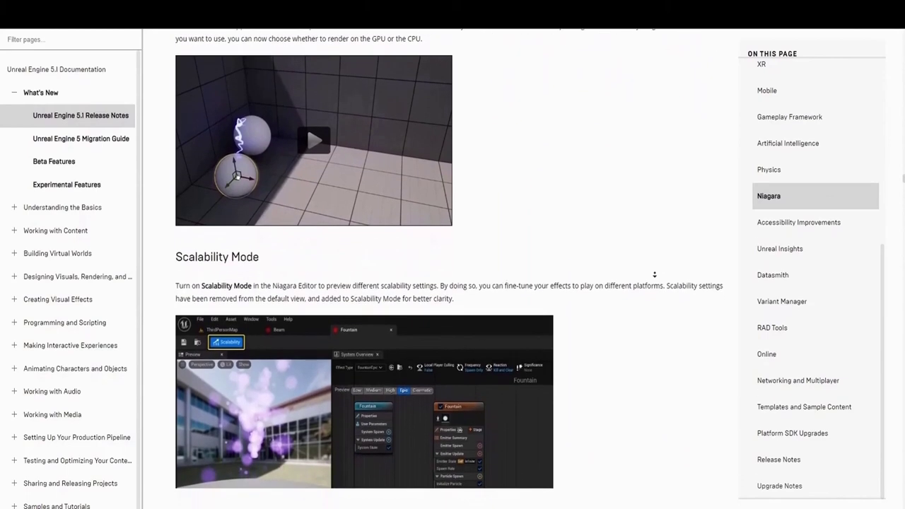
{"action": "scroll", "coordinate": [654, 275], "scroll_direction": "down", "scroll_amount": 1}
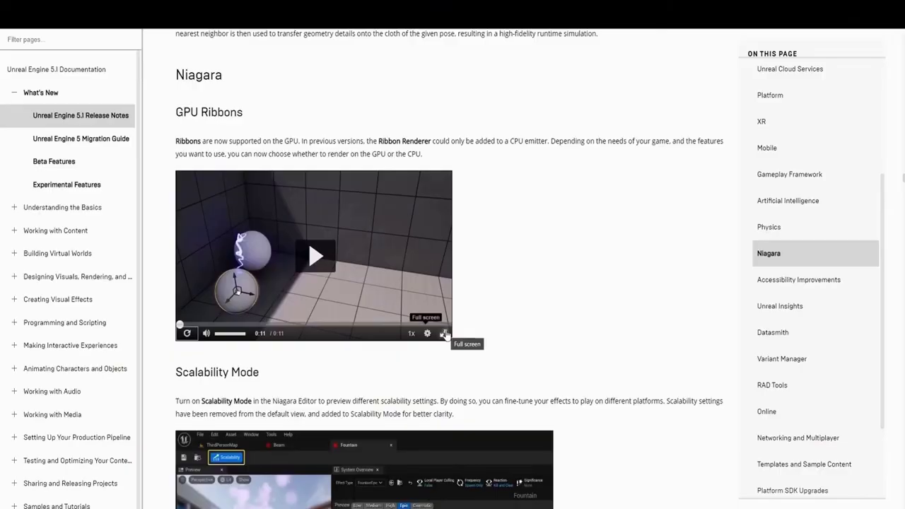
{"action": "scroll", "coordinate": [446, 334], "scroll_direction": "down", "scroll_amount": 13}
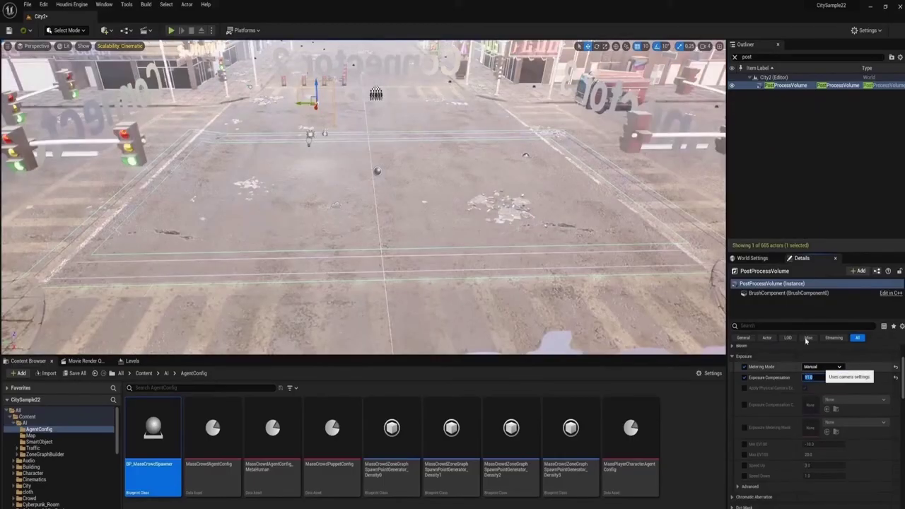
Step: Play the City2 level in the editor and fly around the intersection to inspect the walking crowd
{"action": "left_click", "coordinate": [171, 30]}
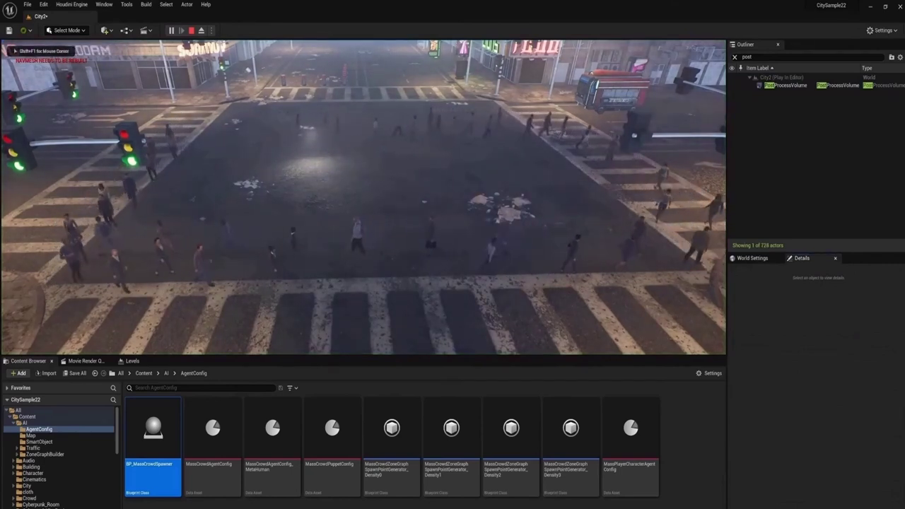
{"action": "key", "text": "s"}
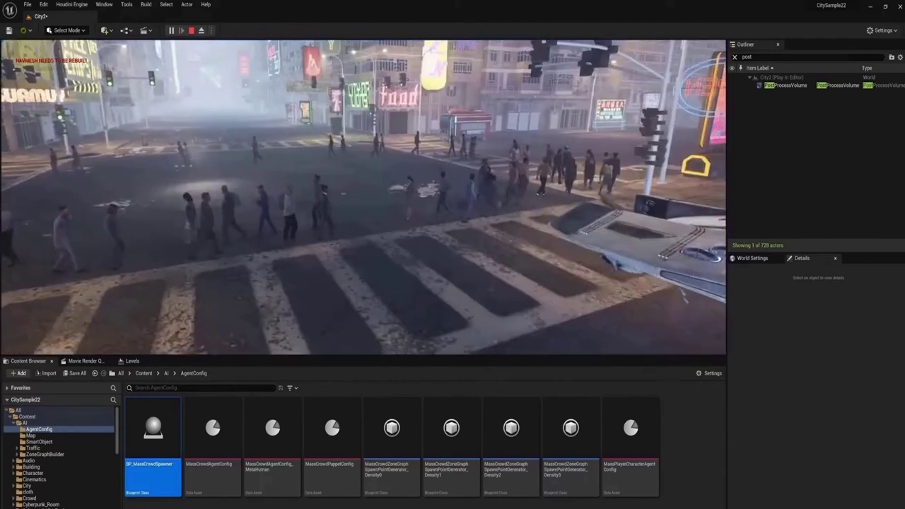
{"action": "key", "text": "e"}
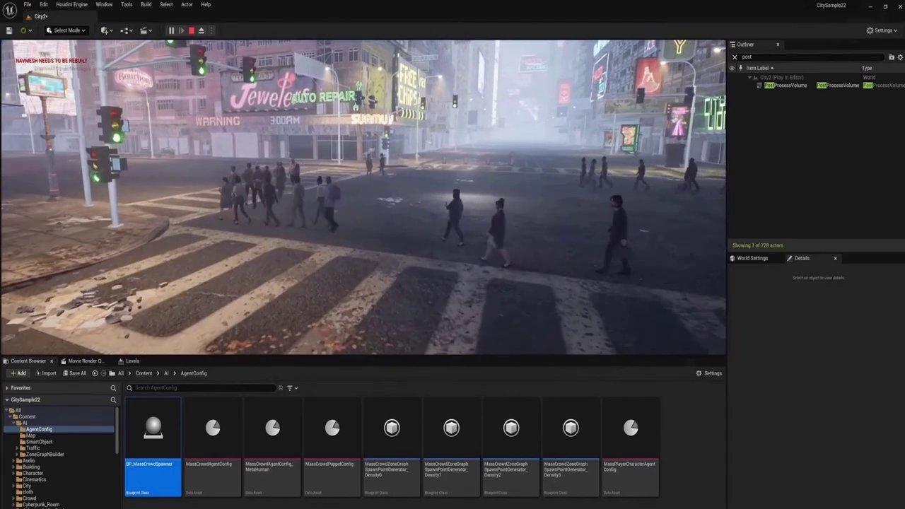
Step: Read the Artificial Intelligence release notes from Environment Query System support through State Tree improvements
{"action": "scroll", "coordinate": [747, 200], "scroll_direction": "down", "scroll_amount": 2}
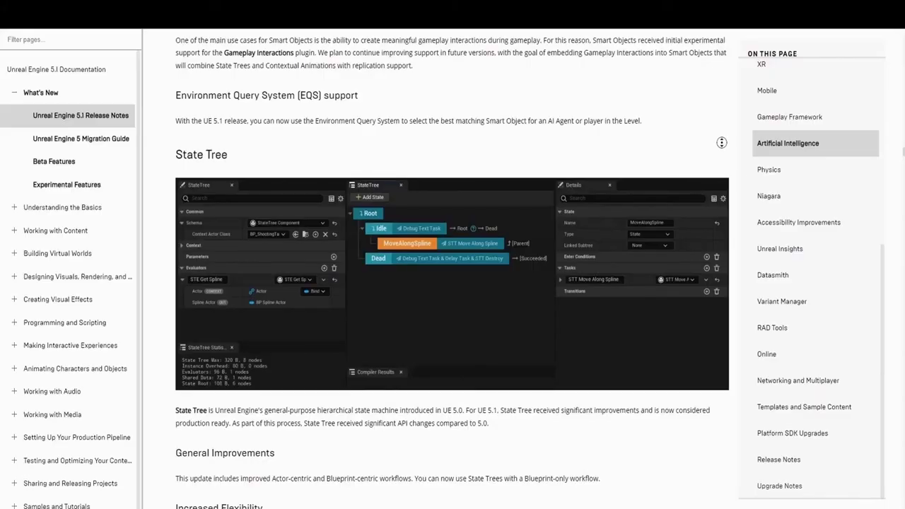
{"action": "scroll", "coordinate": [732, 148], "scroll_direction": "down", "scroll_amount": 1}
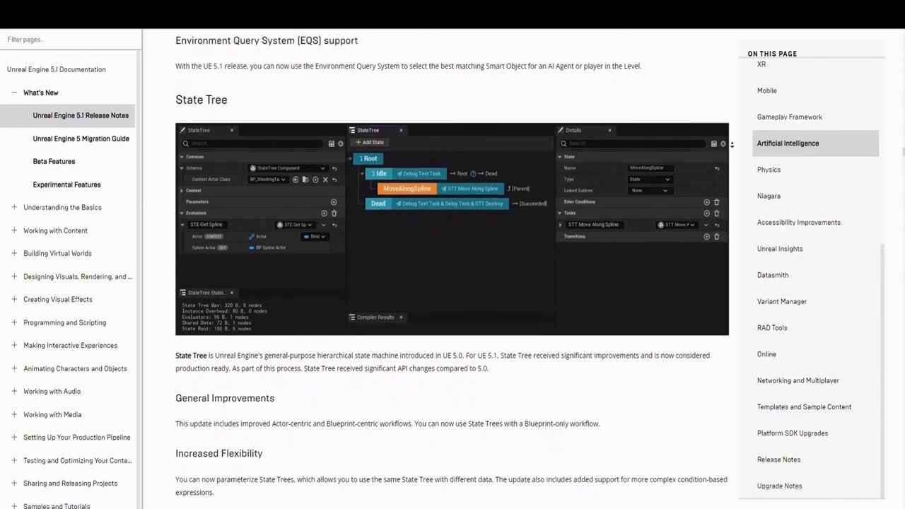
{"action": "scroll", "coordinate": [732, 145], "scroll_direction": "down", "scroll_amount": 1}
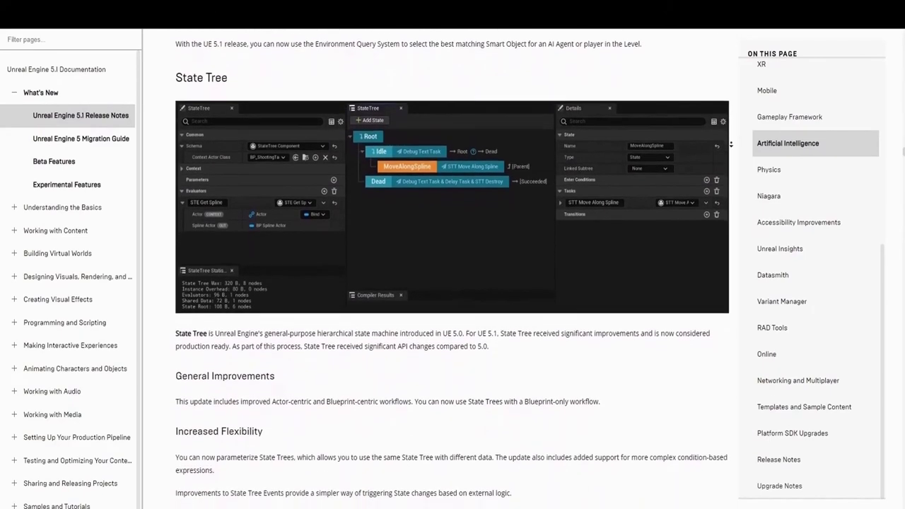
Step: Read the State Tree release notes on General Improvements, Increased Flexibility, and Added Modularity
{"action": "scroll", "coordinate": [731, 144], "scroll_direction": "down", "scroll_amount": 1}
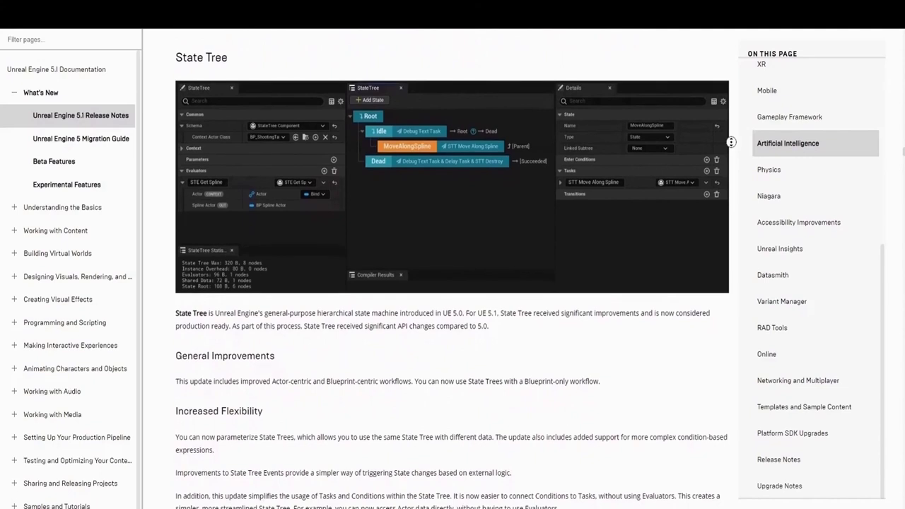
{"action": "scroll", "coordinate": [731, 142], "scroll_direction": "down", "scroll_amount": 1}
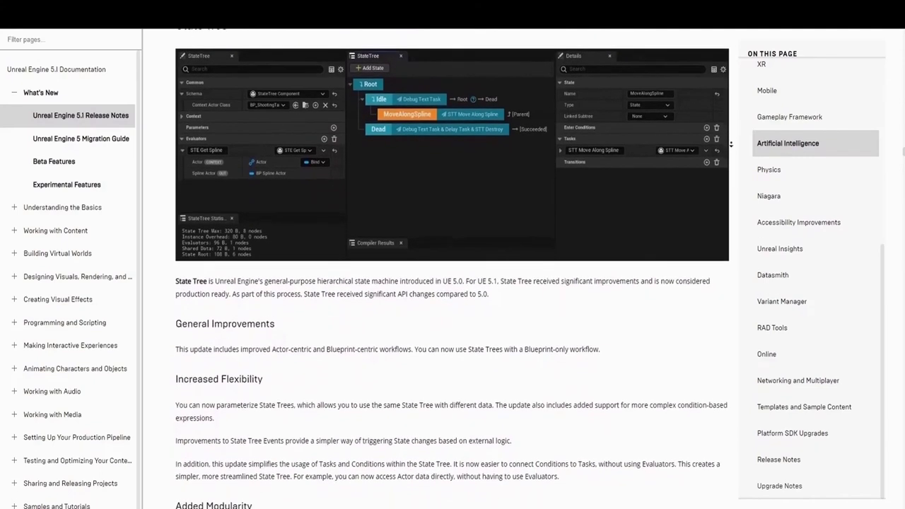
{"action": "scroll", "coordinate": [731, 145], "scroll_direction": "down", "scroll_amount": 1}
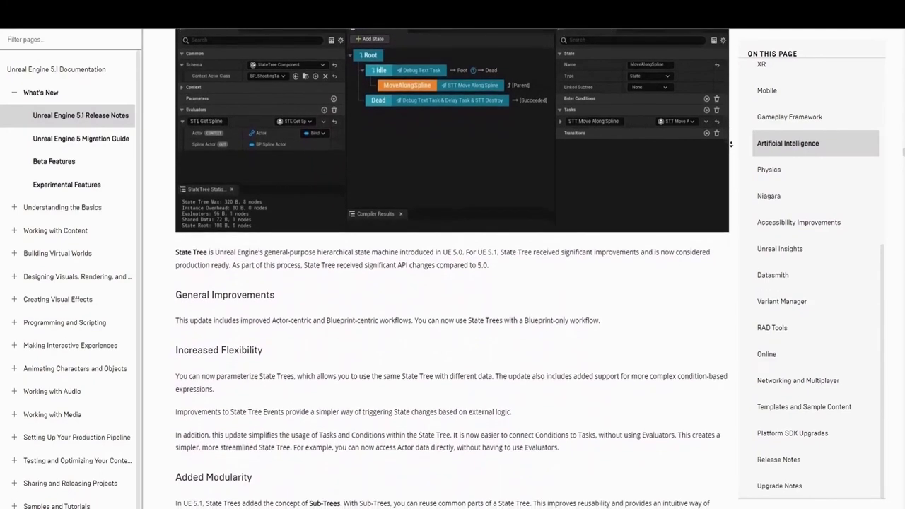
{"action": "scroll", "coordinate": [731, 144], "scroll_direction": "down", "scroll_amount": 1}
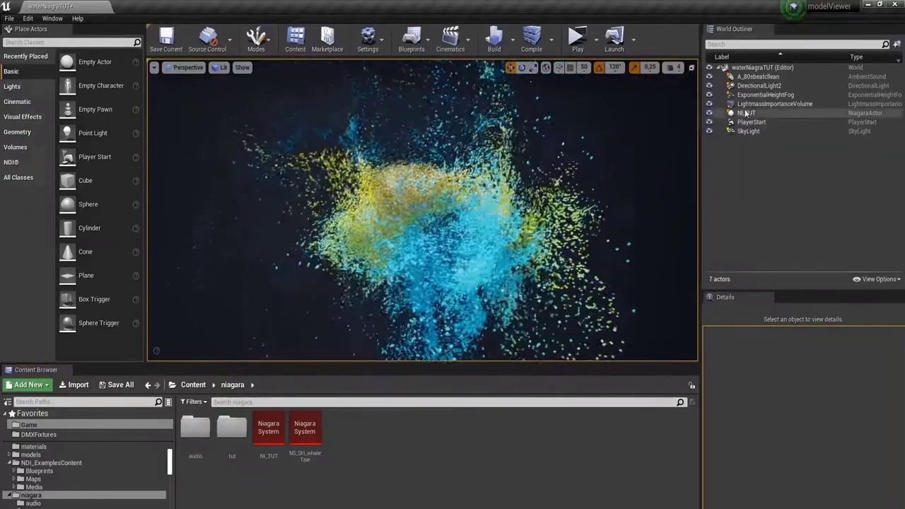
Step: Select the ambient sound actor in the waterNiagraTUT level and stop its sound playback
{"action": "left_click", "coordinate": [757, 77]}
{"action": "left_click", "coordinate": [867, 361]}
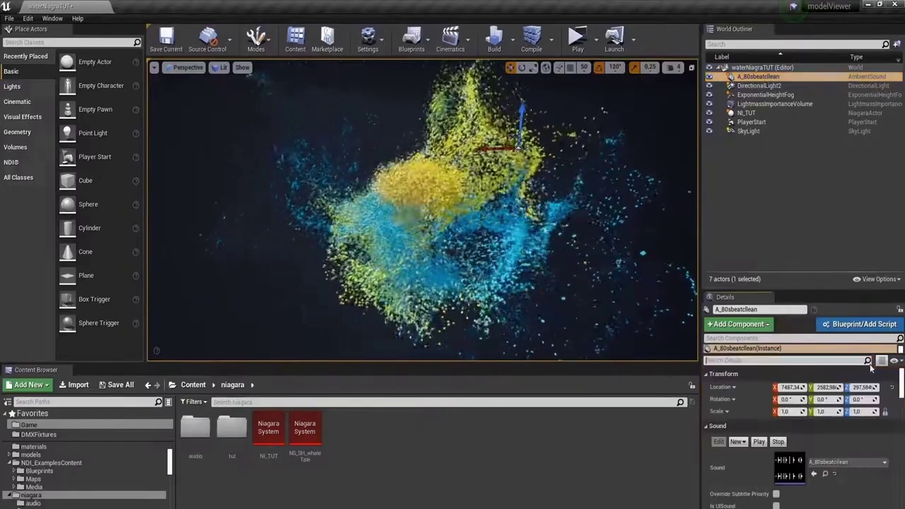
{"action": "left_click", "coordinate": [778, 441]}
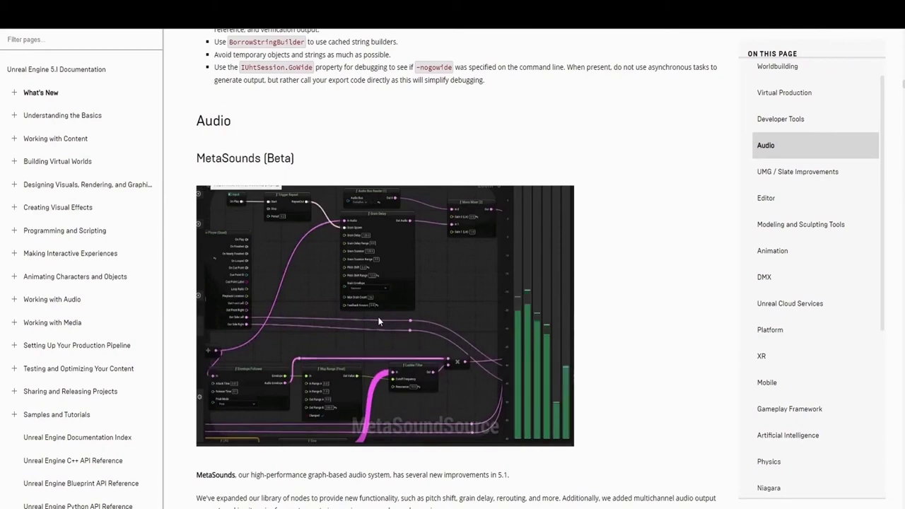
Step: Read the Audio release notes on MetaSounds (Beta) and Audio Modulation
{"action": "scroll", "coordinate": [679, 137], "scroll_direction": "down", "scroll_amount": 1}
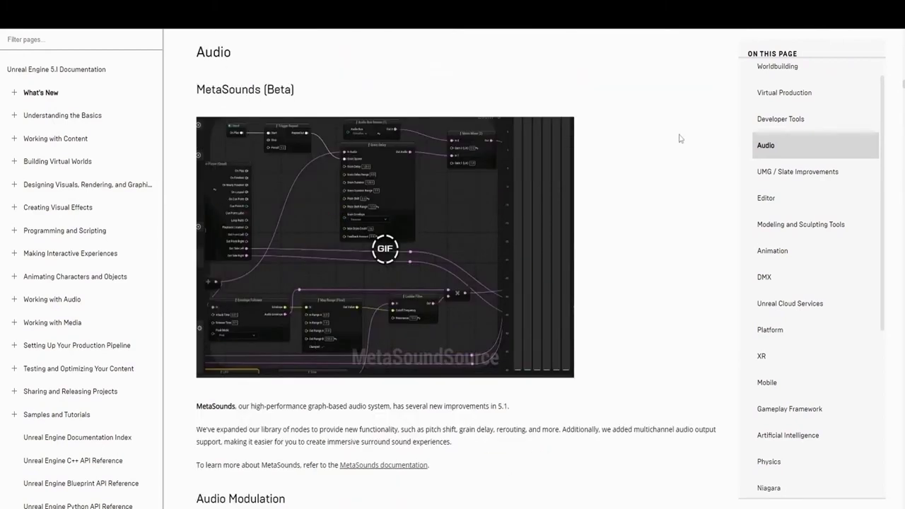
{"action": "scroll", "coordinate": [678, 145], "scroll_direction": "down", "scroll_amount": 1}
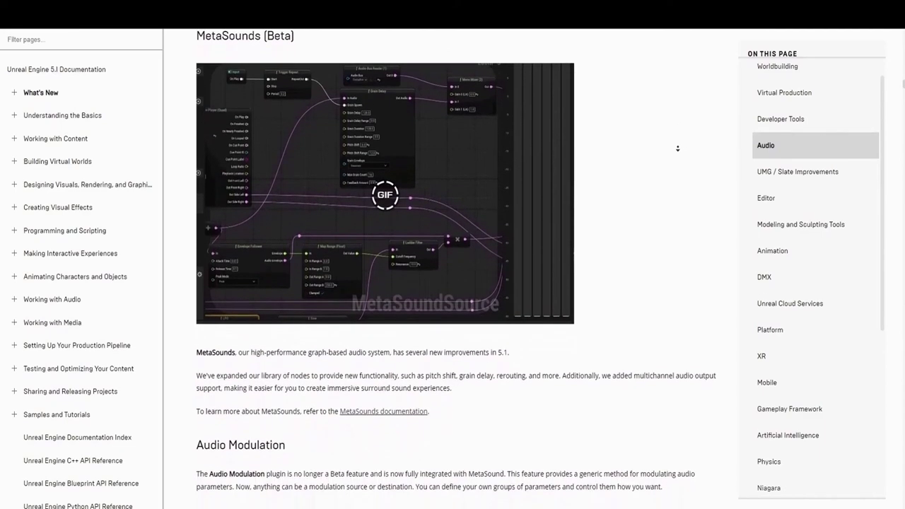